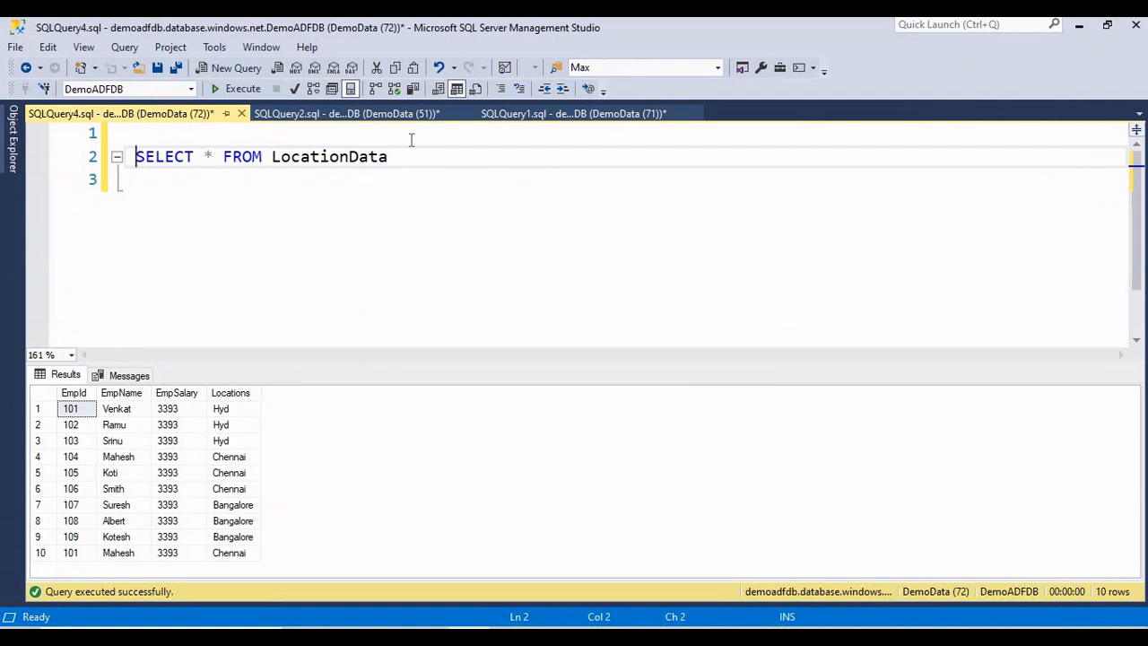
- Examine the LocationData query results, comparing the employee ID, name and salary columns and the rows for each location
key("ctrl+a")
left_click_drag(223, 410, 111, 439)
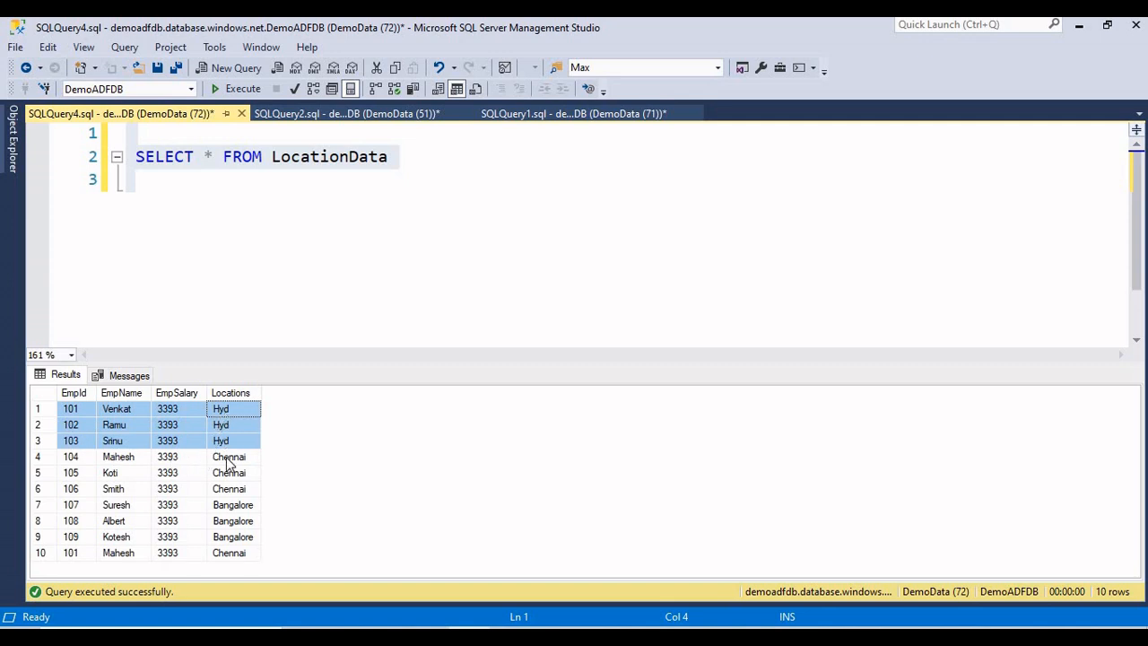
left_click_drag(228, 459, 235, 537)
left_click_drag(82, 408, 85, 473)
left_click_drag(118, 412, 125, 471)
left_click_drag(164, 415, 184, 493)
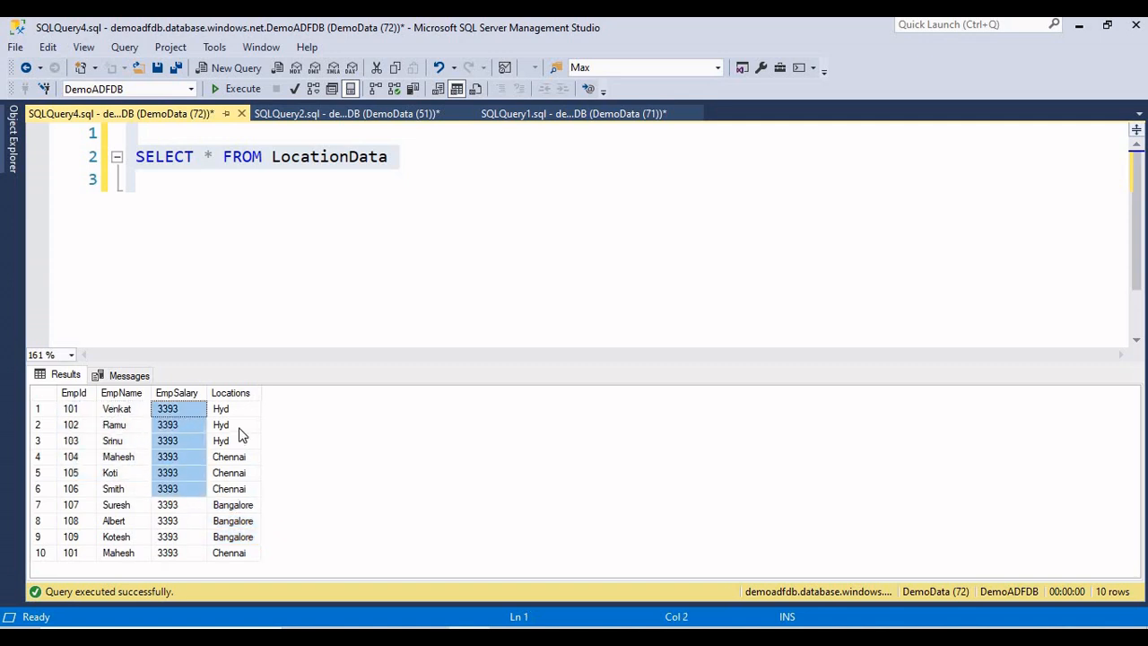
left_click_drag(237, 427, 64, 515)
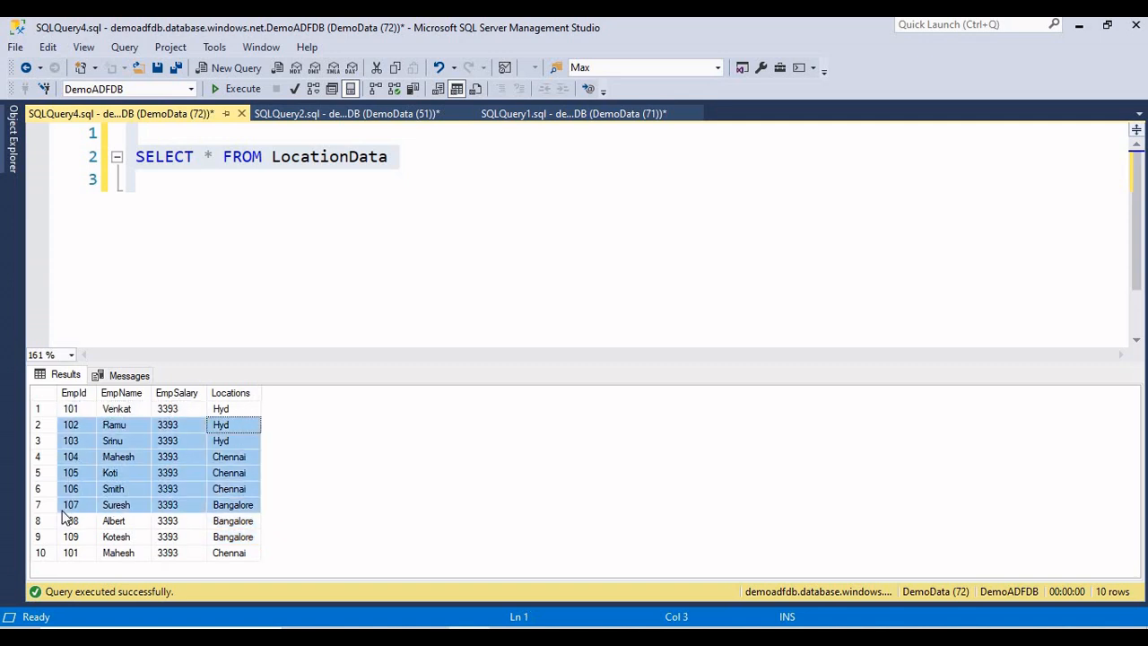
left_click(175, 224)
left_click(224, 94)
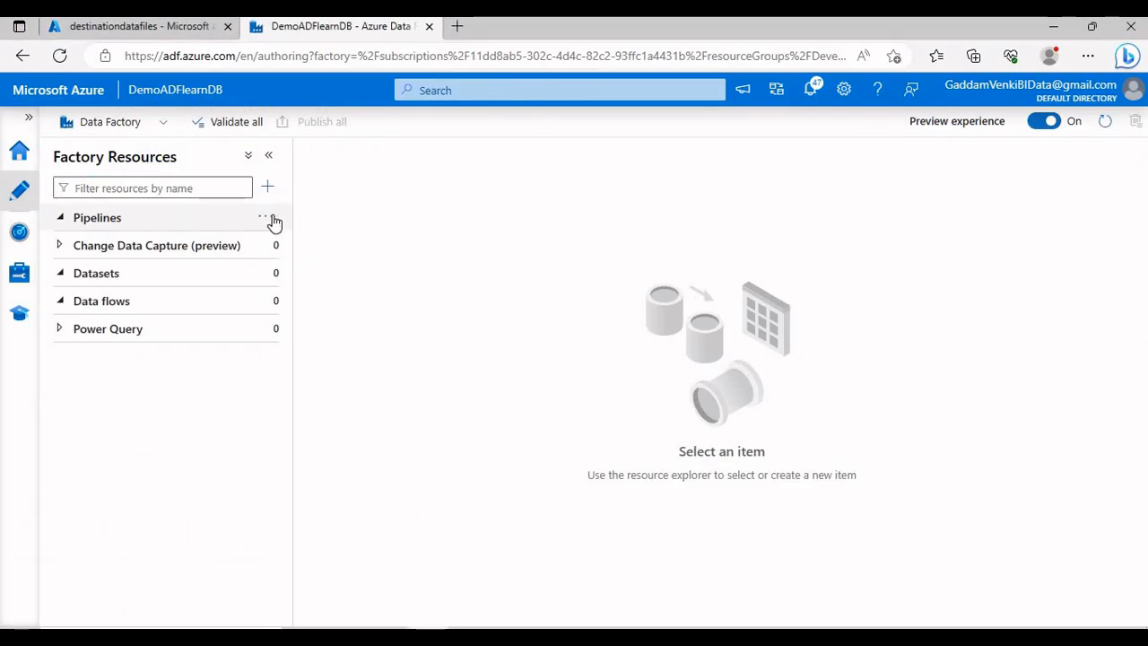
- Switch to Azure Data Factory and create a new data flow named DemoDataFlow
left_click(269, 218)
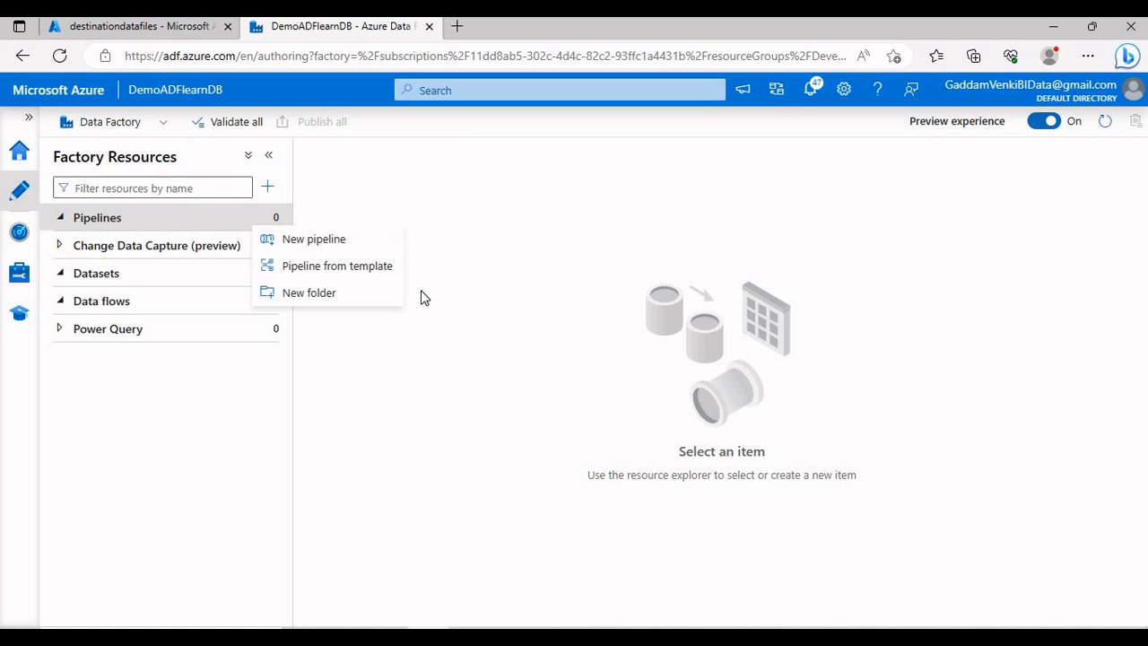
left_click(274, 303)
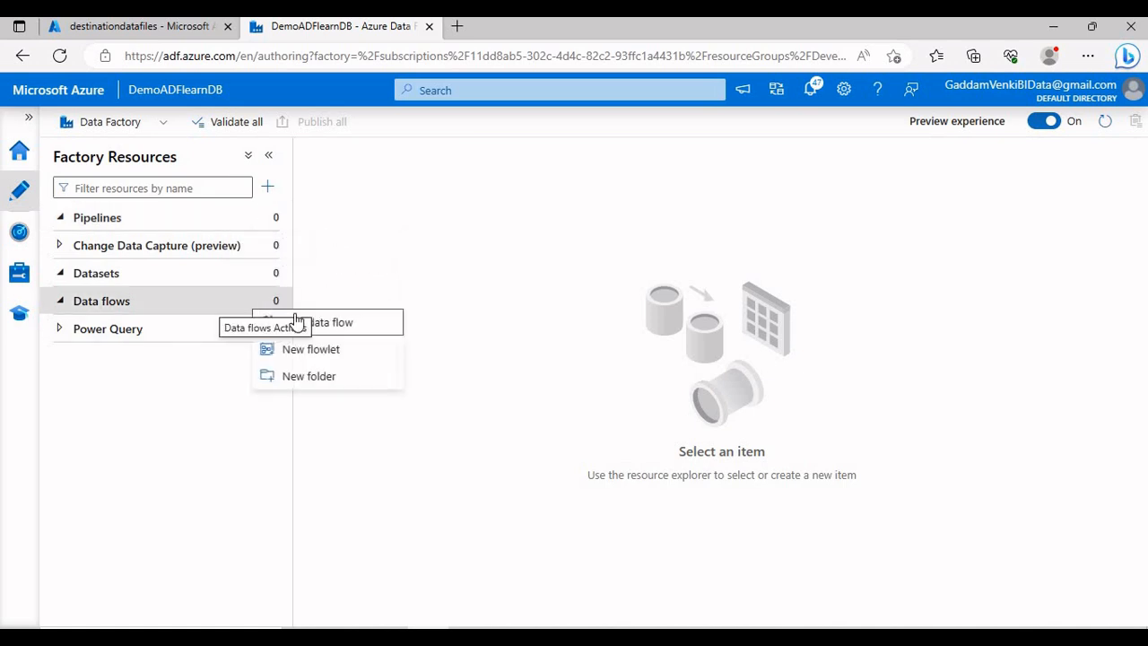
left_click(311, 322)
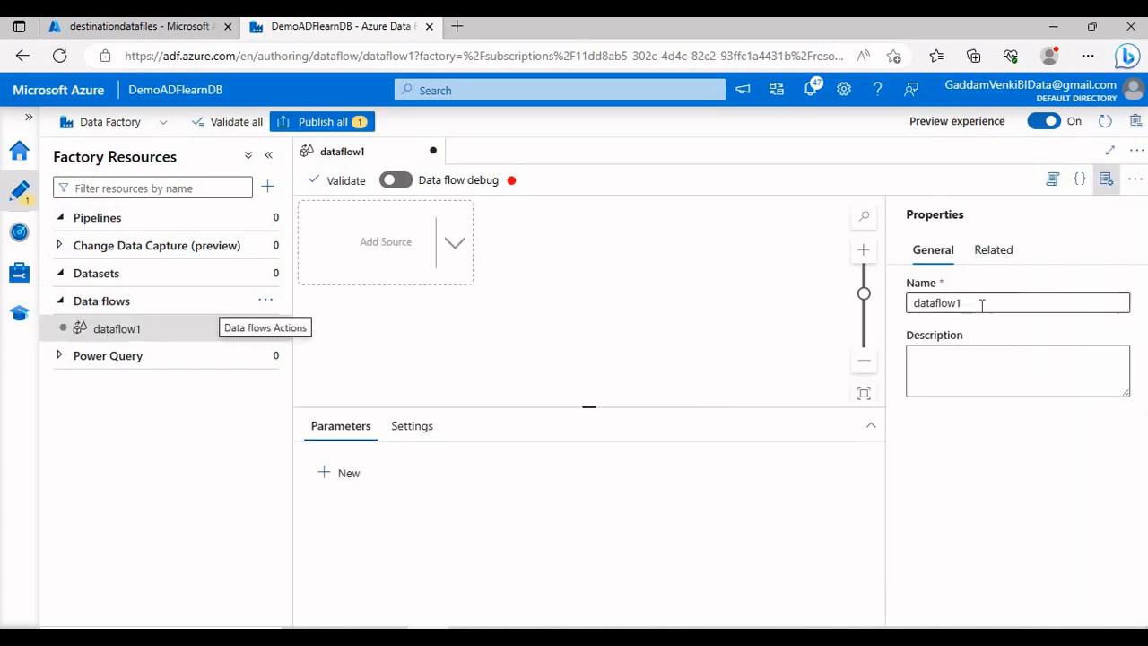
double_click(981, 305)
type("D")
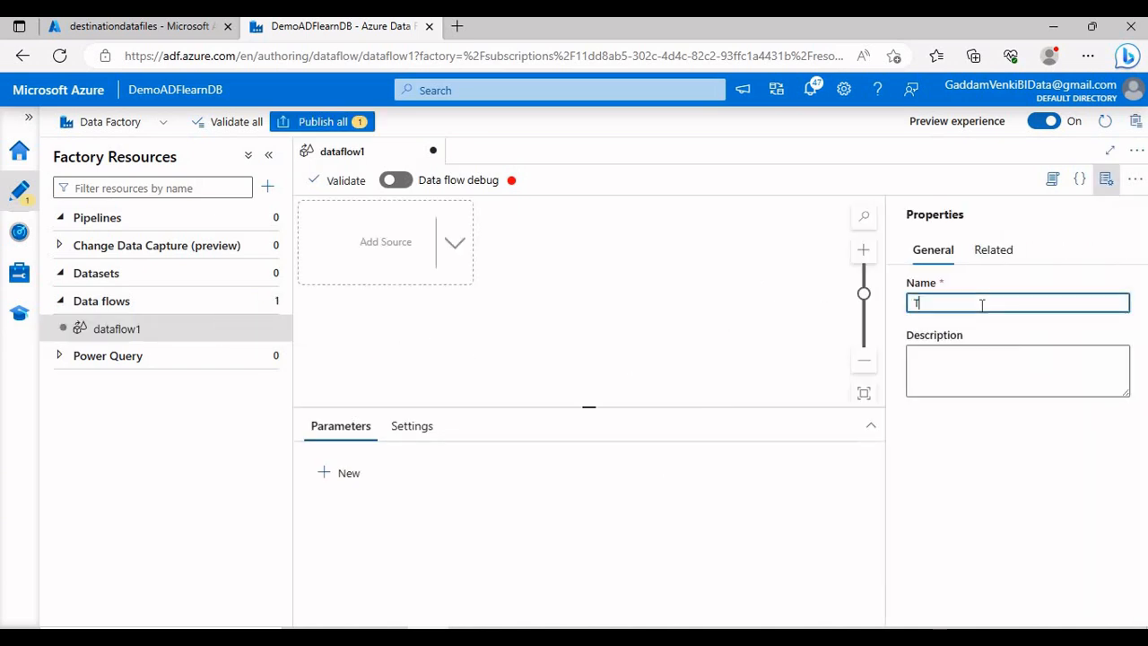
type("emoDataFlow")
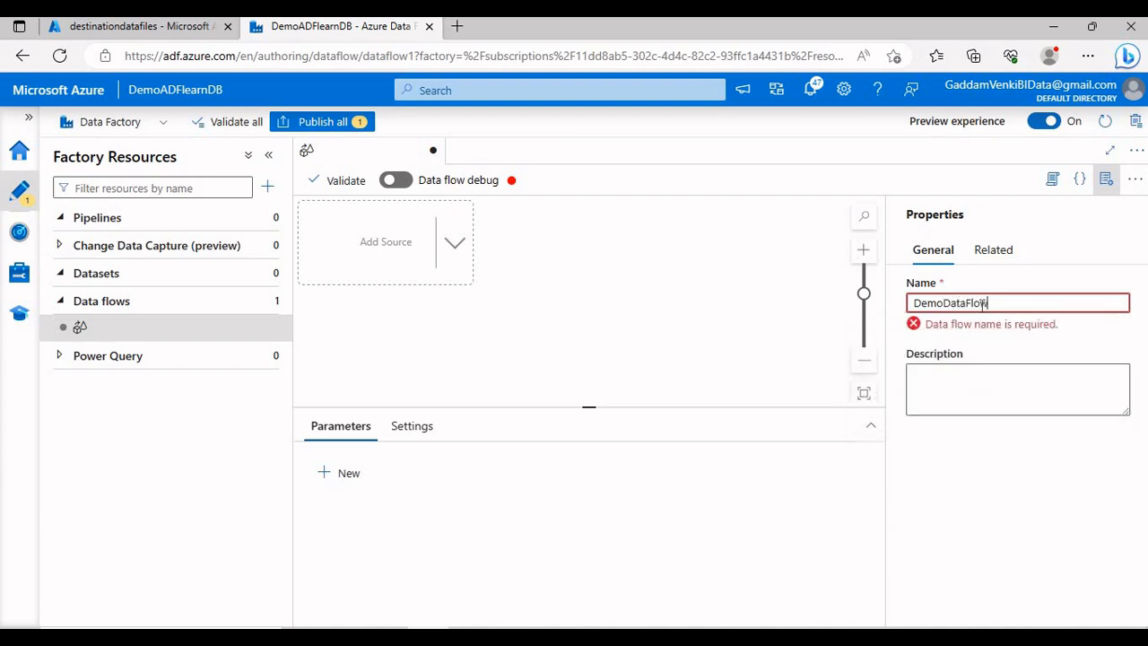
- Add a source to the data flow, name its output stream DBData, and enlarge its settings area
left_click(460, 258)
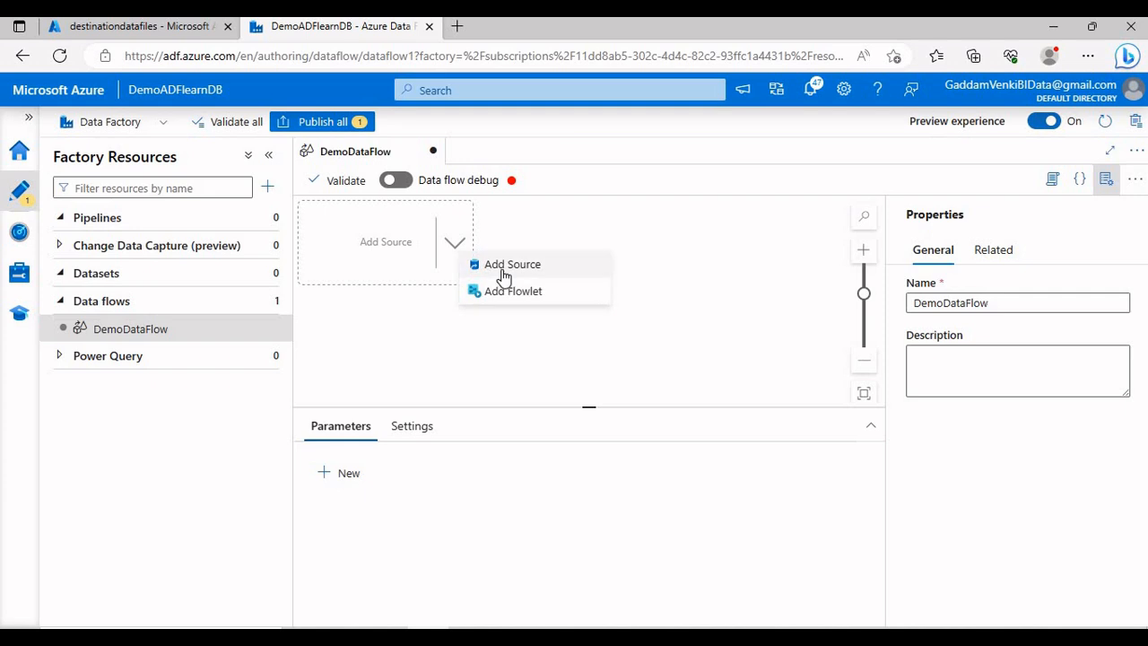
left_click(502, 273)
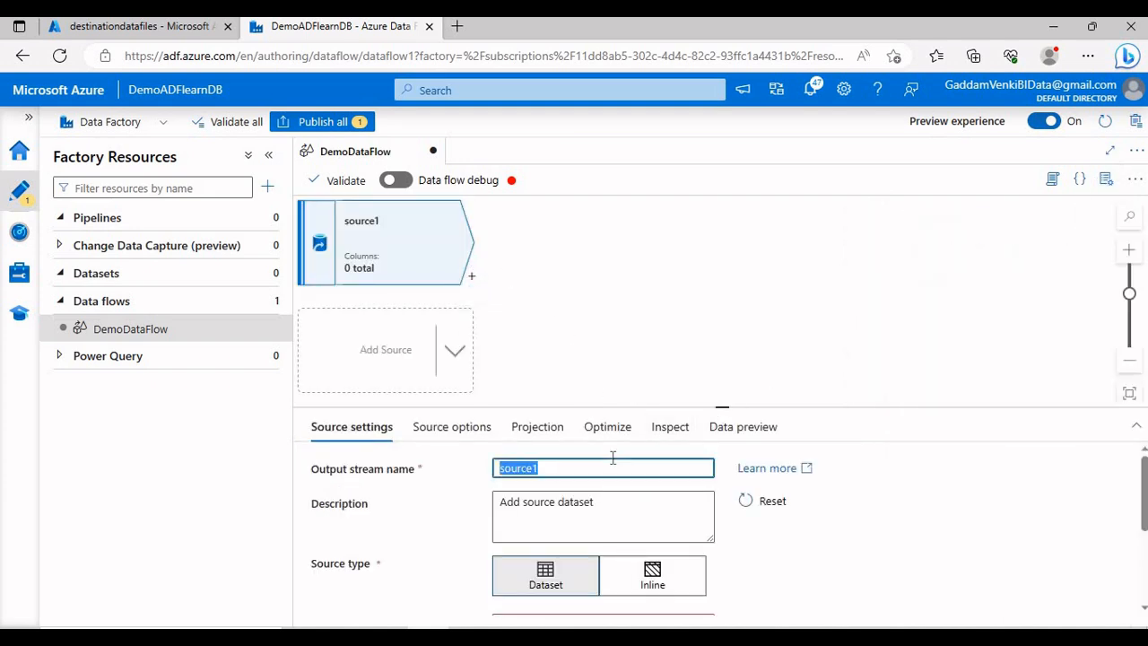
type("DBData")
left_click(715, 406)
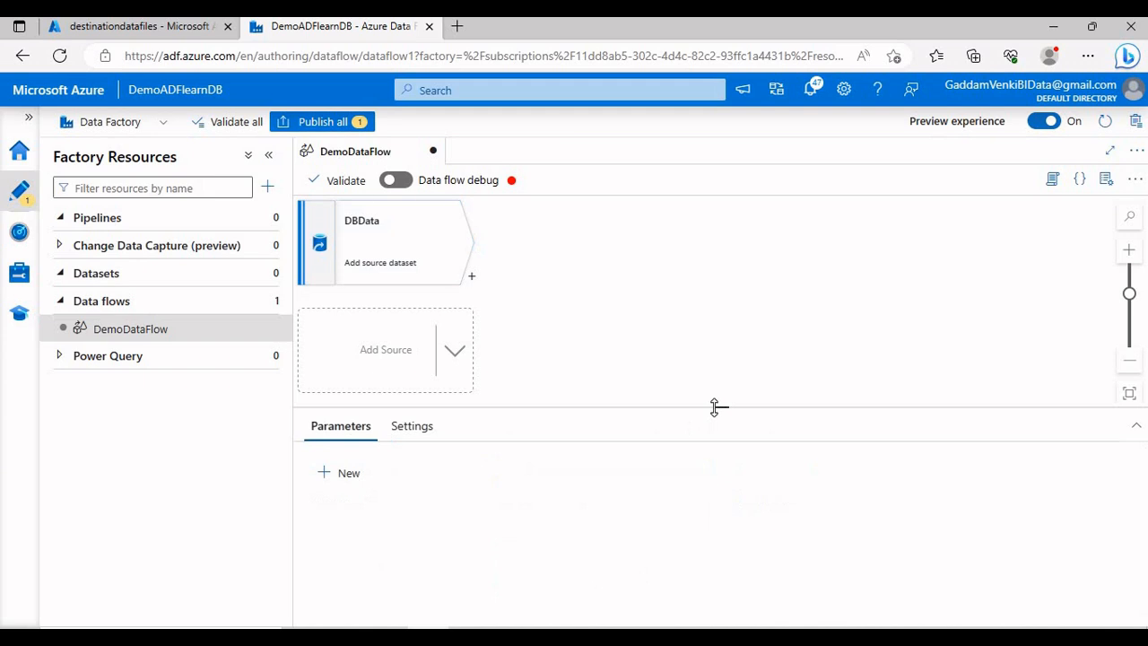
left_click_drag(715, 405, 720, 299)
left_click(451, 251)
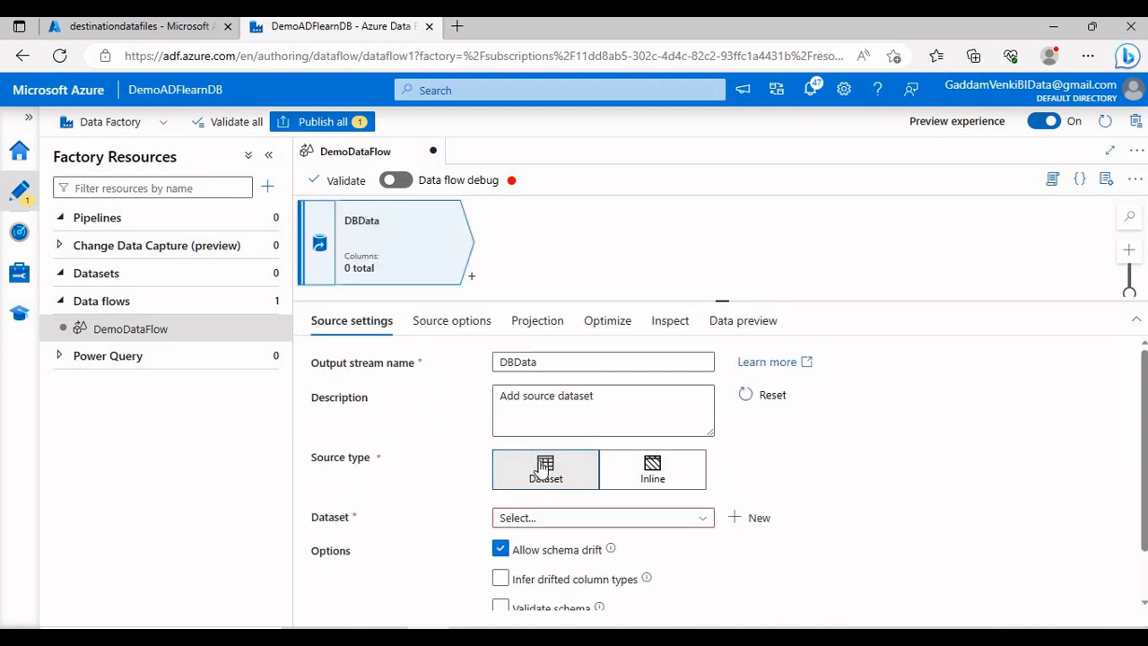
- Start a new dataset for the DBData source using Azure SQL Database as the data store
left_click(735, 518)
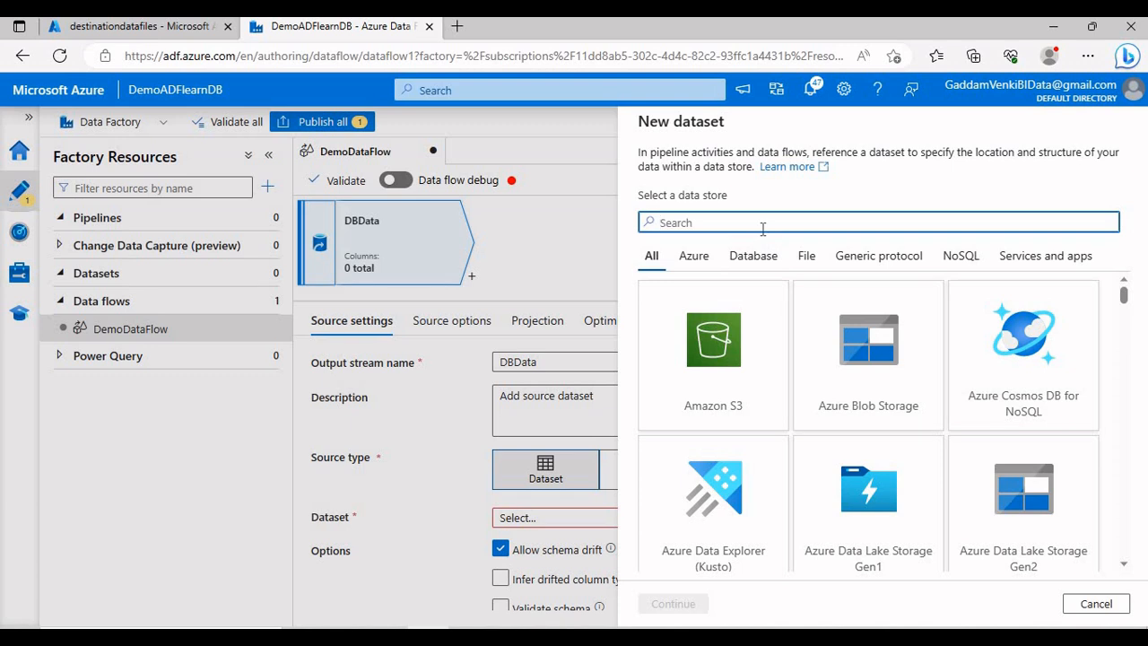
type("SQL")
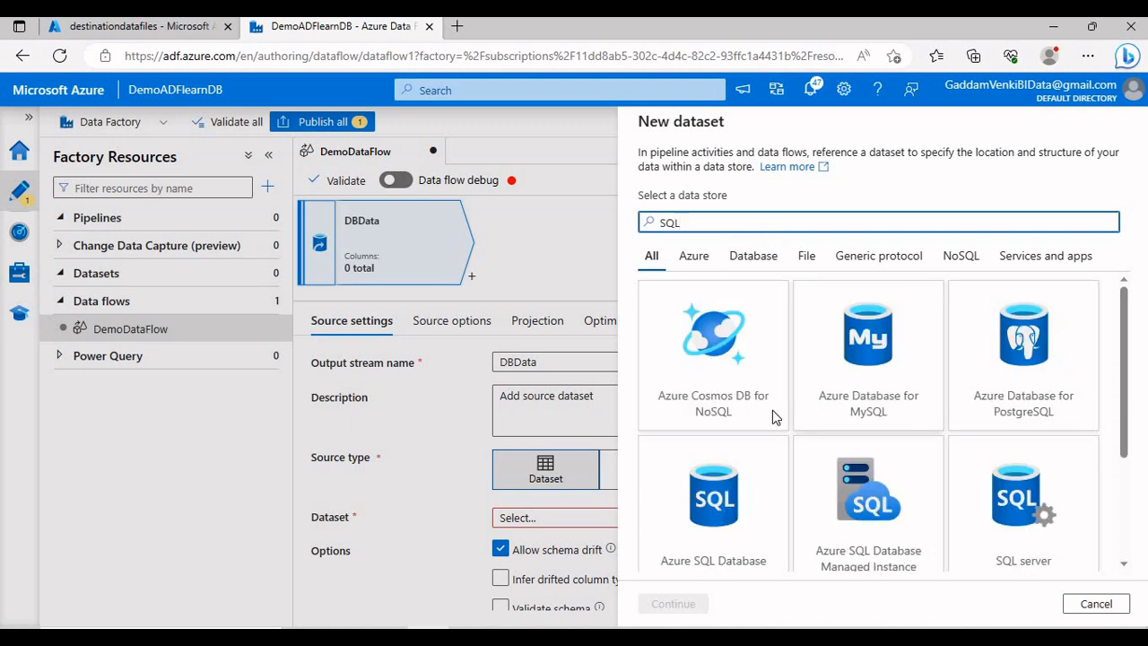
left_click(704, 506)
left_click(672, 604)
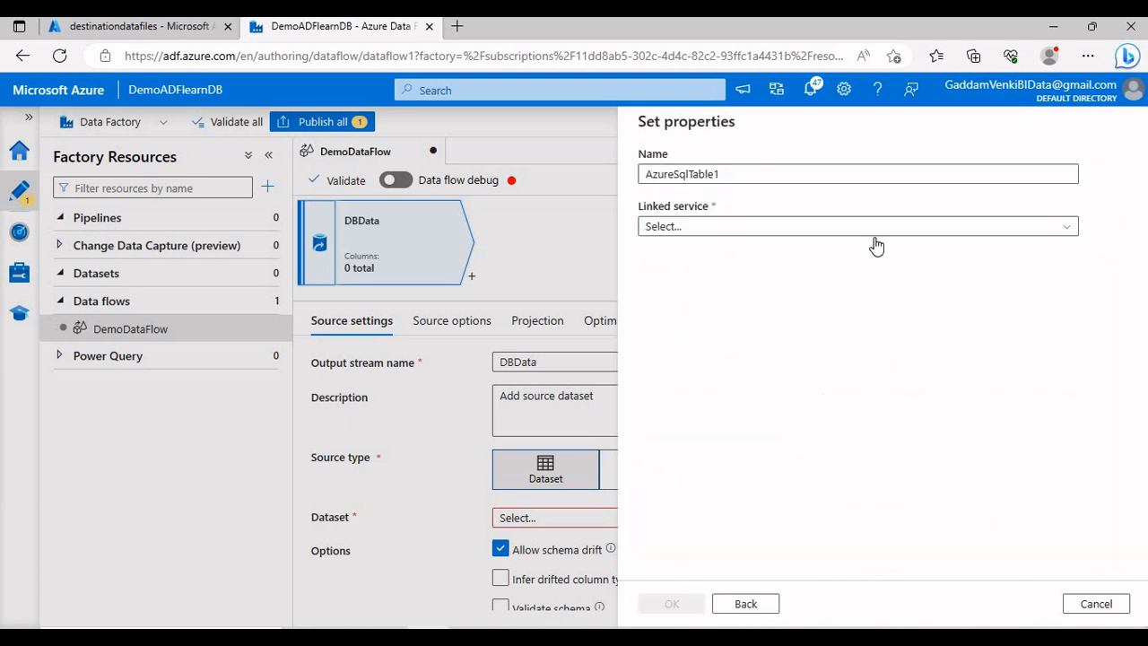
- Name the dataset SourceDataSet and assign it the AzureSqlDatabase linked service
double_click(866, 176)
type("S")
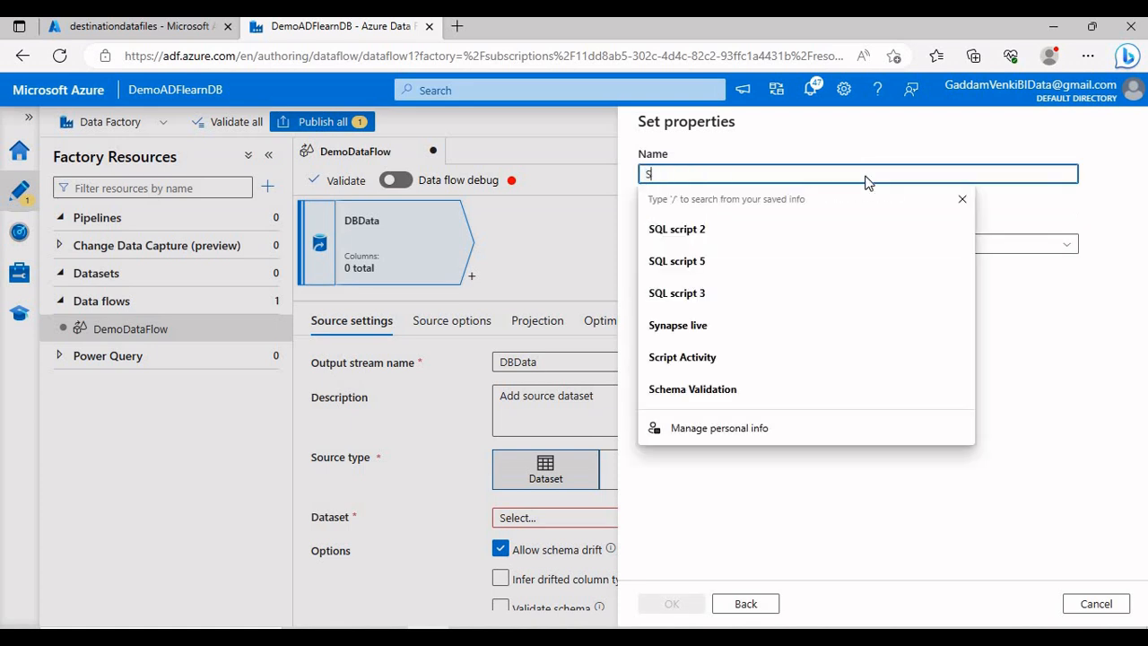
type("ourceDataSet")
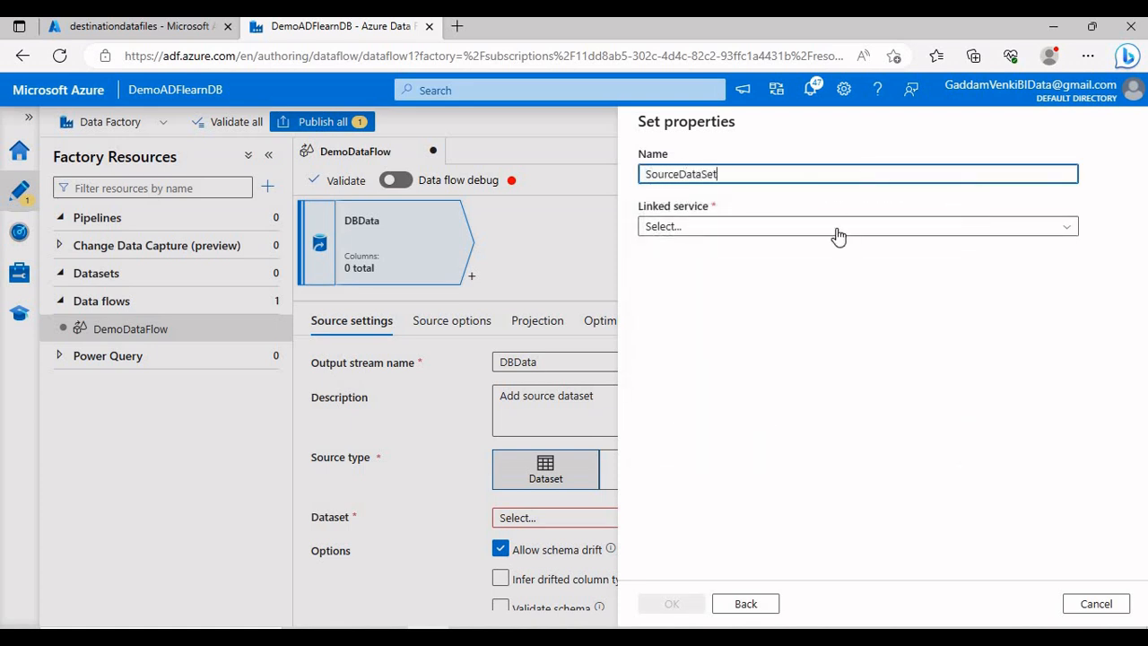
key("Tab")
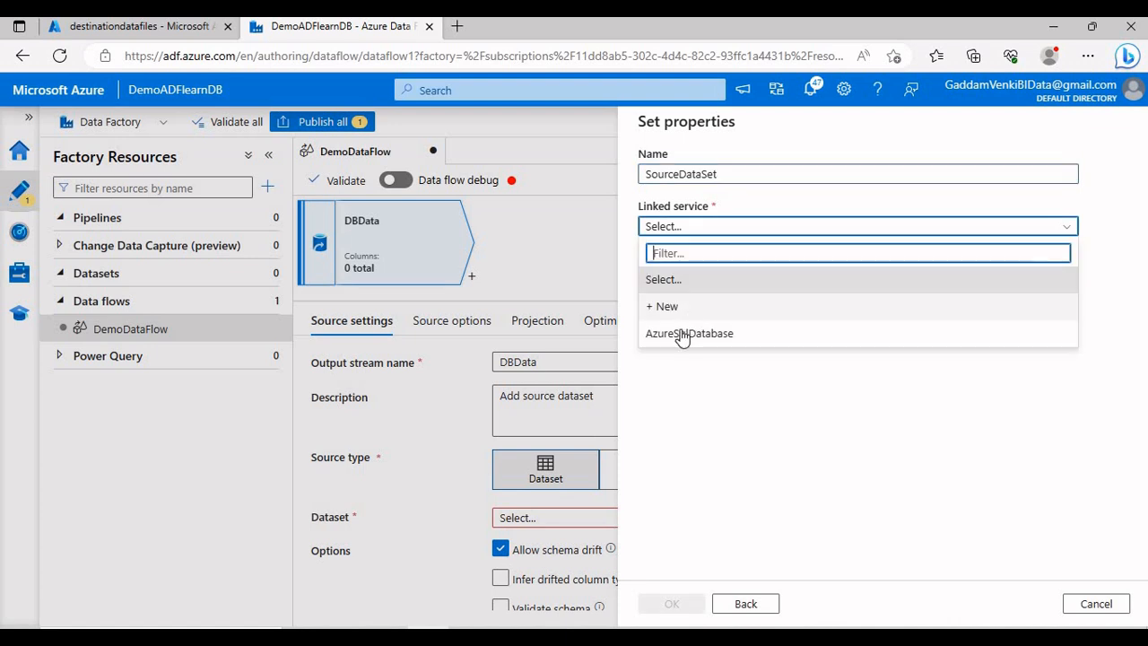
left_click(679, 333)
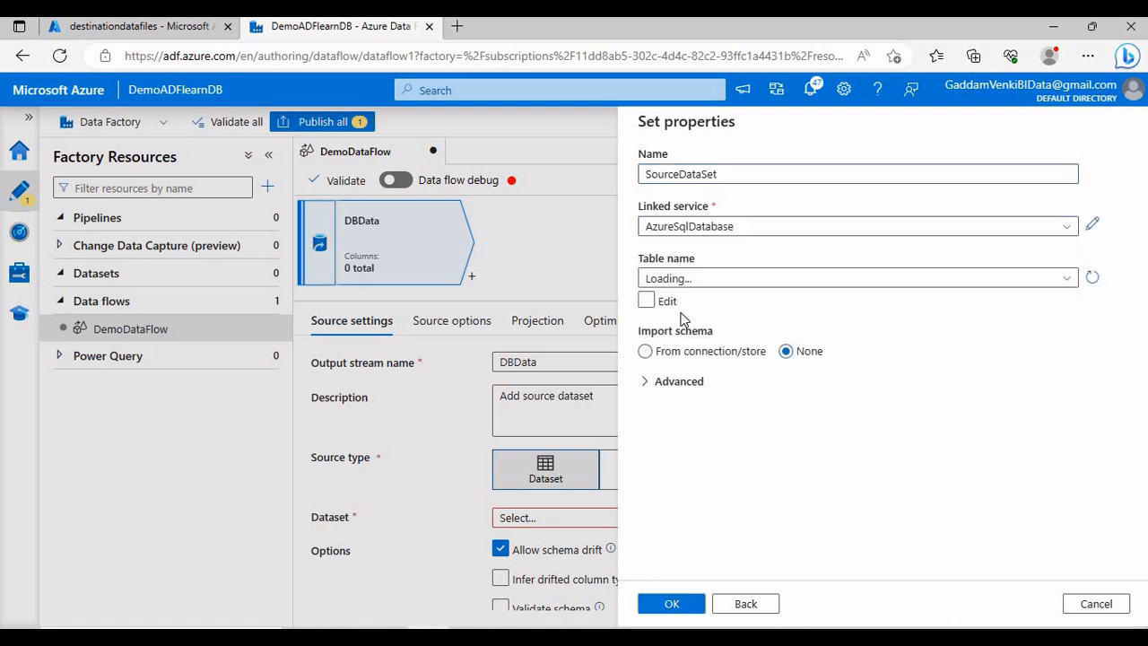
- Enable manual table name entry for the dataset and copy the table name LocationData from the query in SQL Server Management Studio
left_click(647, 301)
left_click(647, 303)
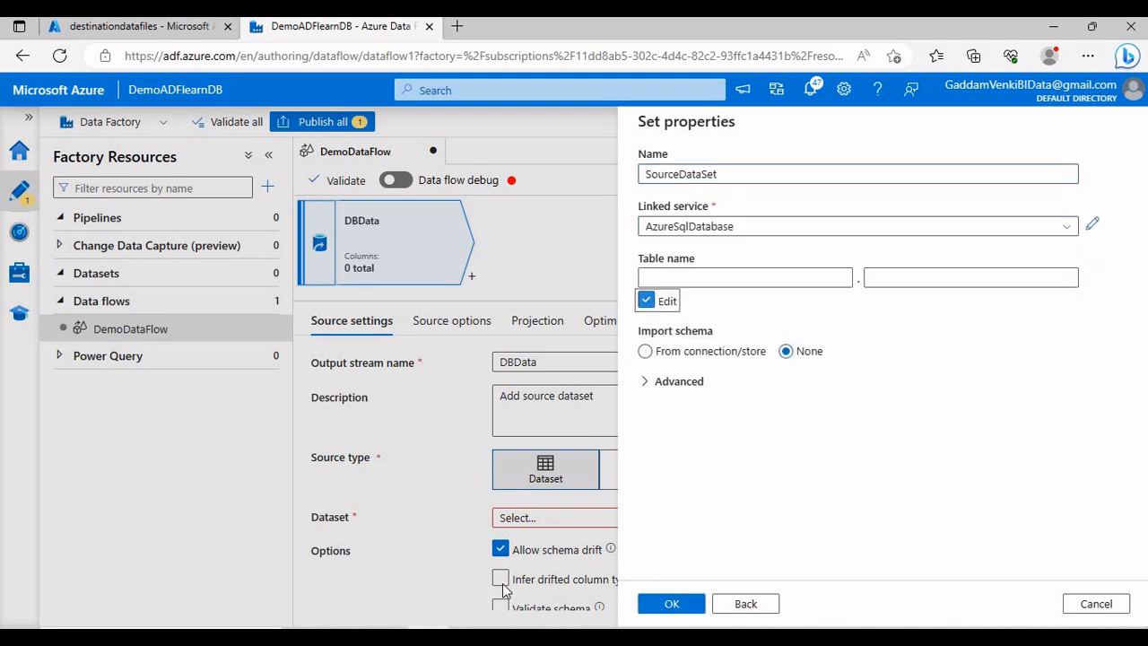
left_click(466, 637)
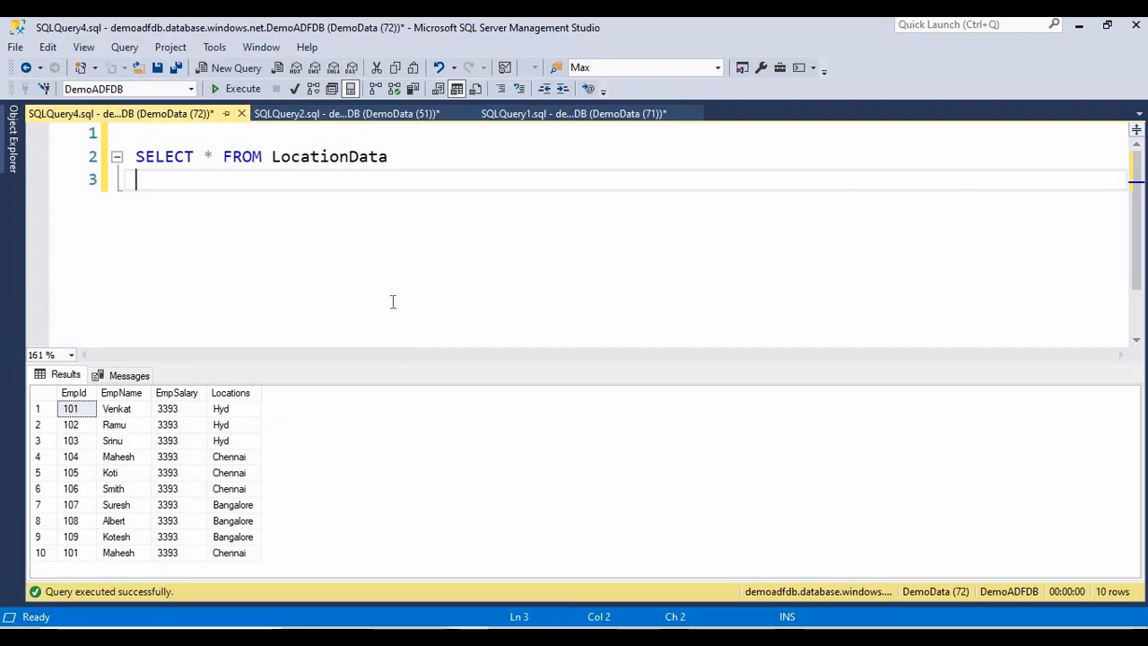
double_click(349, 157)
key("ctrl+c")
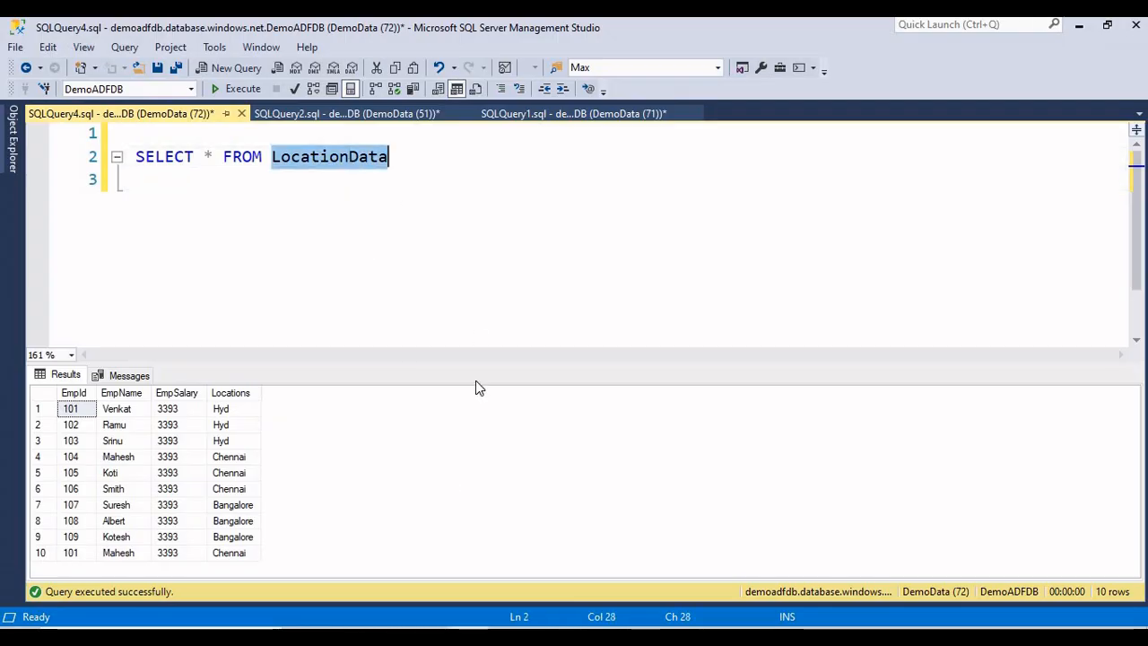
- Return to Azure Data Factory, set the table name to LocationData, and create the dataset with its schema imported from the connection/store
left_click(428, 637)
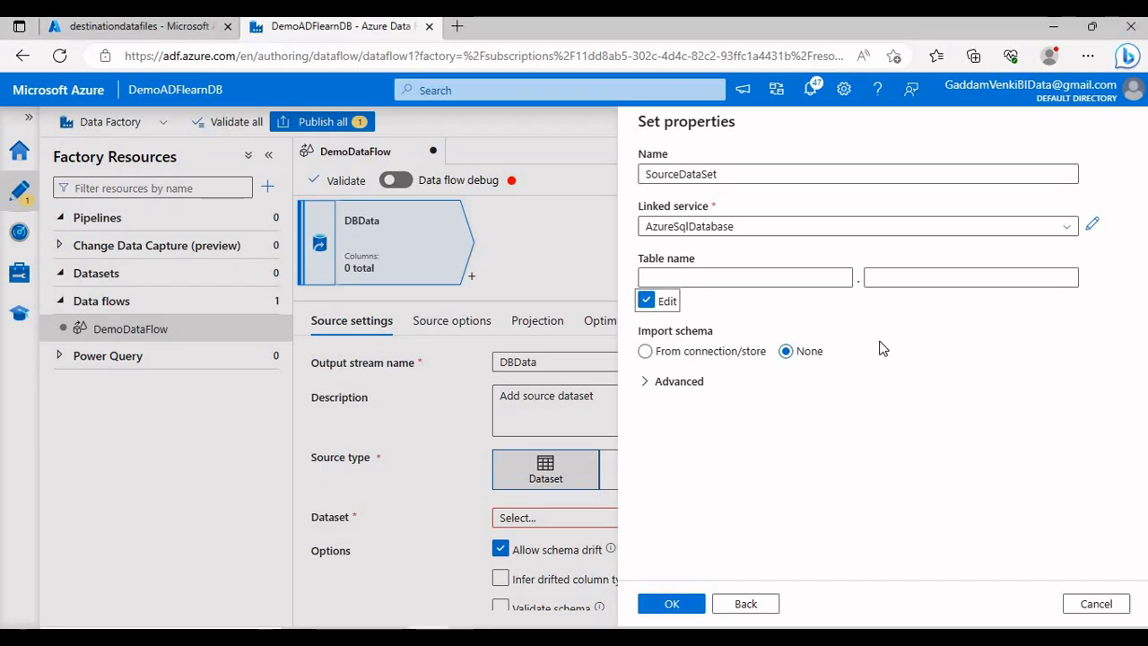
left_click(913, 282)
key("ctrl+v")
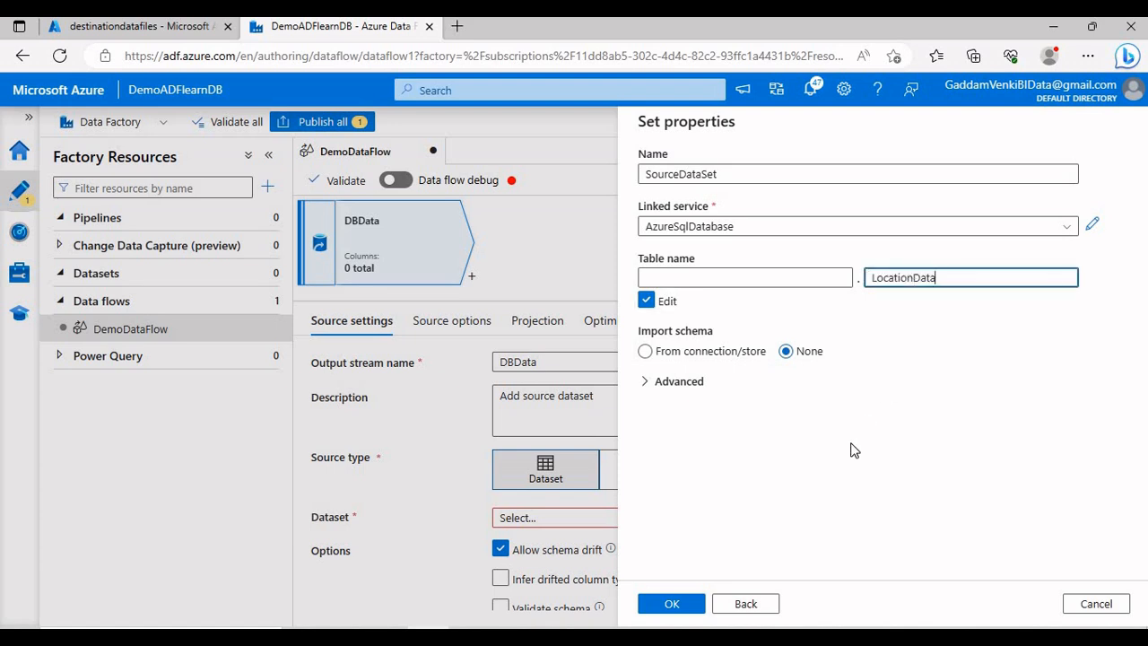
left_click(837, 466)
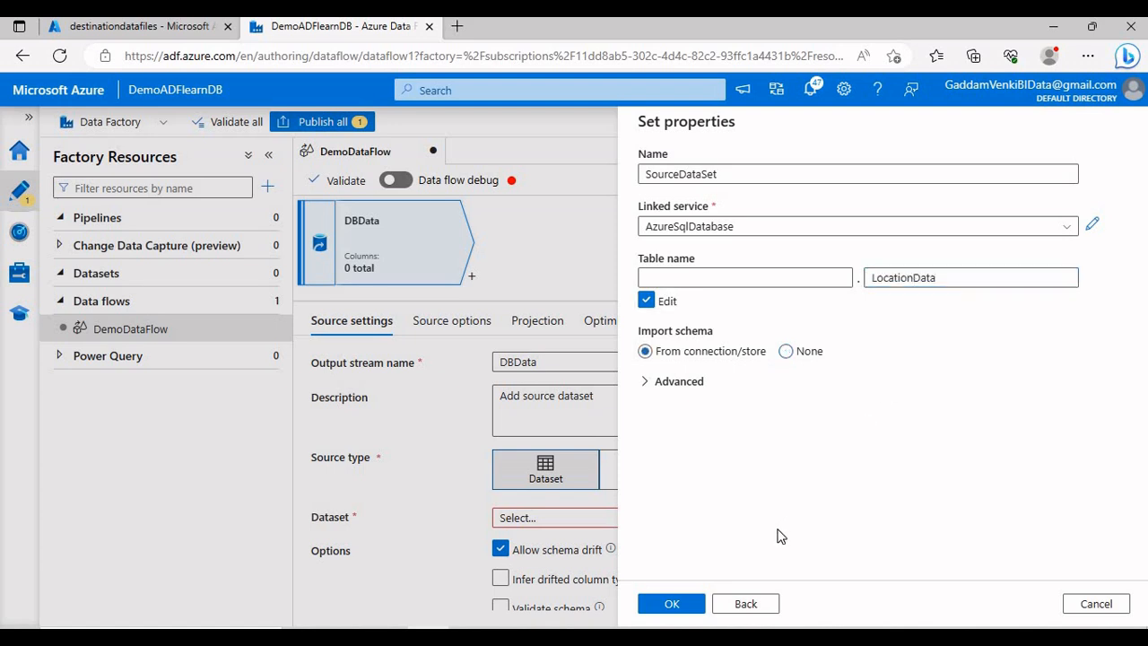
left_click(687, 612)
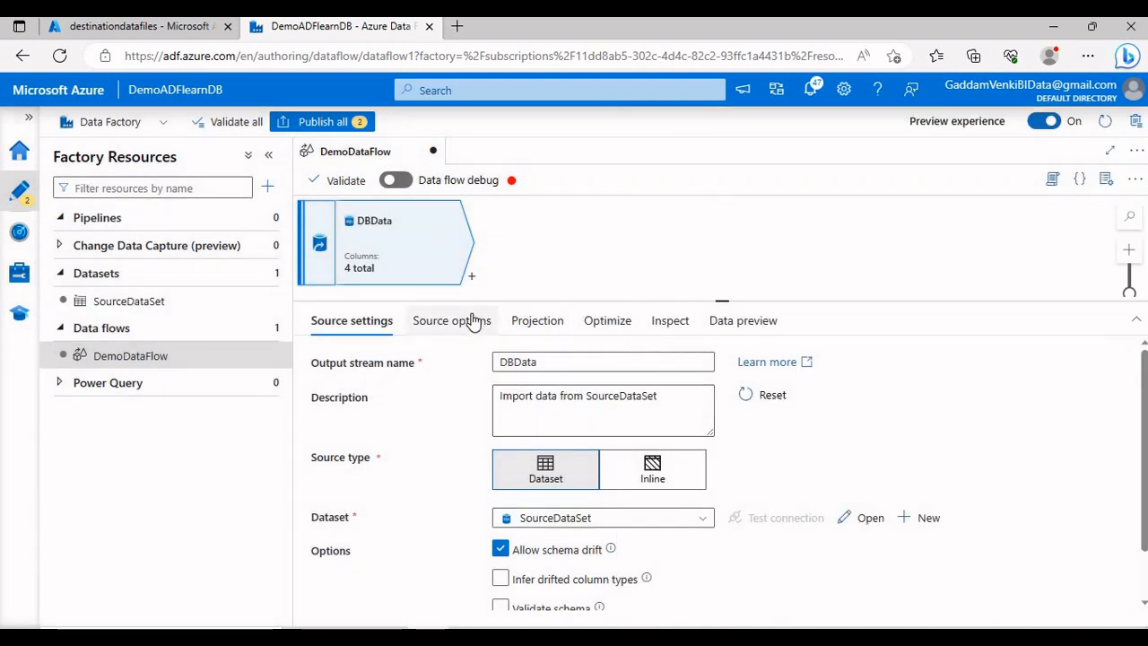
- Turn on data flow debug with AutoResolveIntegrationRuntime and a 1-hour time to live
left_click(395, 180)
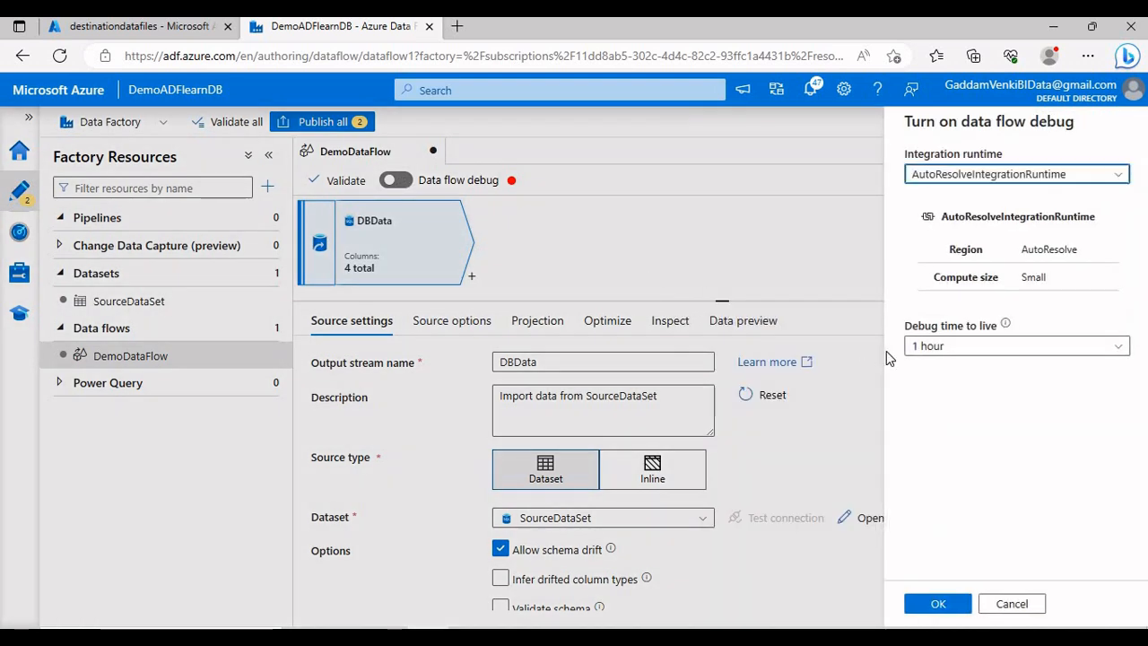
left_click(937, 605)
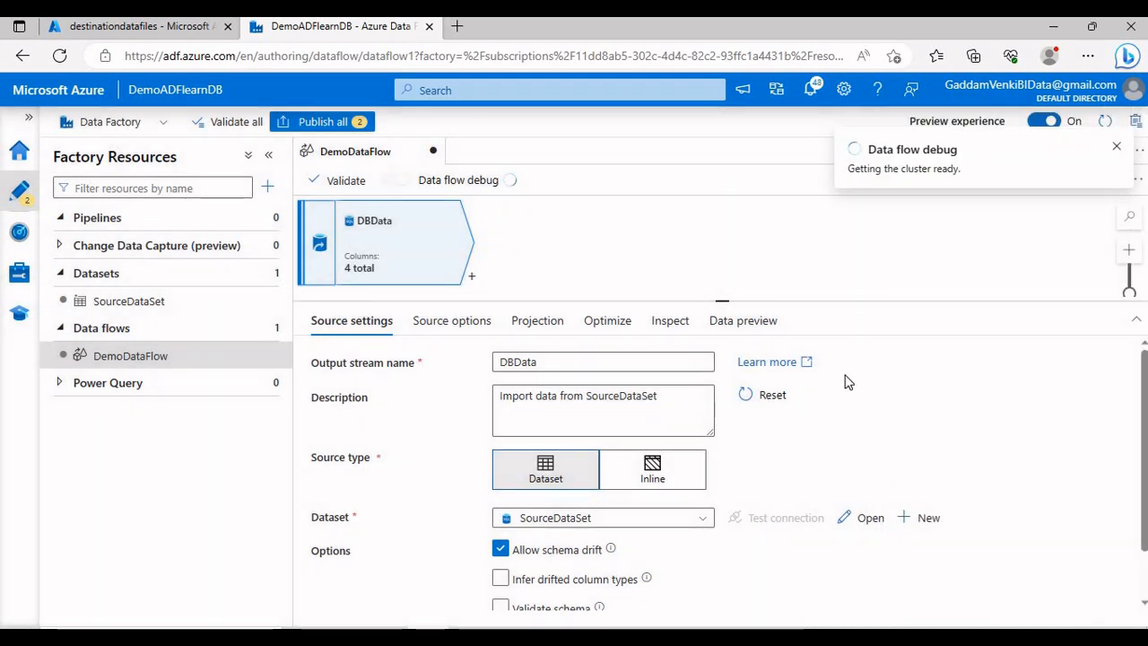
- Review the DBData source's input options, projection, partitioning and column list, and refresh its data preview
left_click(449, 334)
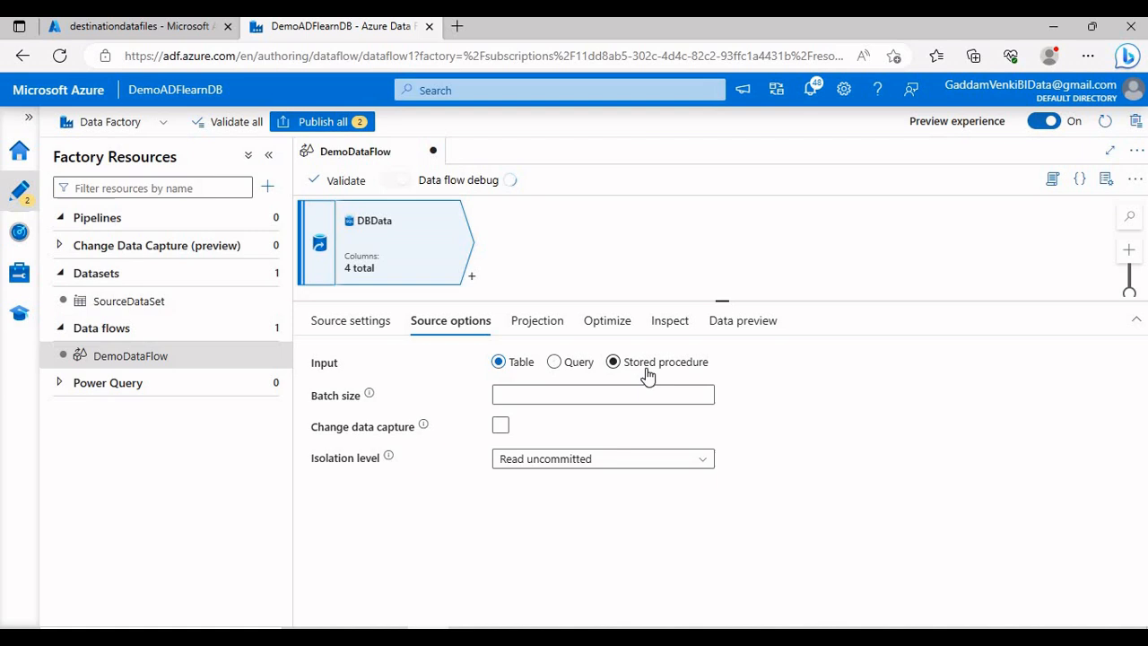
left_click(552, 330)
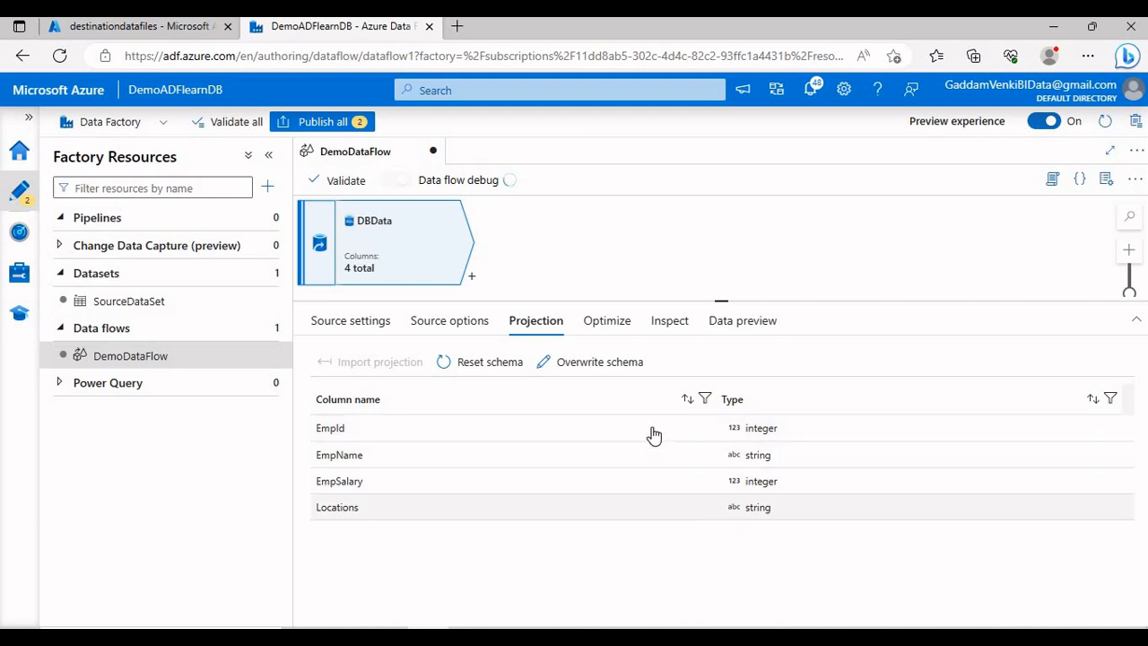
left_click(605, 326)
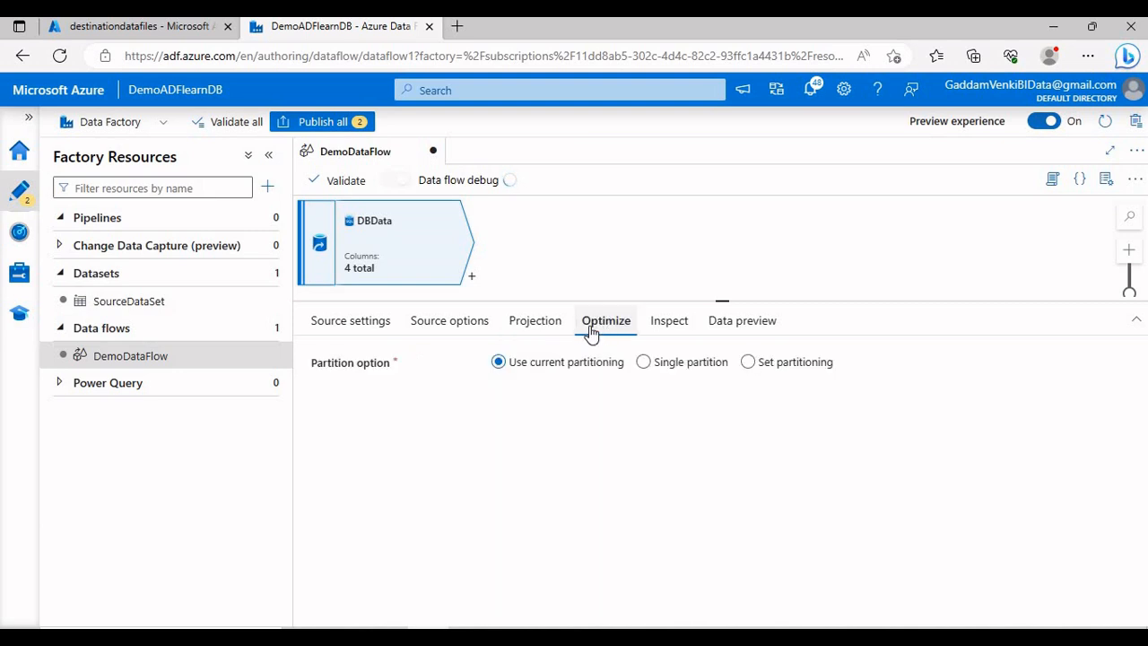
left_click(674, 332)
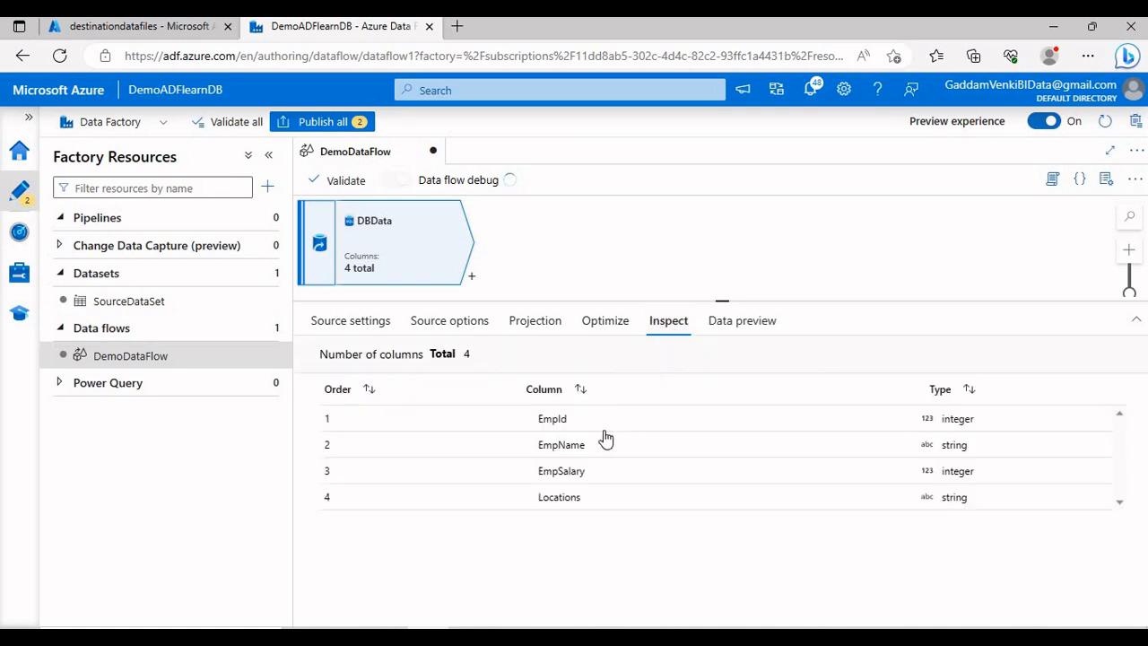
left_click(741, 331)
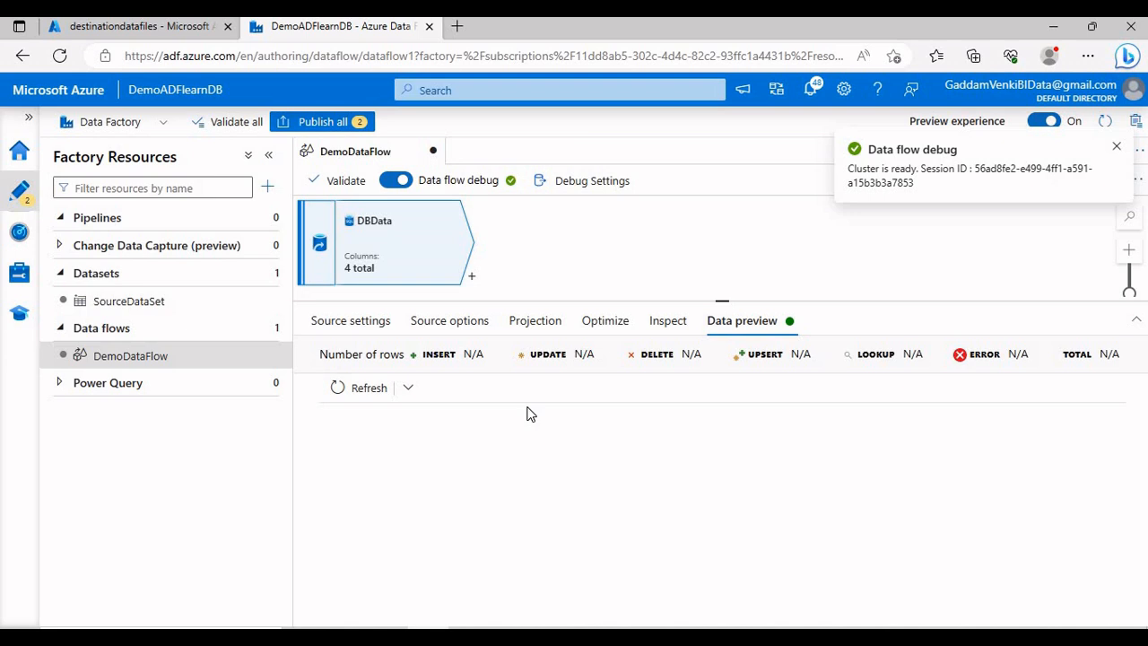
left_click(357, 388)
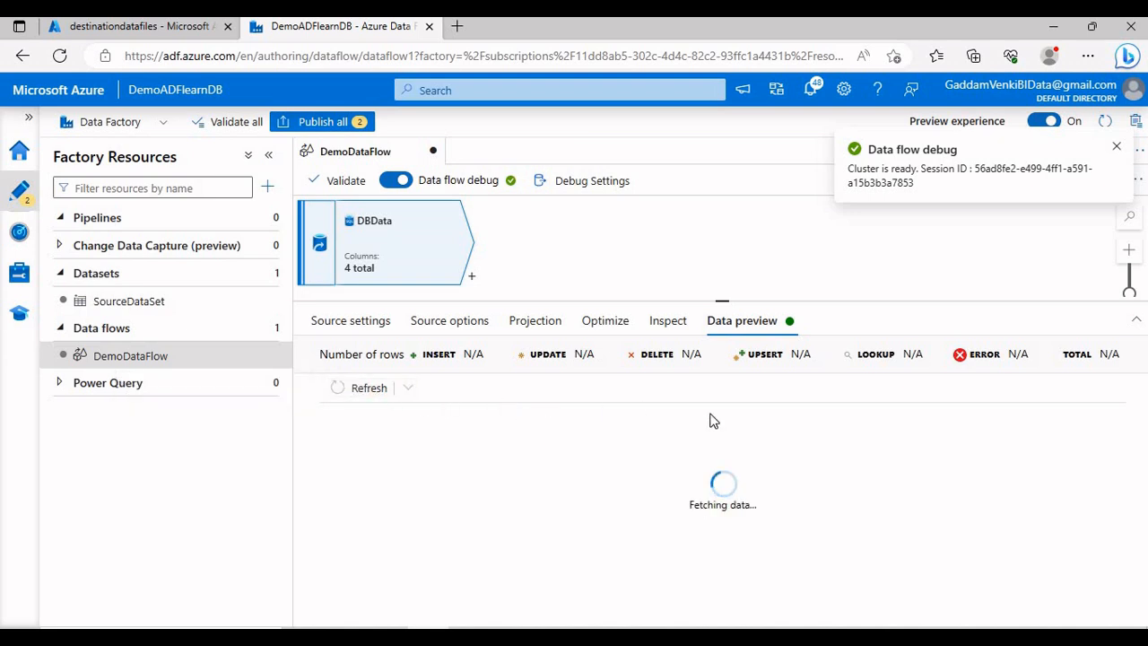
- Dismiss the data flow debug notification and look through the employee rows in the DBData source's data preview
left_click(1115, 151)
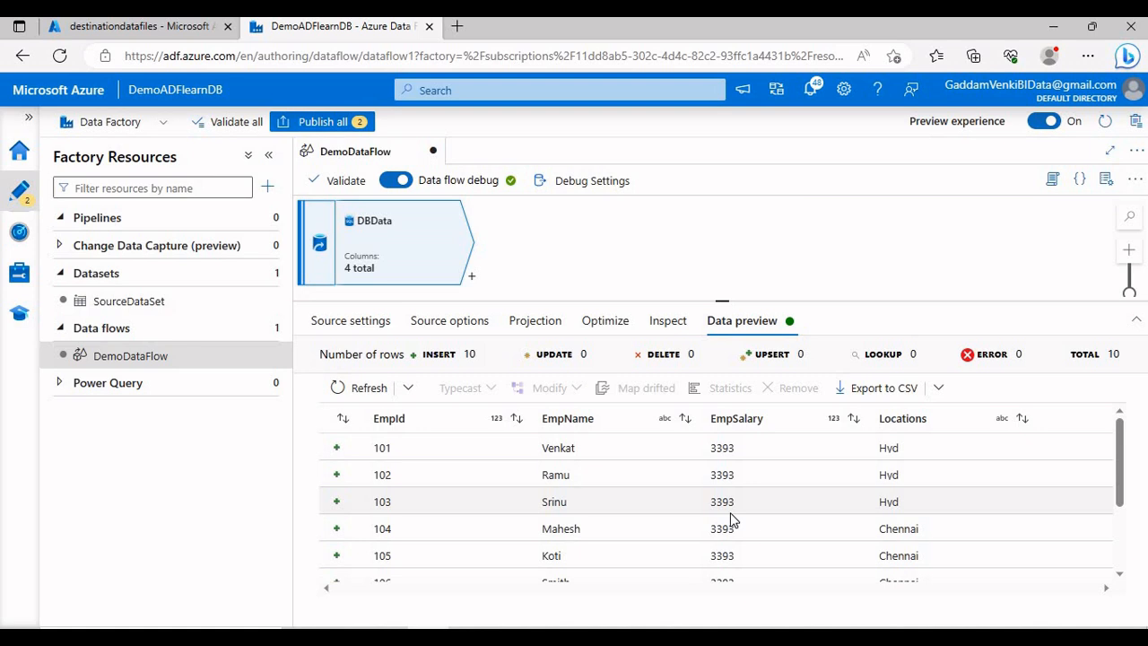
scroll(731, 515, "down", 3)
scroll(732, 513, "up", 3)
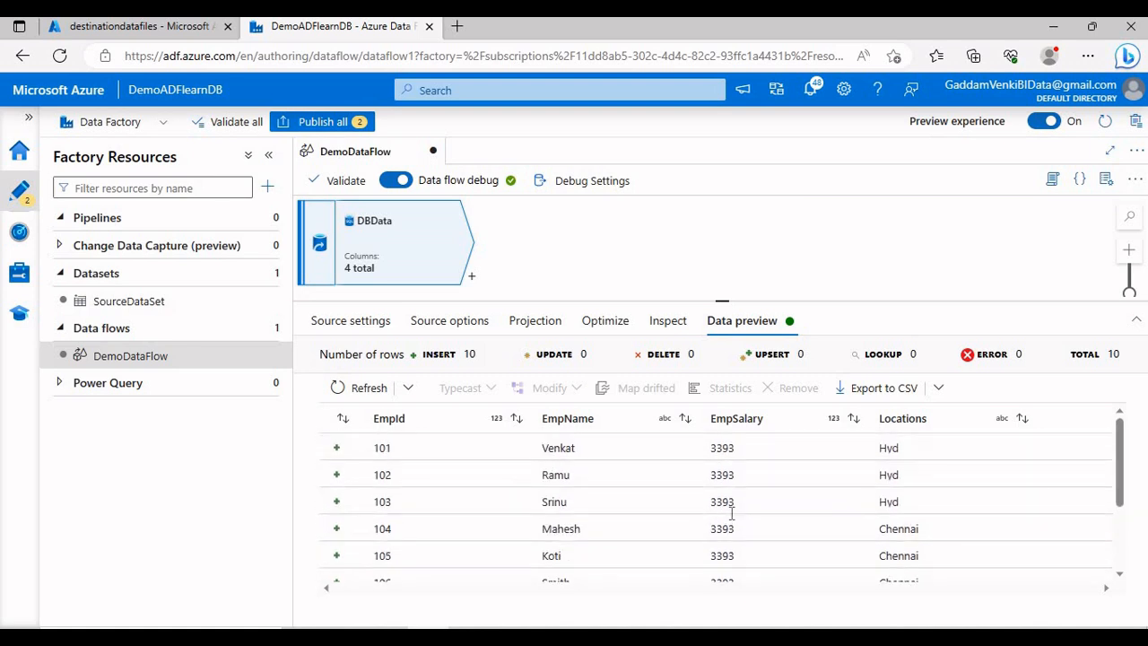
- Add a Conditional Split transformation after the DBData source and name its output stream ConditoinCheck
left_click(471, 278)
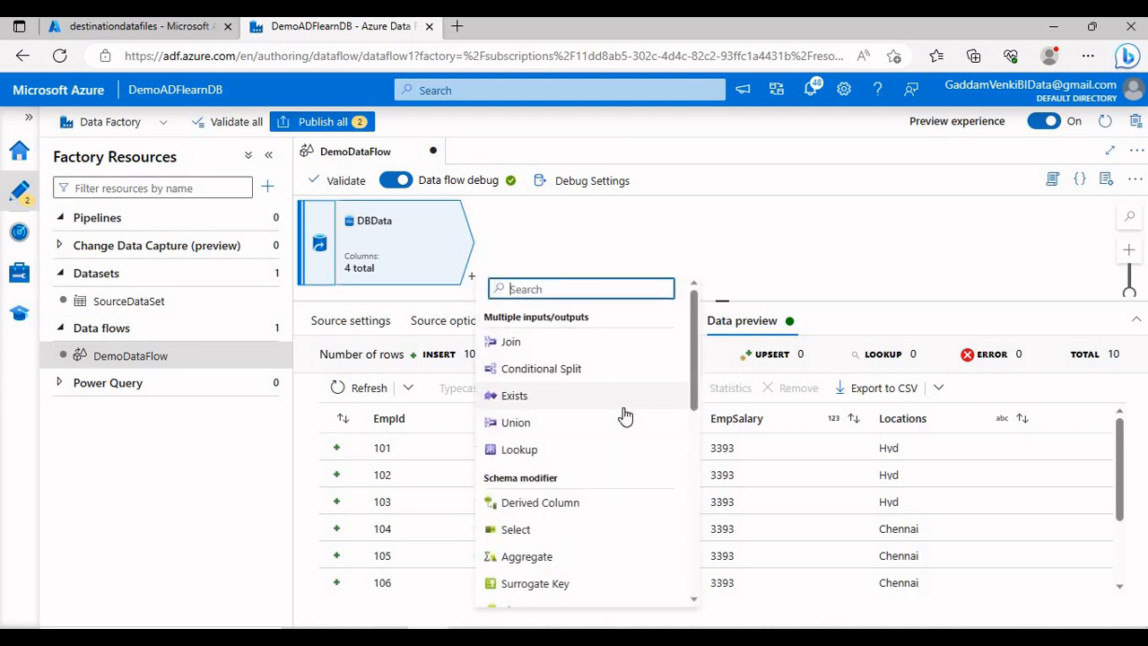
scroll(625, 414, "down", 5)
scroll(625, 414, "up", 3)
scroll(625, 414, "up", 3)
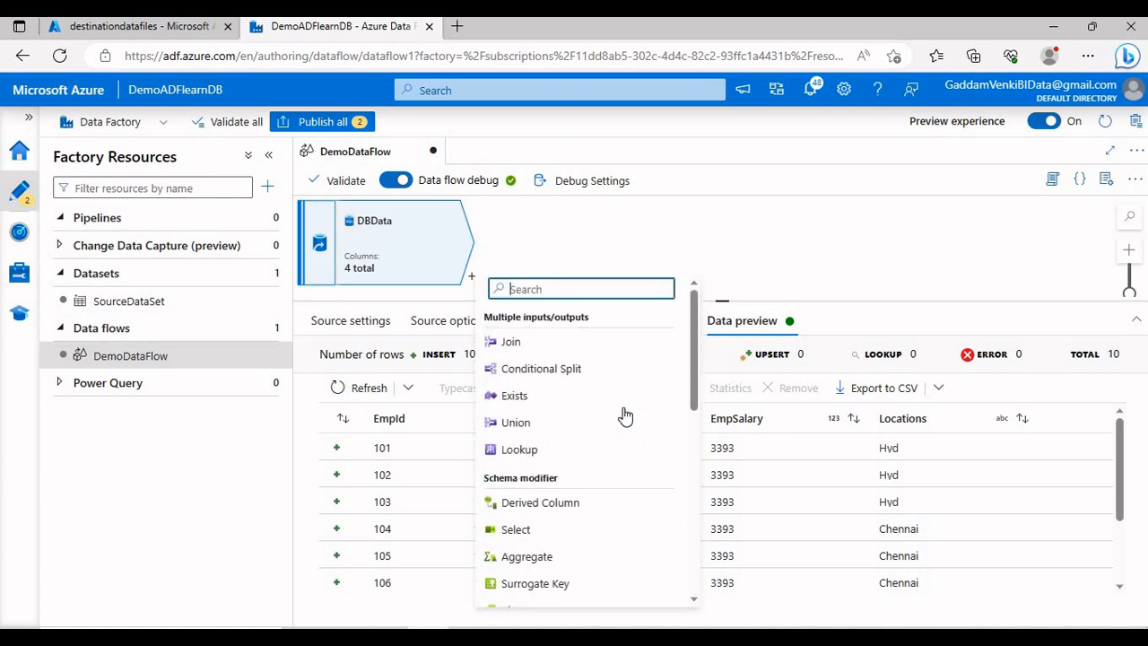
left_click(530, 377)
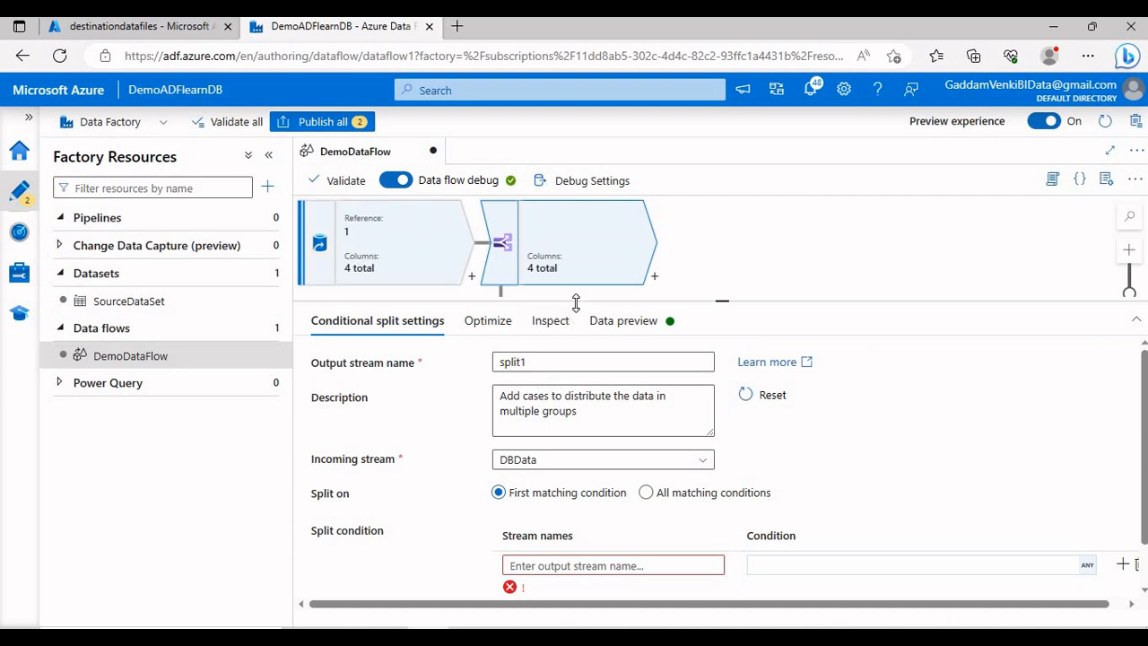
left_click_drag(585, 301, 585, 260)
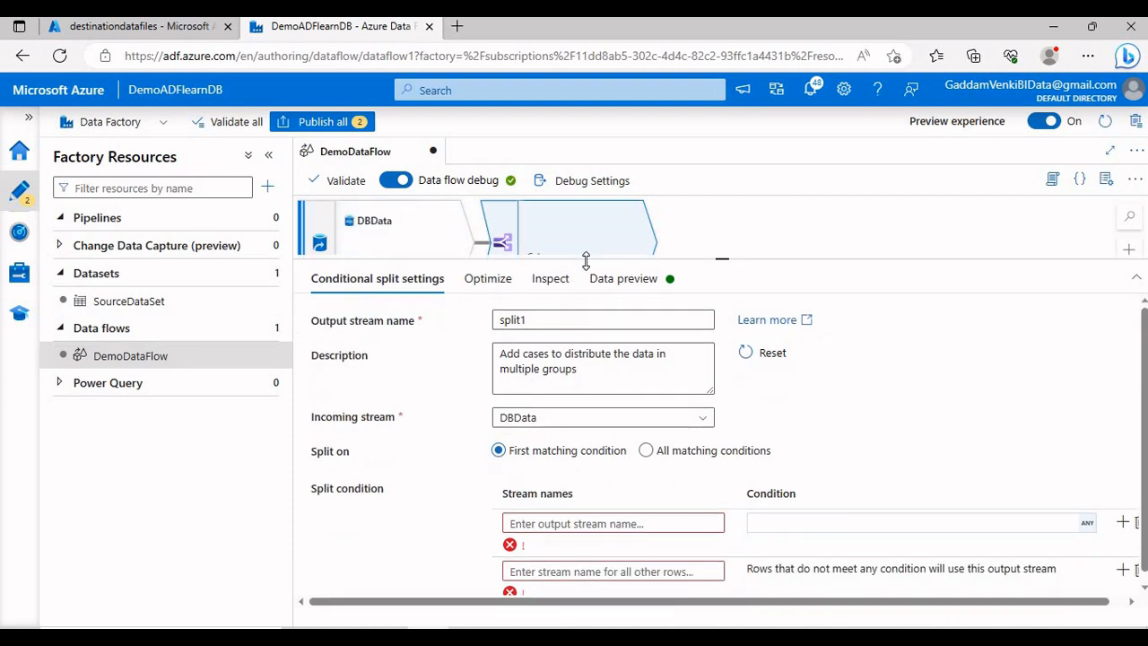
double_click(557, 321)
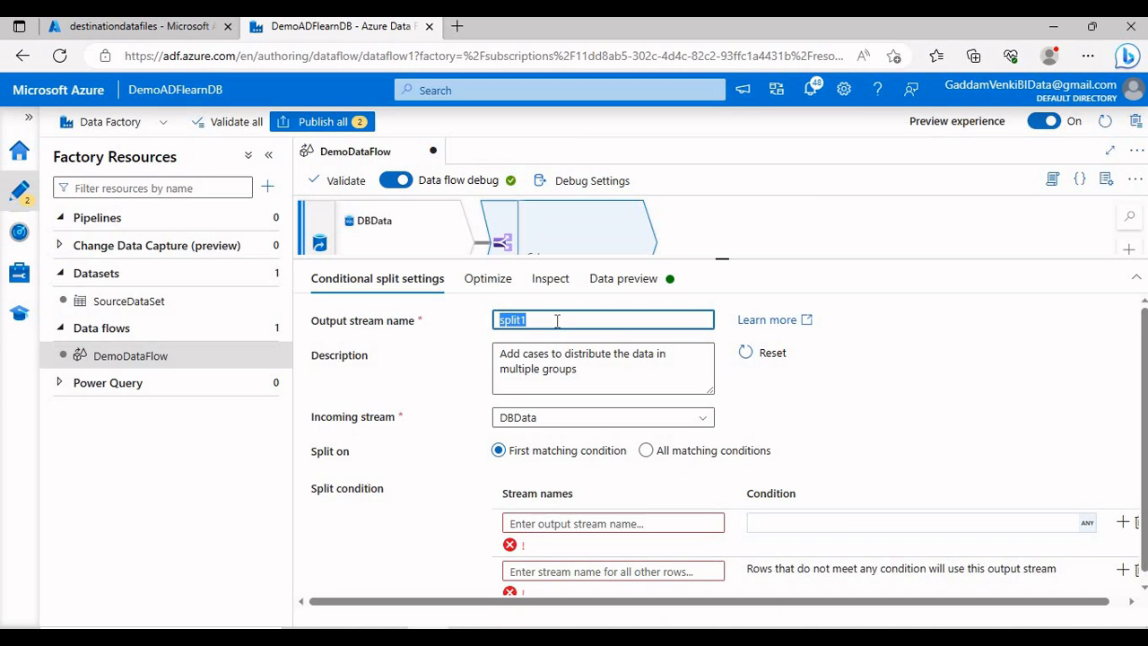
type("ConditoinCheck")
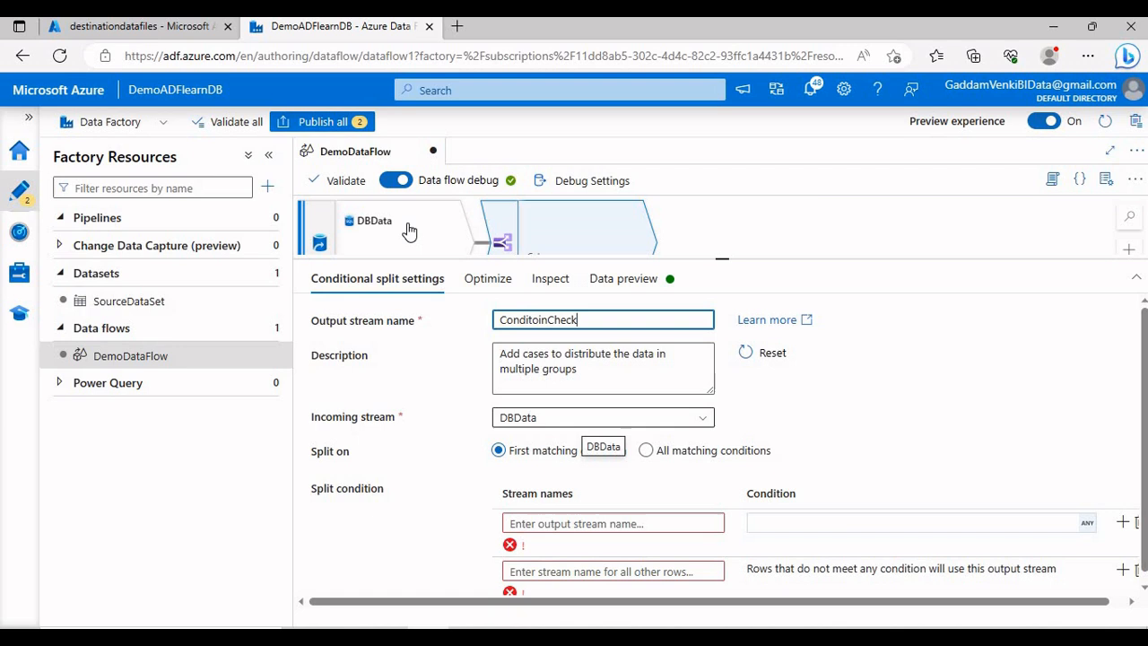
- Collapse the Factory Resources pane and name the first split condition's stream Hyd_Data
scroll(628, 489, "down", 1)
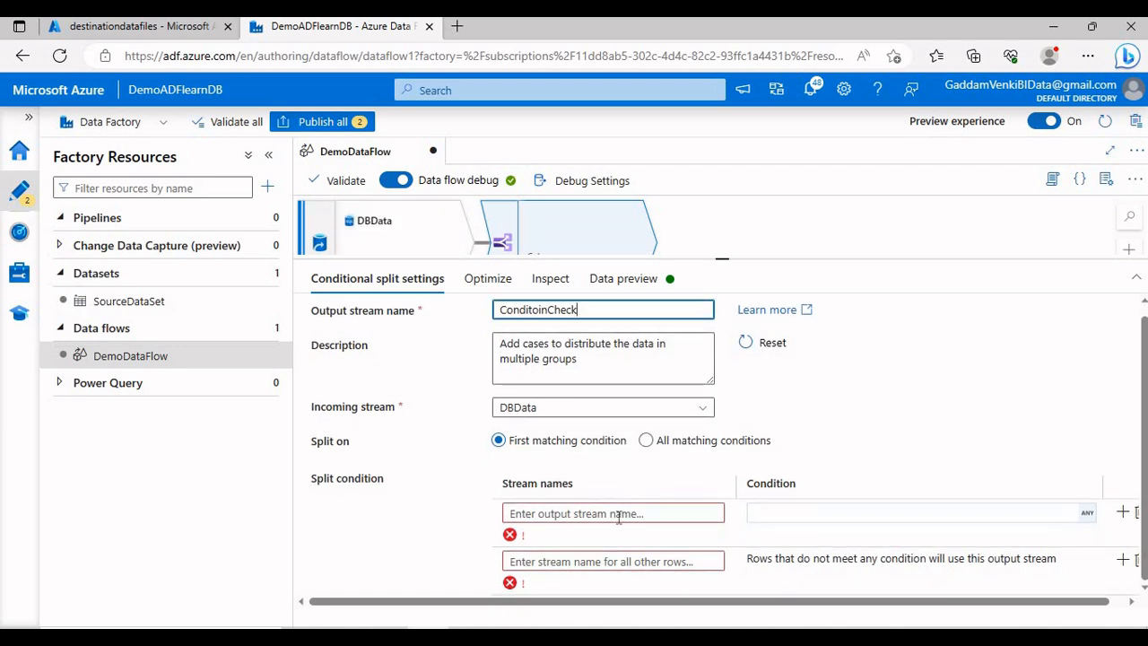
left_click(617, 514)
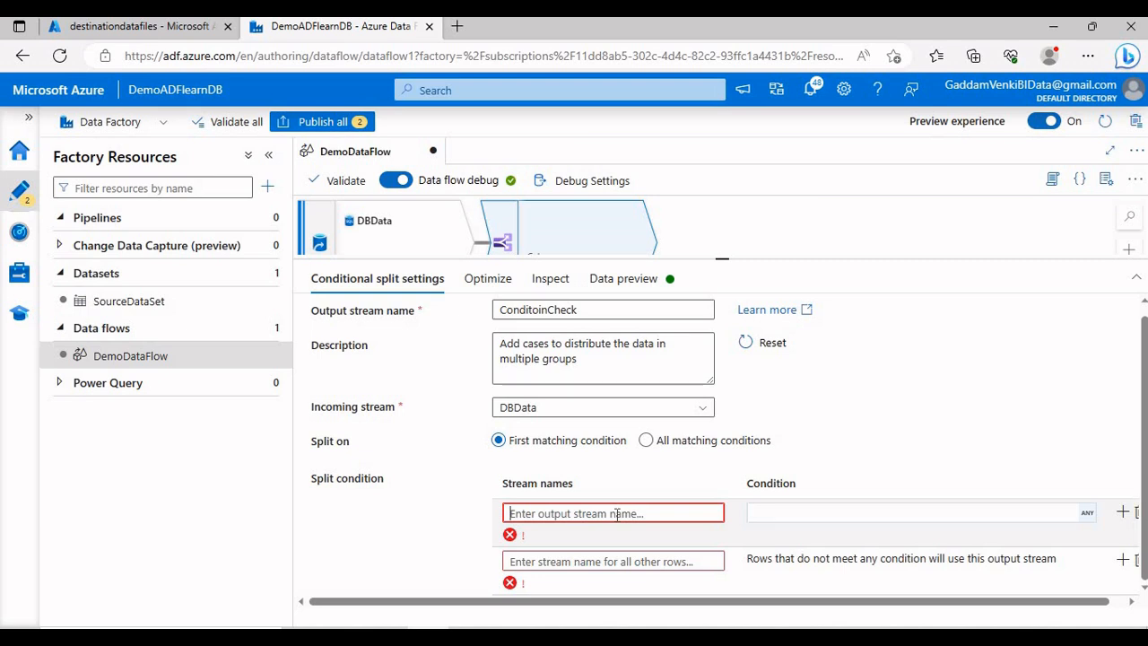
left_click(268, 155)
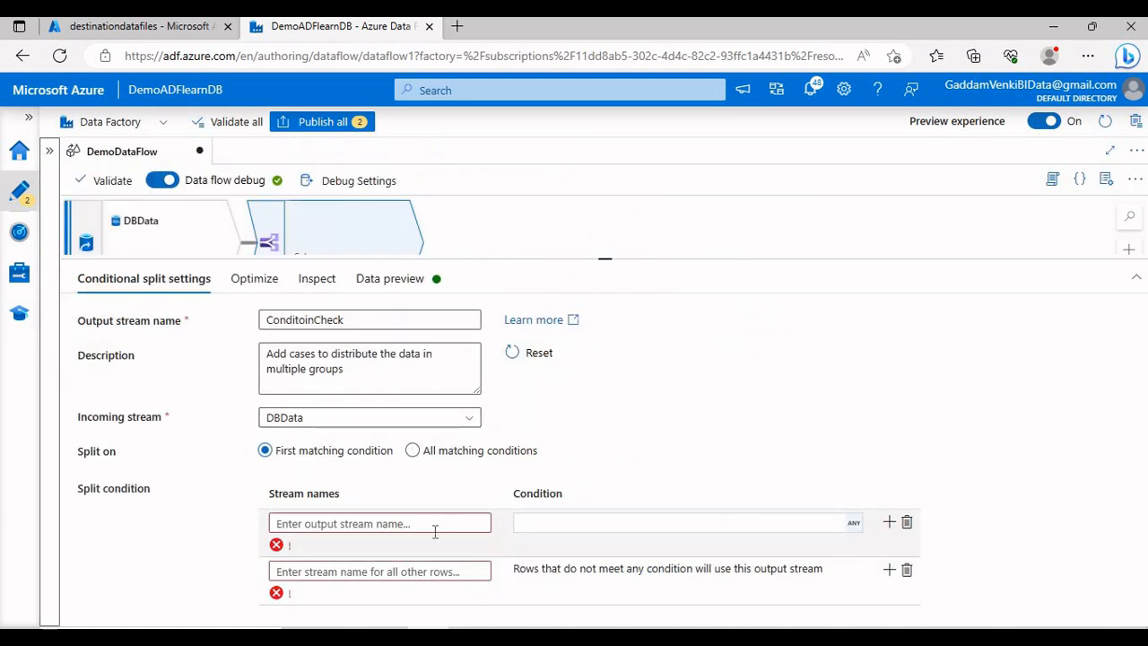
left_click(379, 523)
type("H")
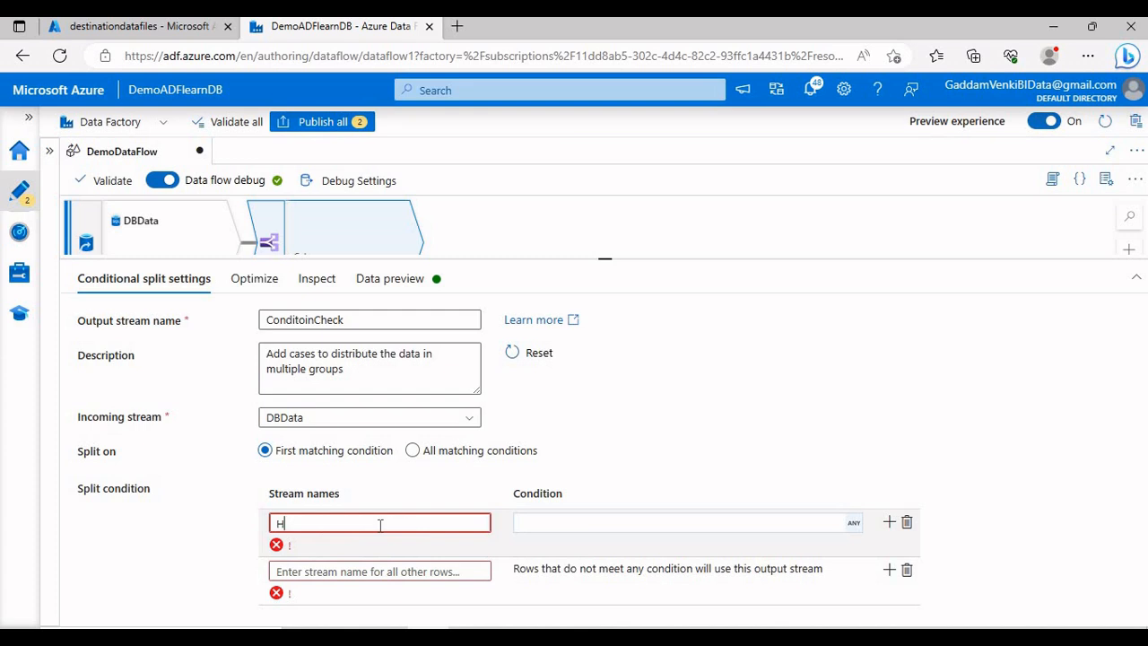
type("yd_D")
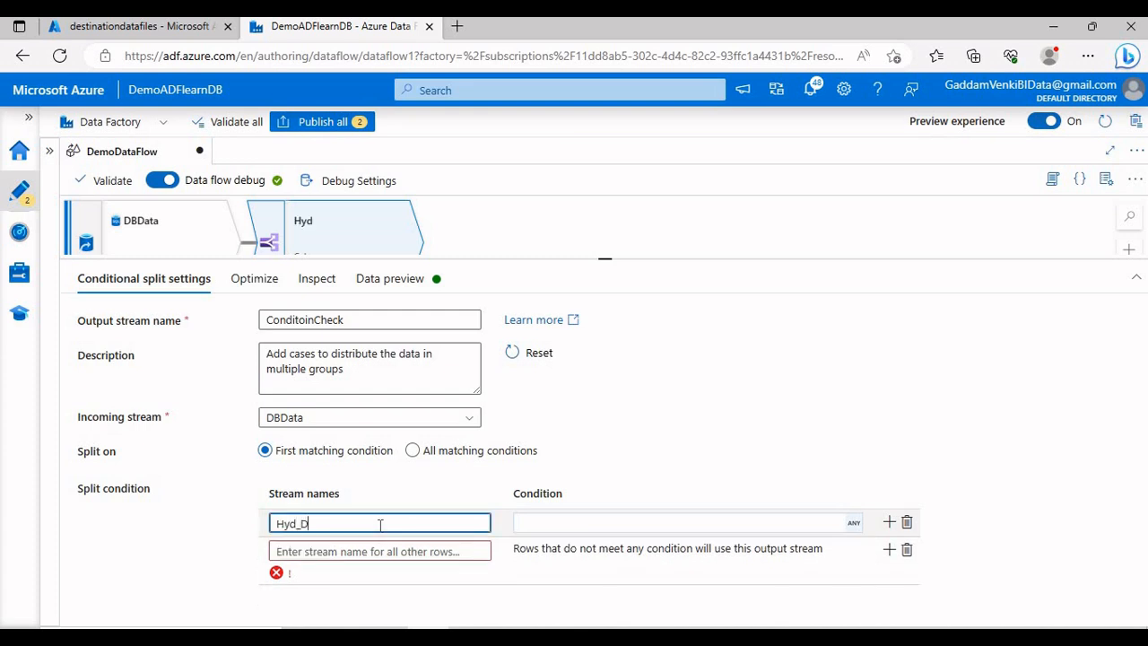
type("taata")
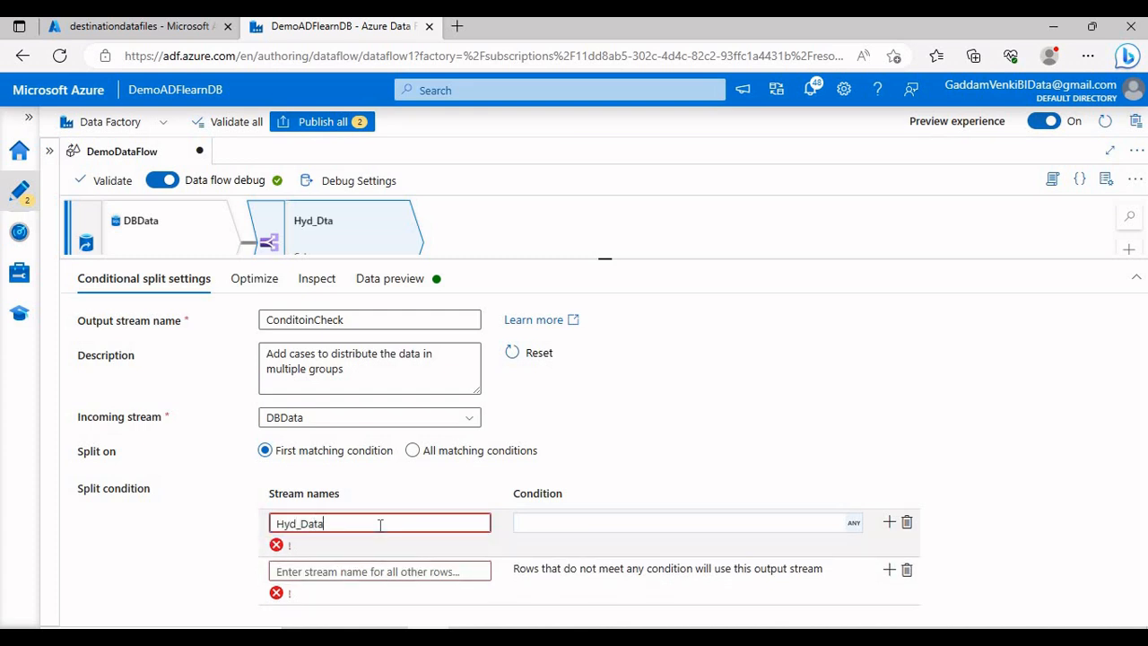
left_click(375, 571)
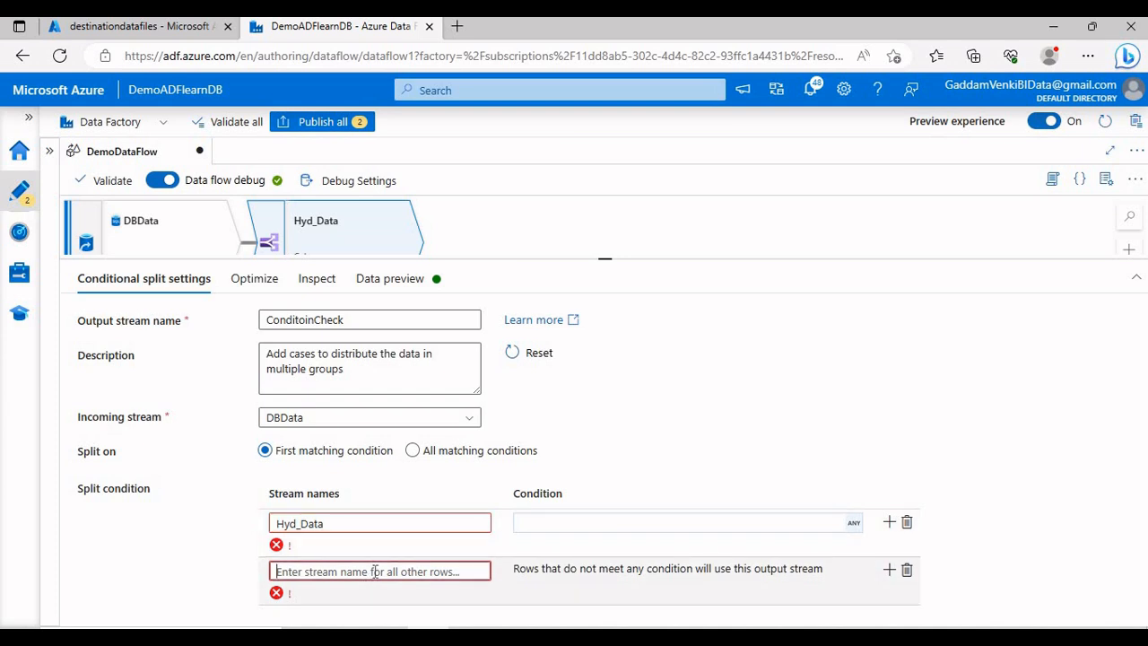
type("Chennai_")
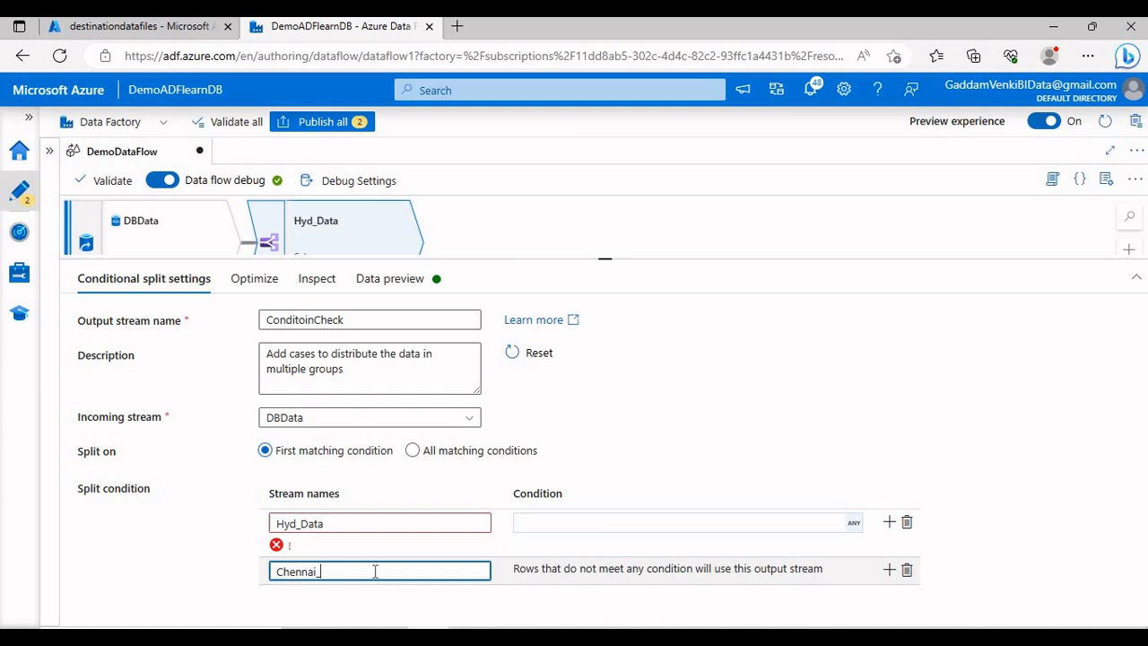
type("D")
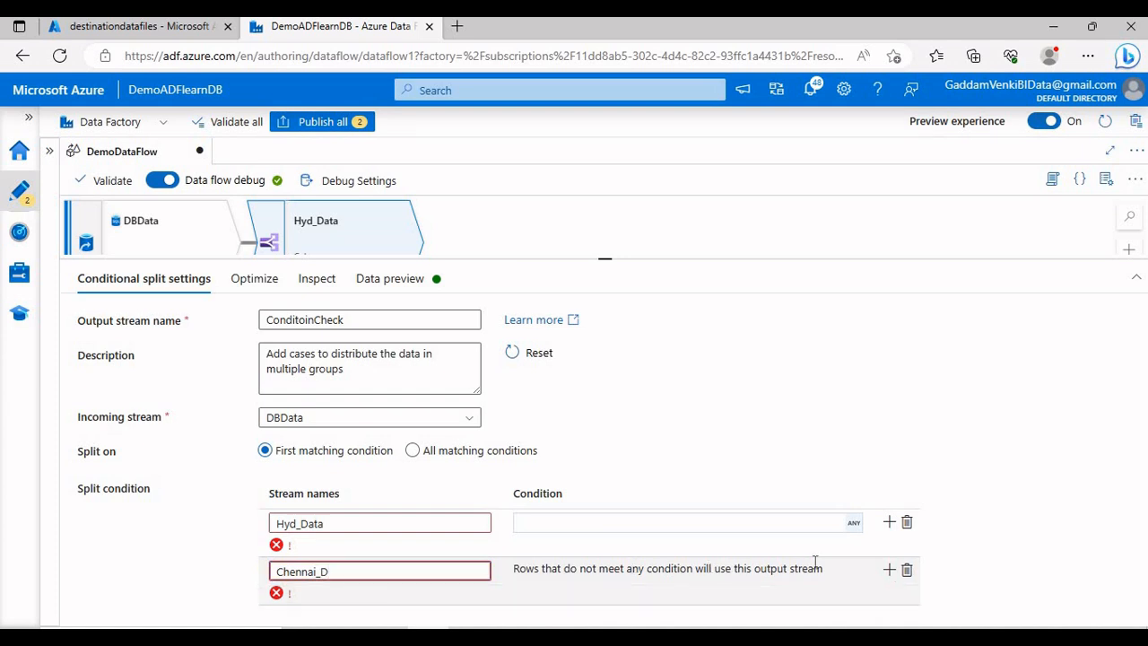
- Delete the default stream row for all other rows and add two conditional streams to the split alongside Hyd_Data
left_click(907, 570)
left_click(889, 521)
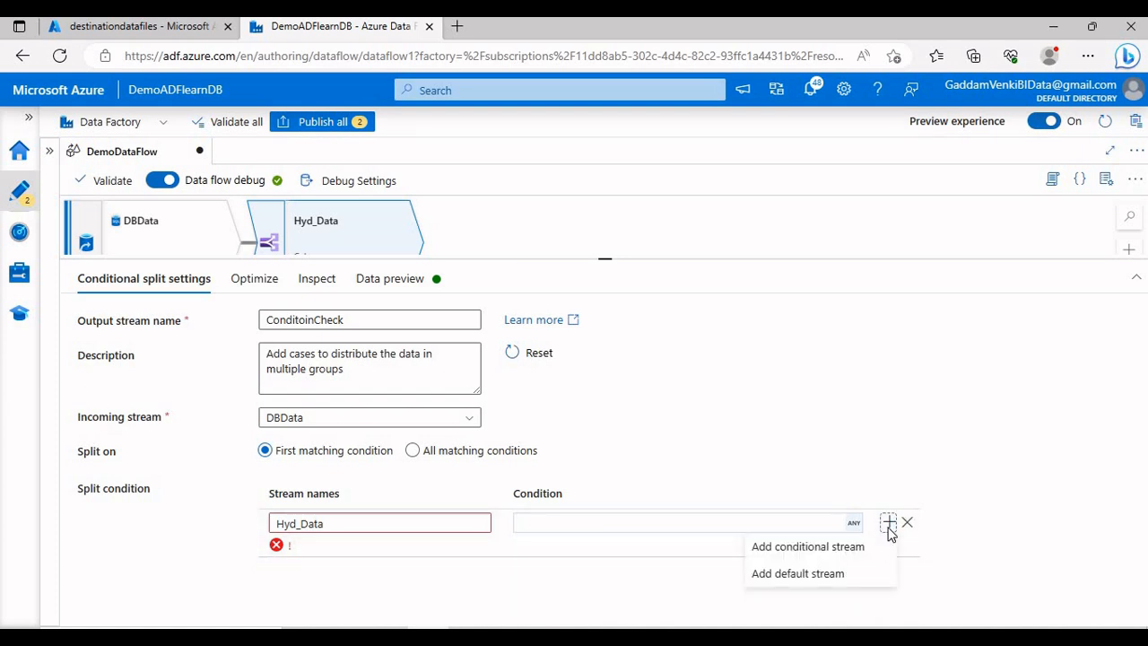
left_click(852, 575)
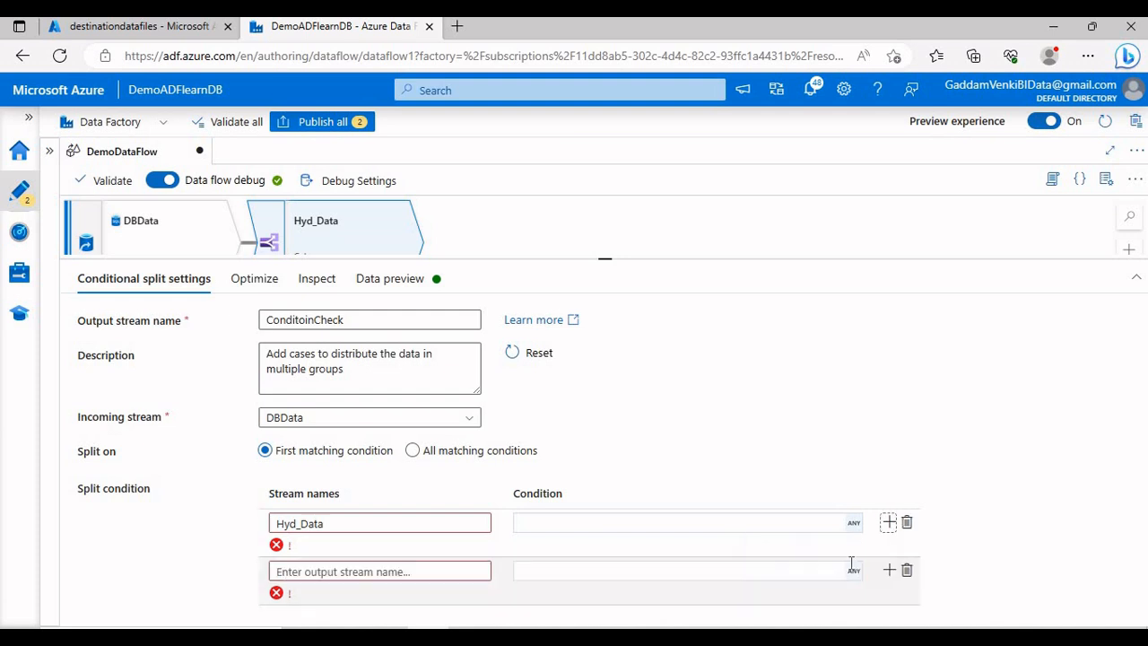
left_click(886, 527)
left_click(664, 549)
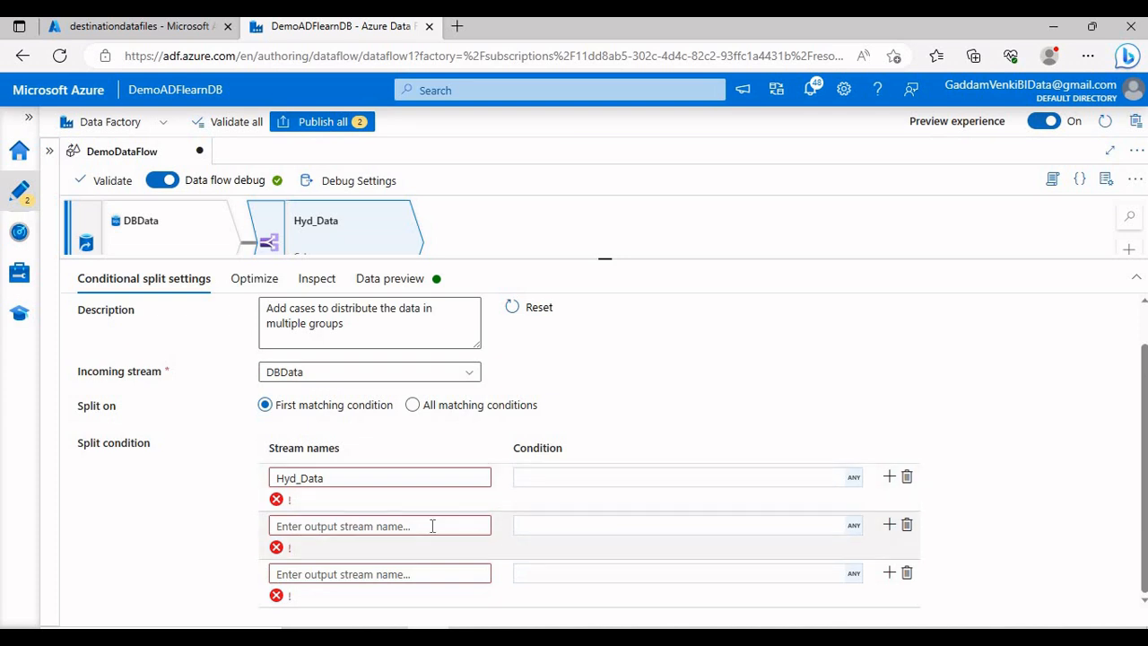
- Name the two new conditional streams Chennai_Data and Bangalore_Data
left_click(432, 526)
type("Chennai")
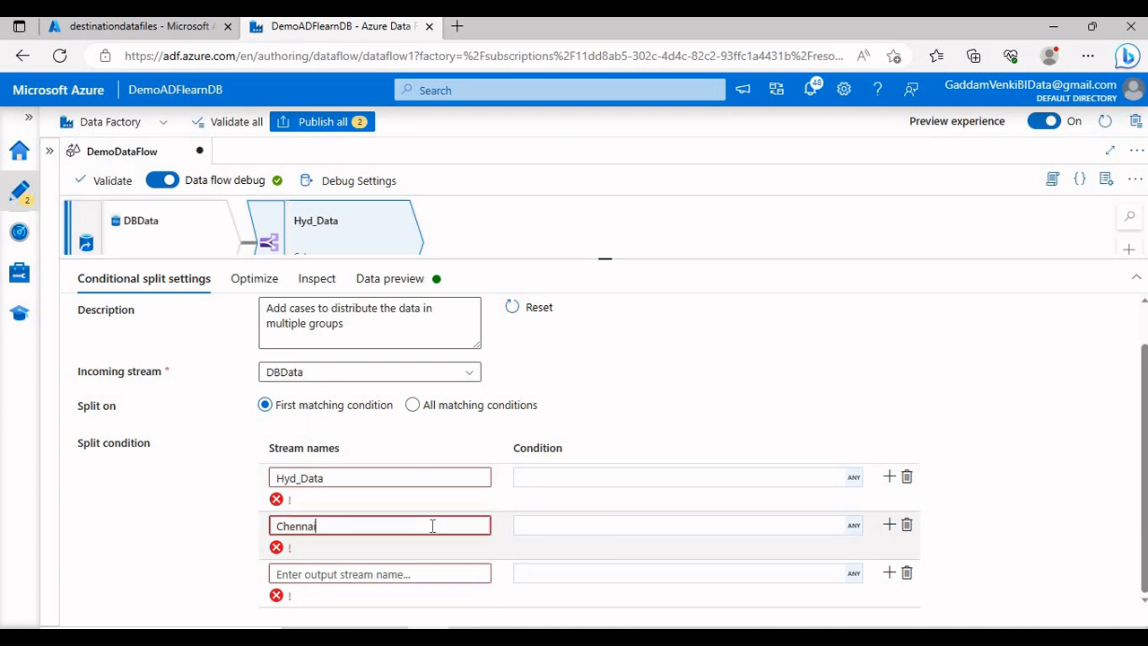
type("_Data")
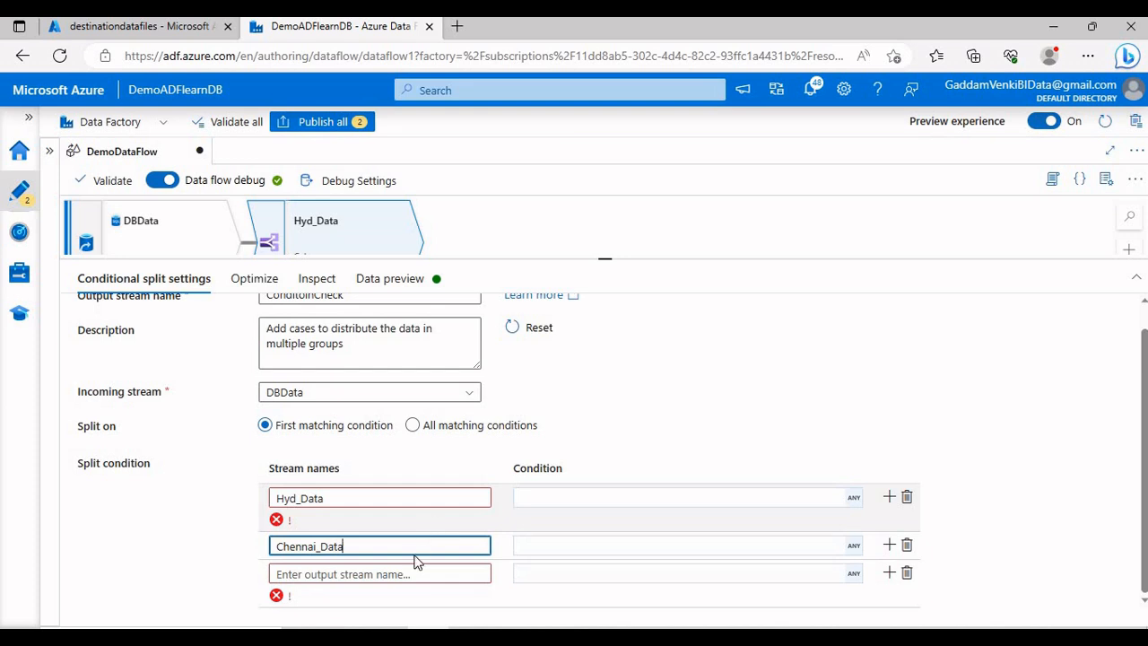
left_click(407, 566)
type("B")
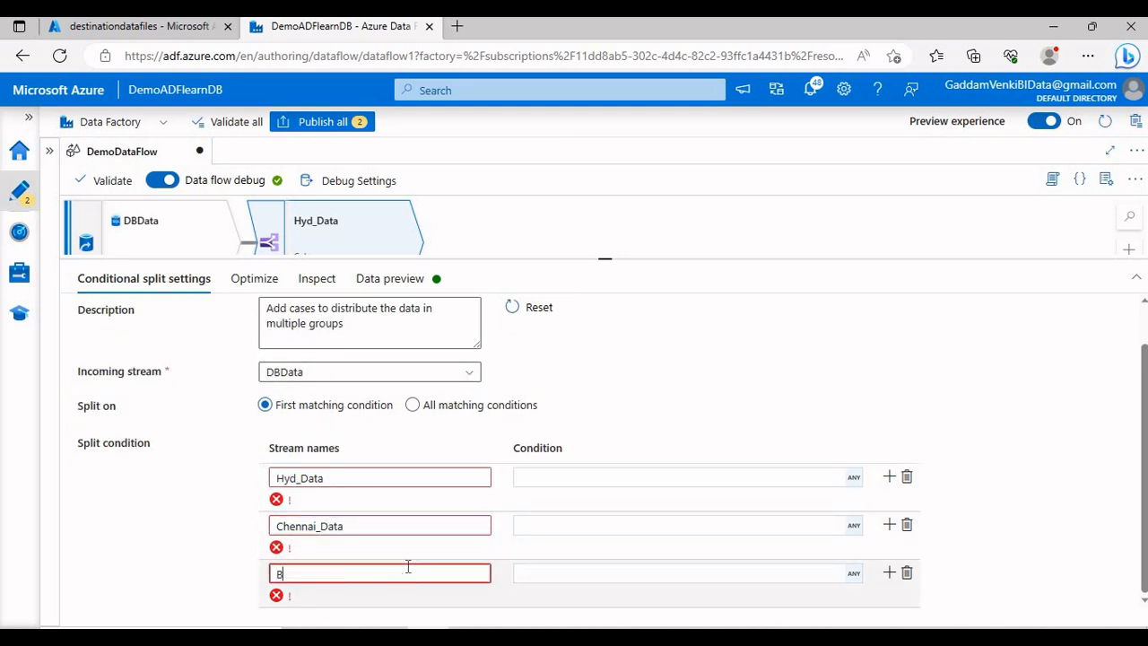
type("angalore_")
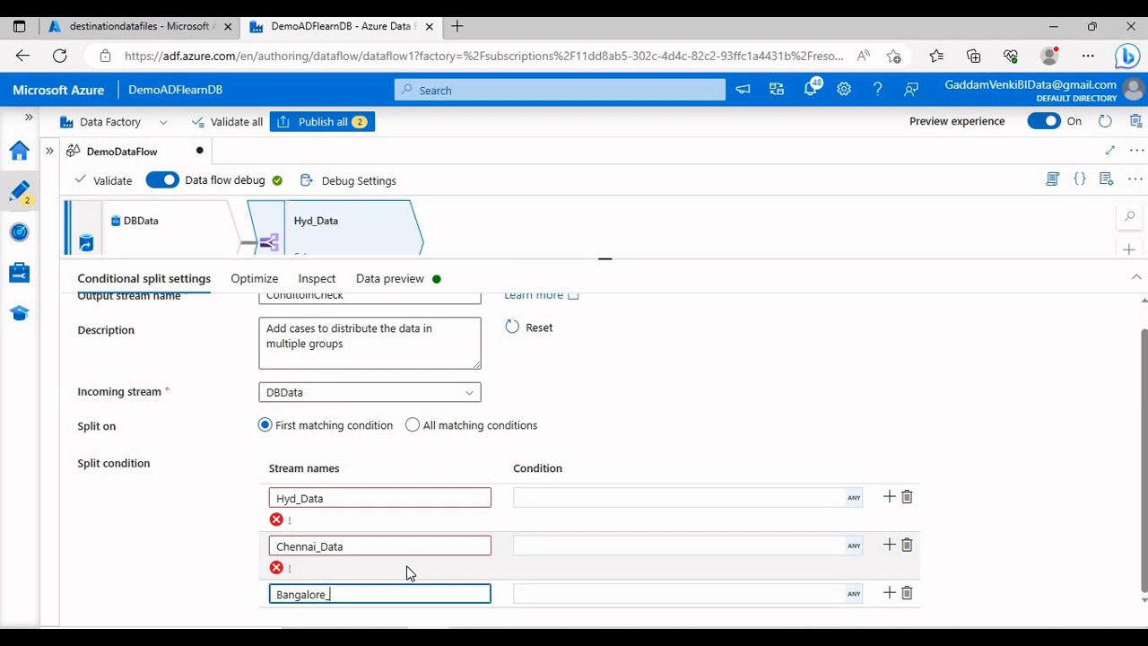
type("ata")
left_click(727, 421)
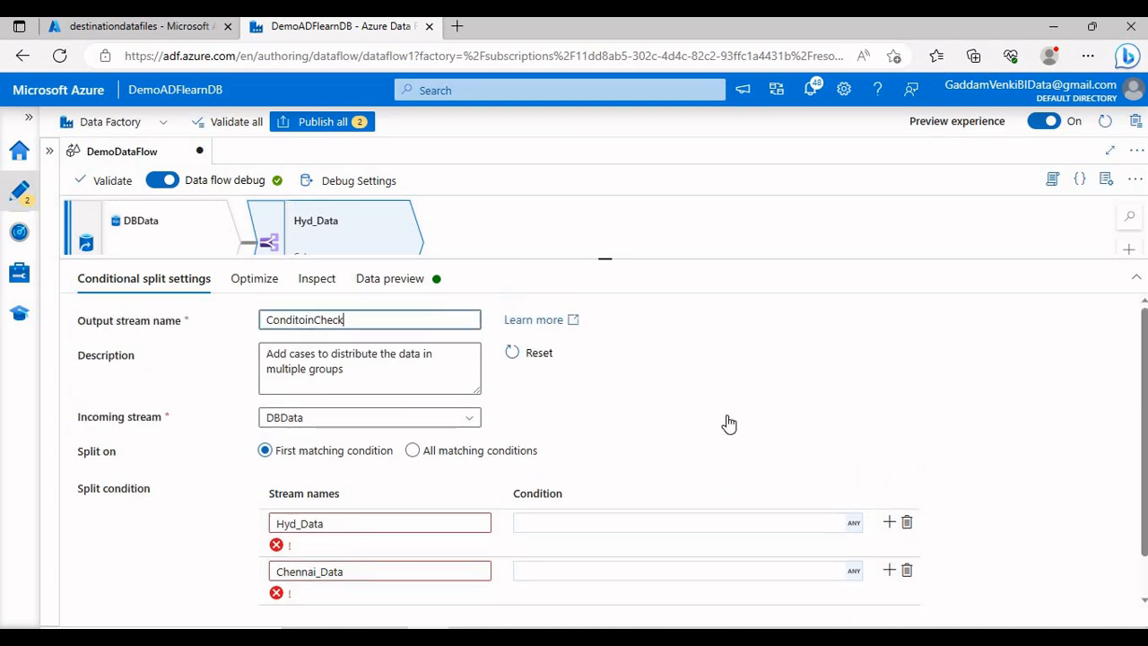
- Build the Hyd_Data stream's condition in the expression builder as Locations=="Hyd", using the input schema column, and save it
scroll(714, 491, "down", 1)
left_click(546, 477)
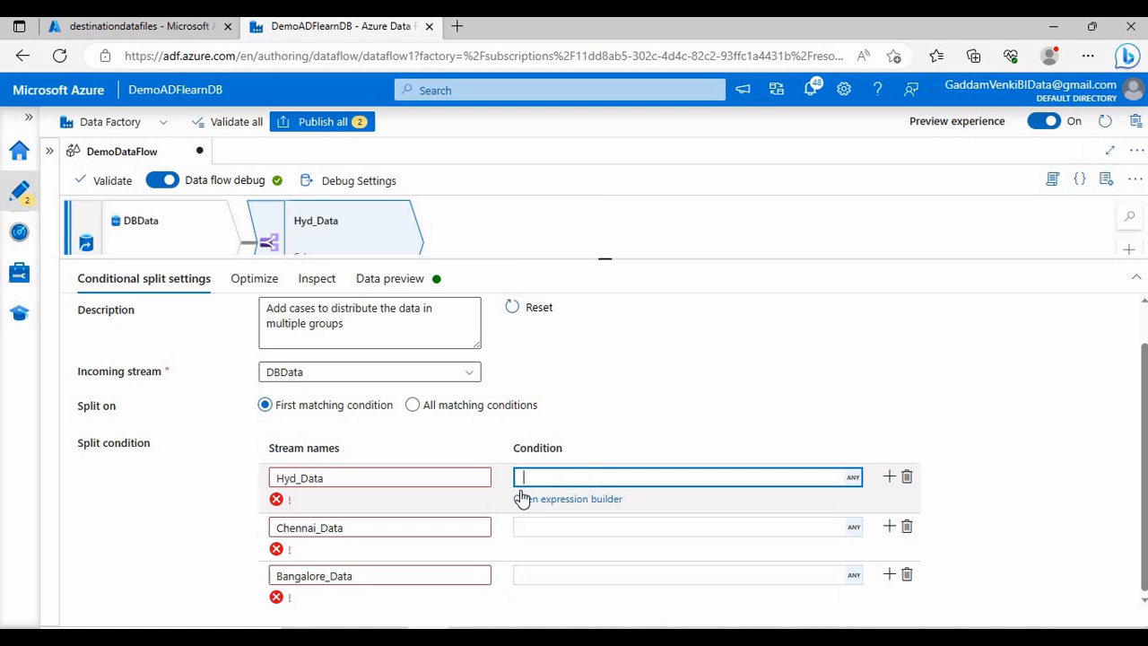
left_click_drag(285, 477, 492, 502)
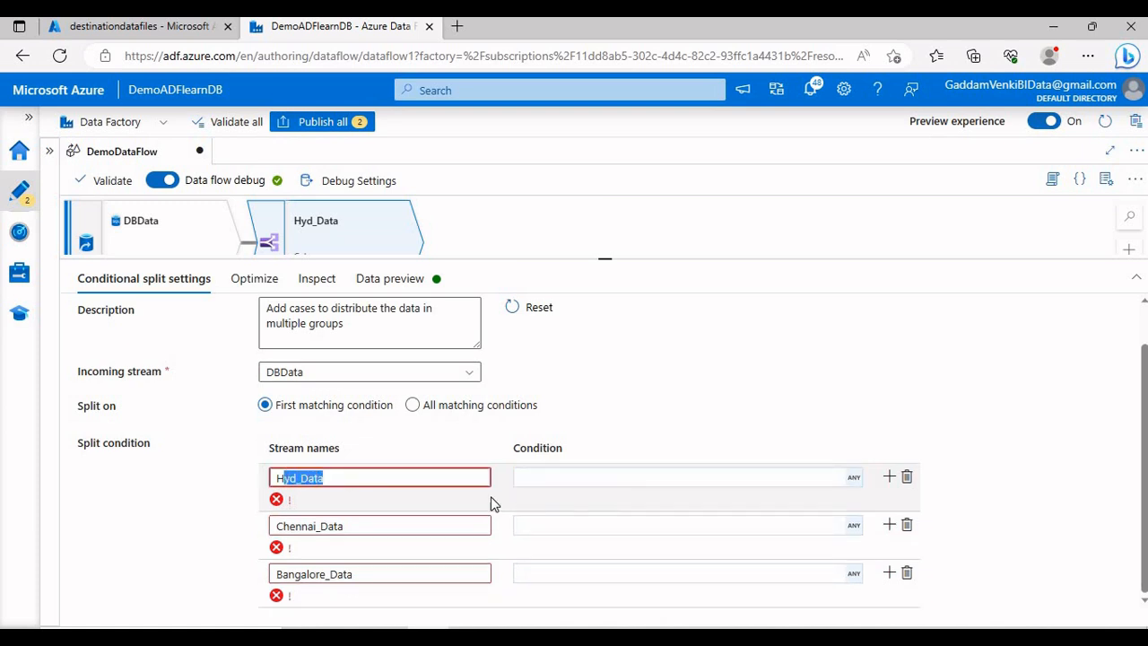
left_click(610, 484)
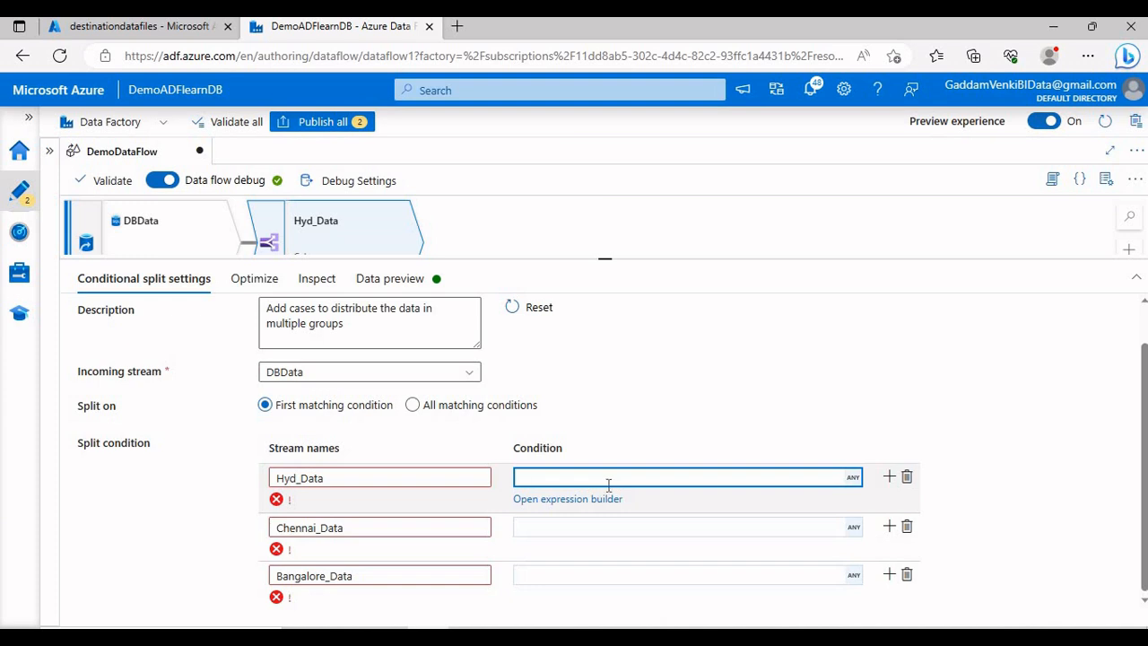
left_click(589, 504)
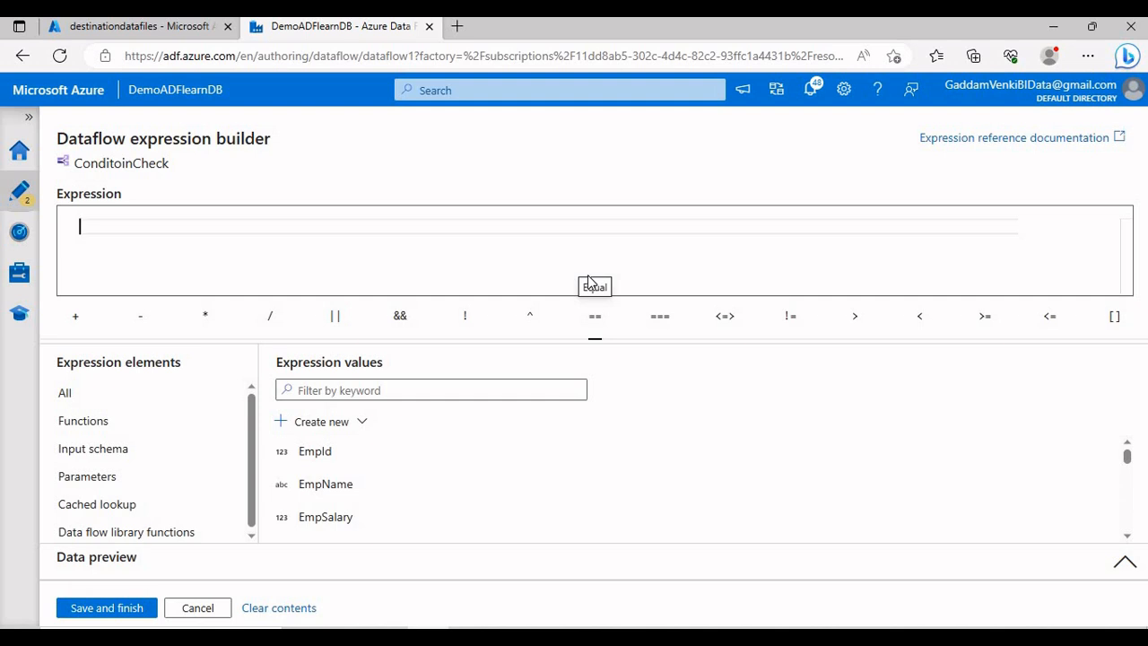
left_click(157, 457)
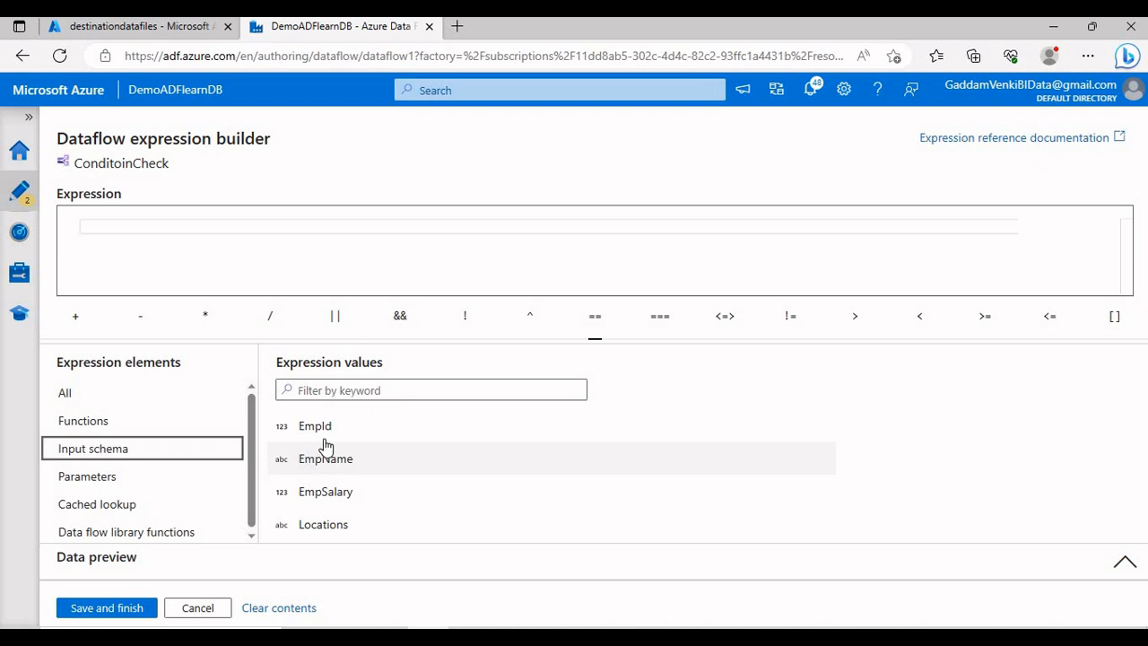
left_click(371, 525)
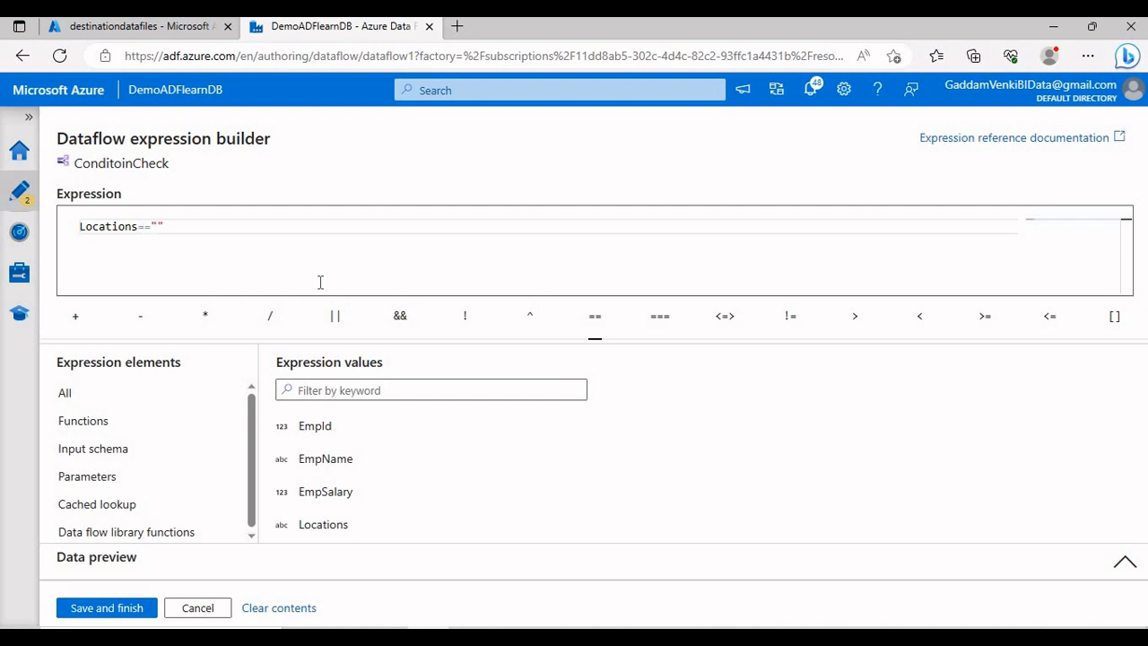
type("Hyd")
key("alt+Tab")
key("alt+Tab")
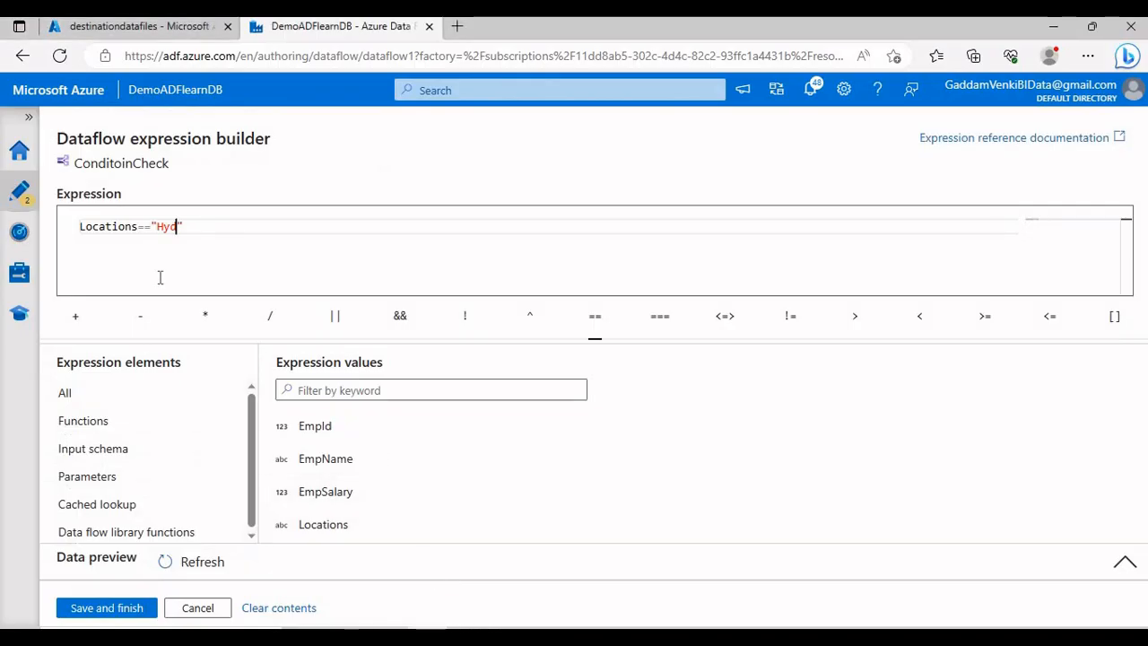
left_click(106, 609)
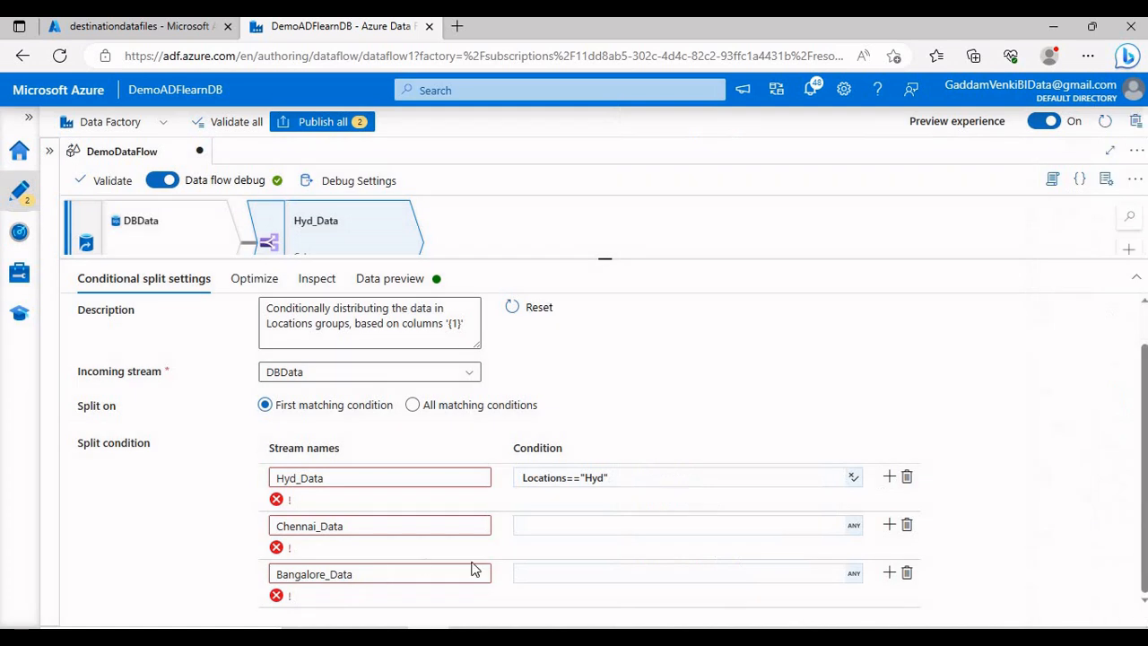
- Remove the underscores from the three split stream names so they read HydData, ChennaiData and BangaloreData
left_click(580, 522)
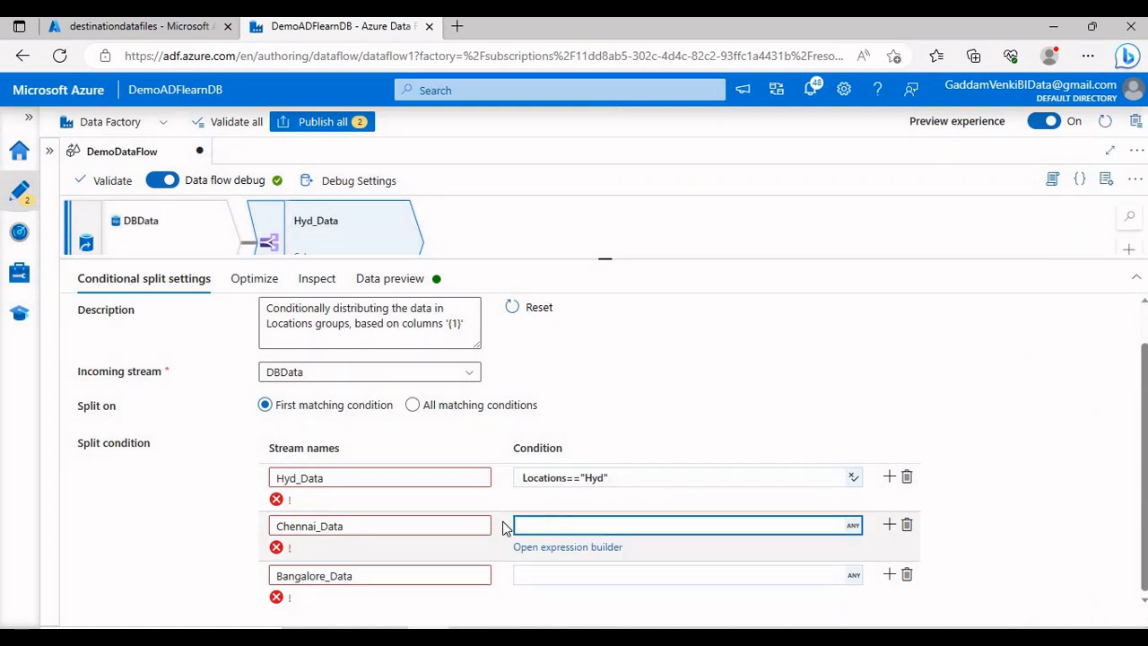
left_click(301, 478)
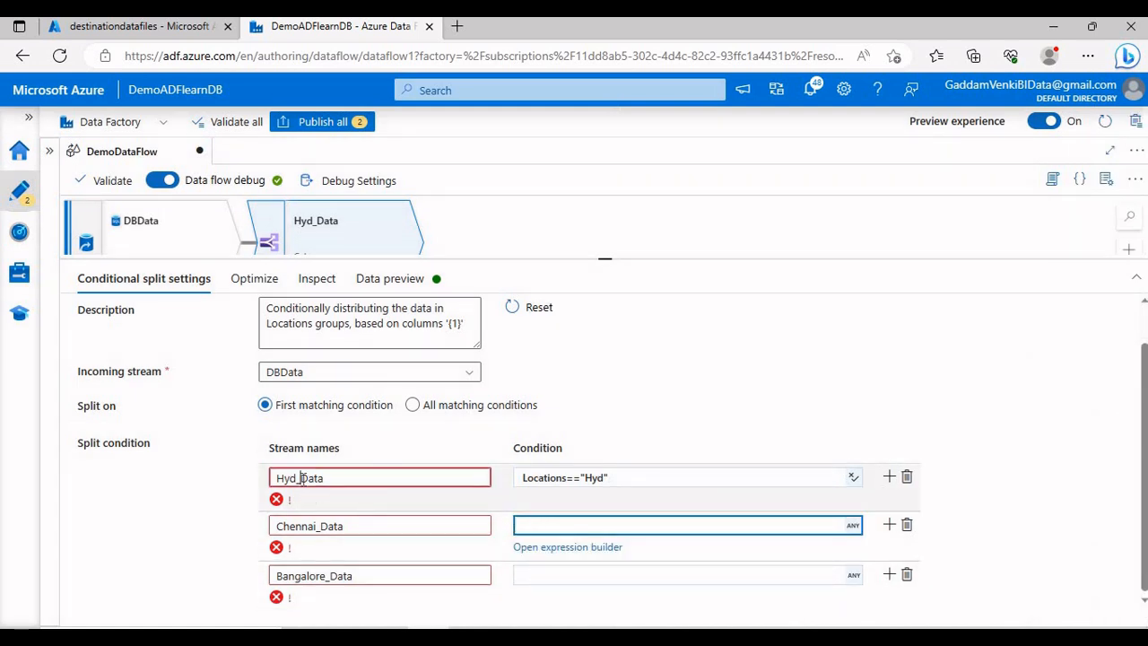
left_click(323, 527)
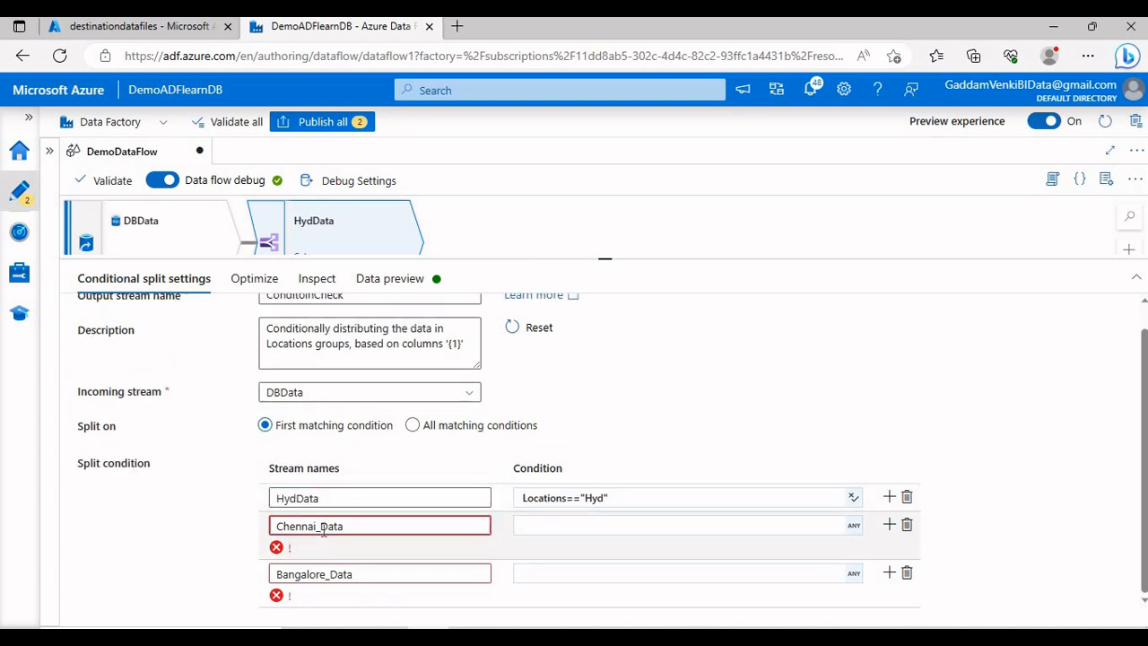
key("BackSpace")
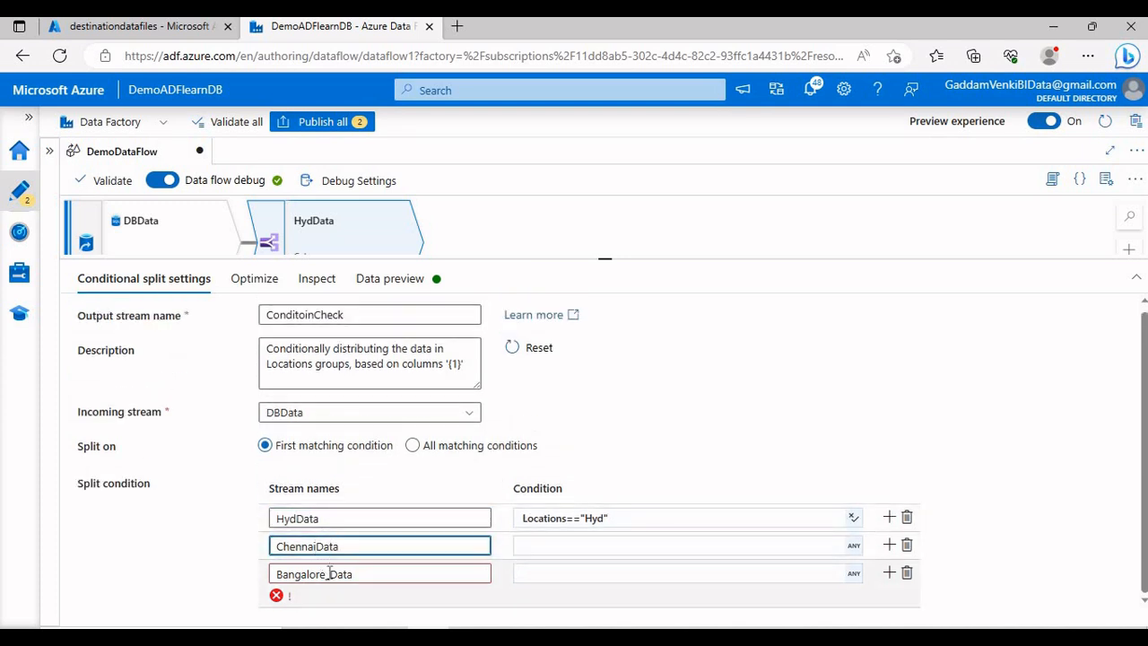
left_click(329, 572)
key("BackSpace")
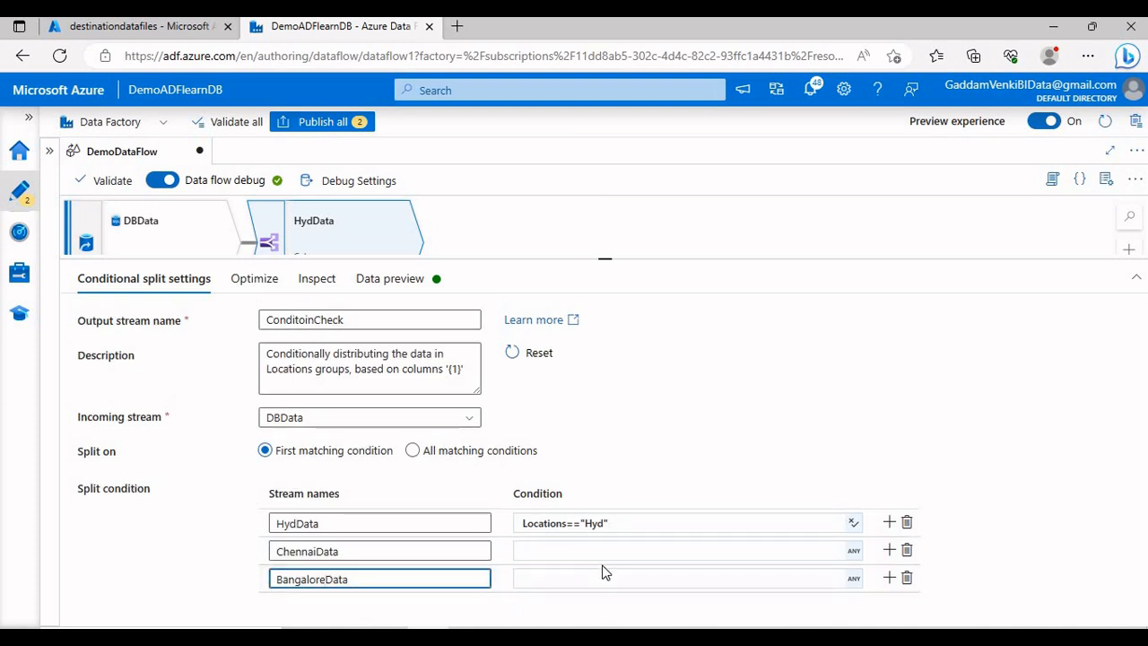
- Build the ChennaiData stream's condition in the expression builder as Locations=="Chennai", using the input schema column, and save it
left_click(604, 551)
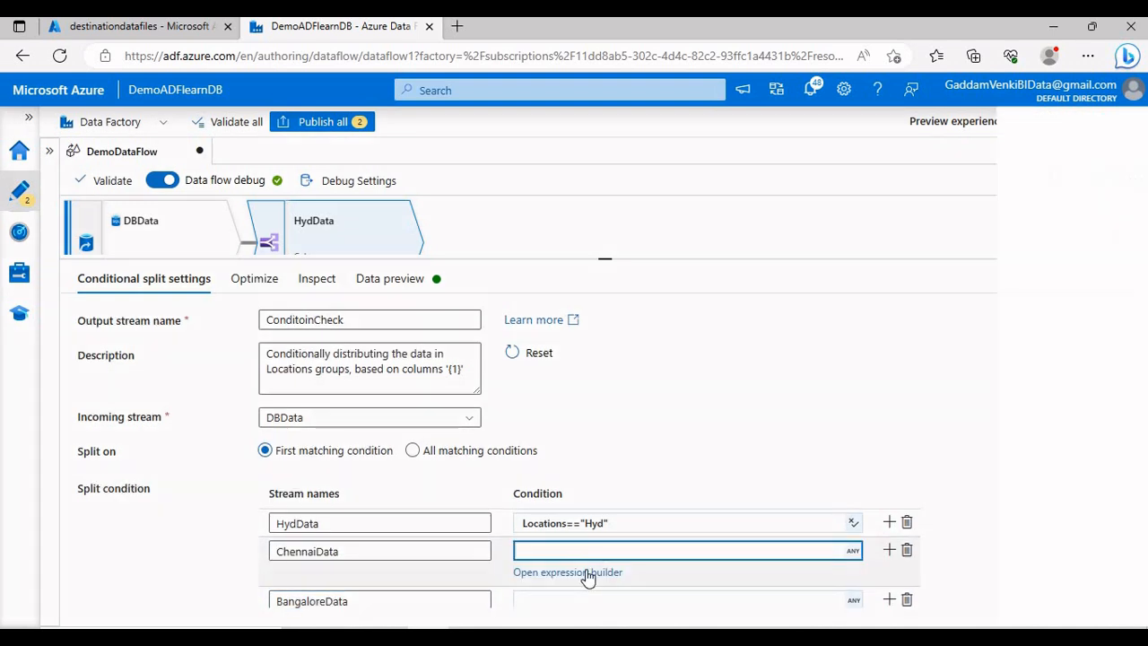
left_click(582, 572)
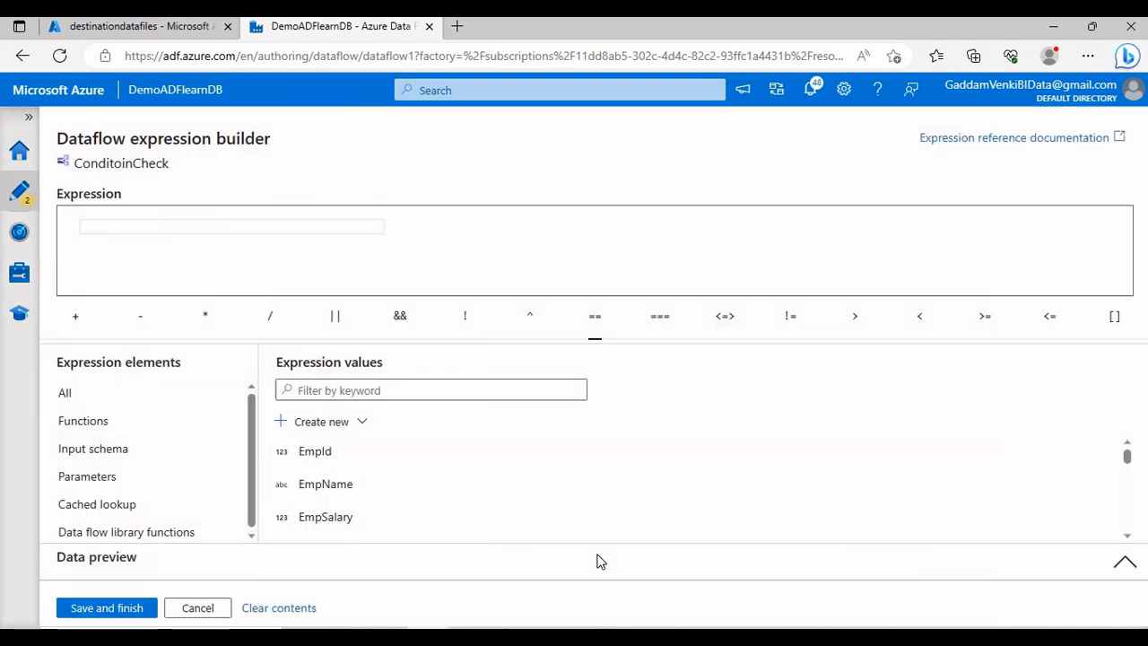
left_click(139, 453)
left_click(323, 525)
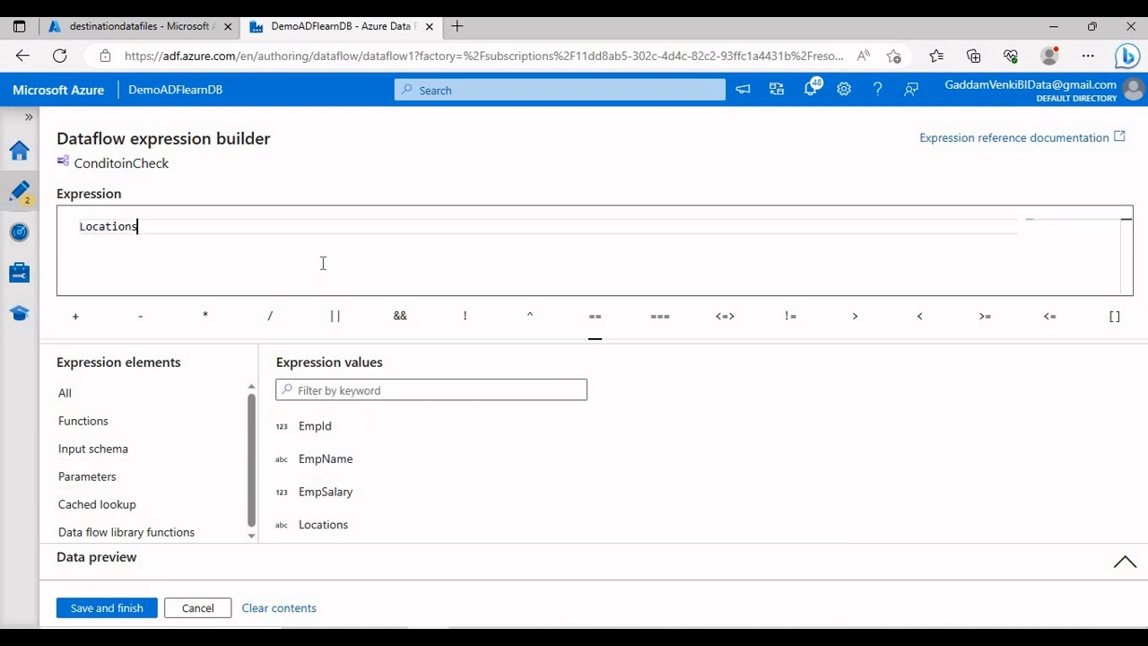
type("==\"Chennai")
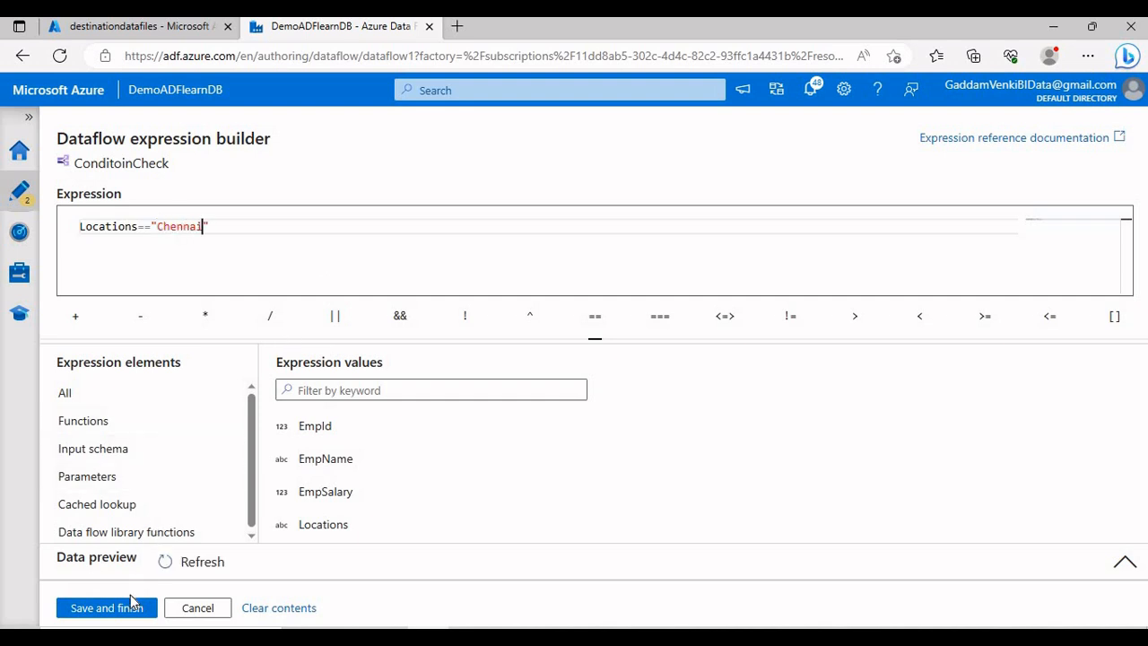
left_click(126, 608)
- Build the BangaloreData stream's condition in the expression builder as Locations=="Bangalore", using the input schema column, and save it
left_click(593, 579)
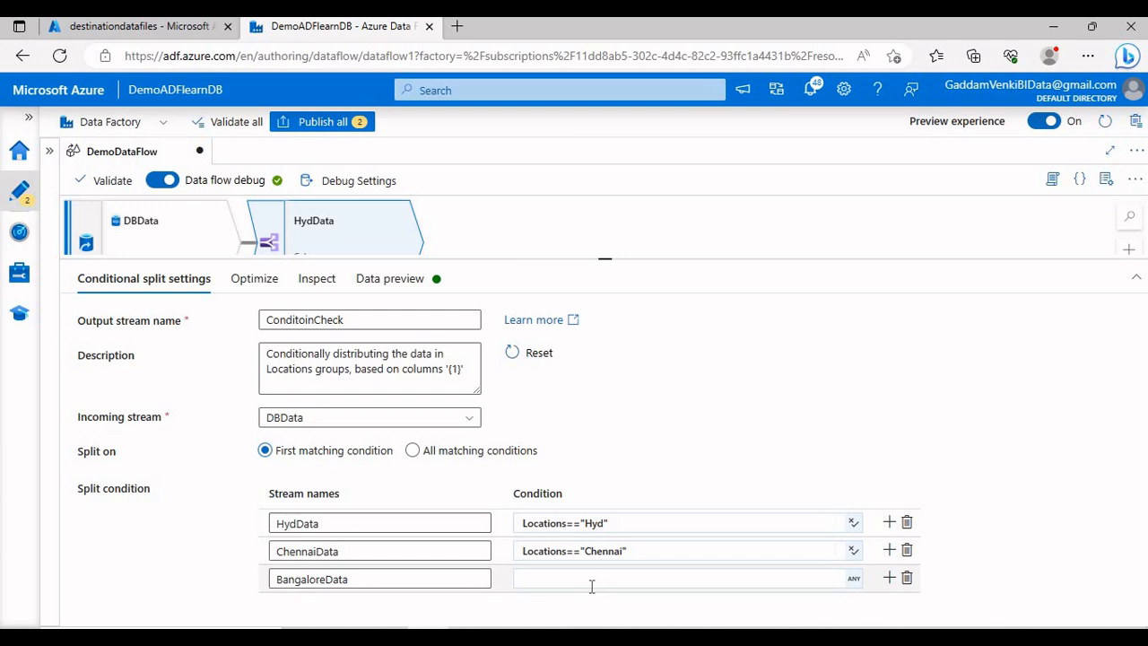
left_click(574, 600)
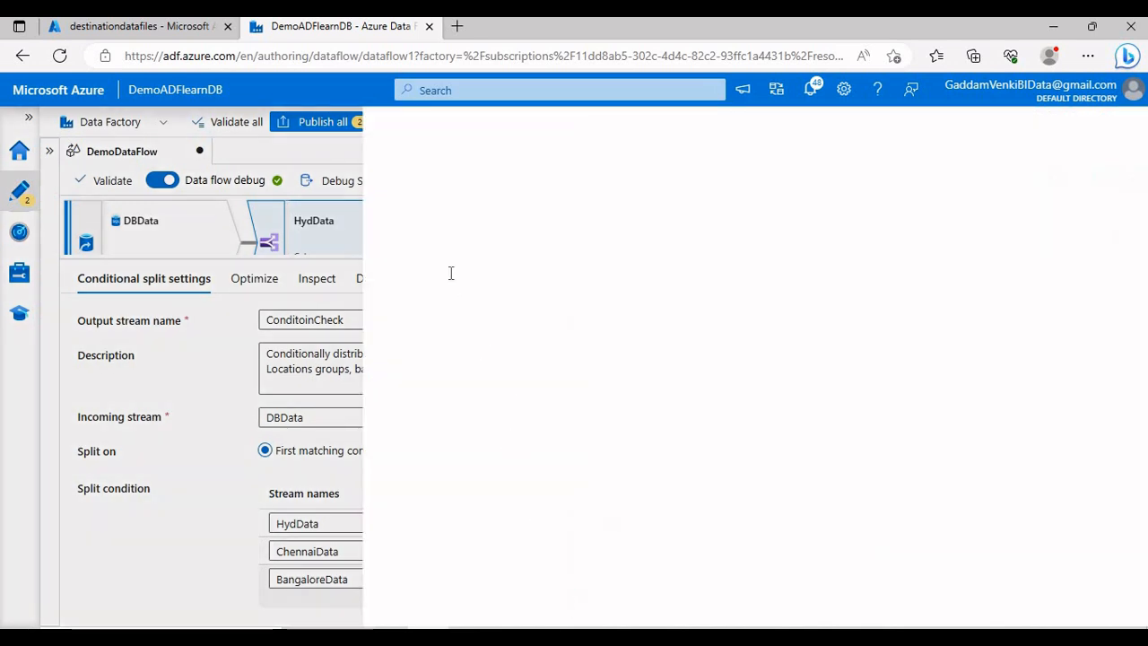
left_click(92, 450)
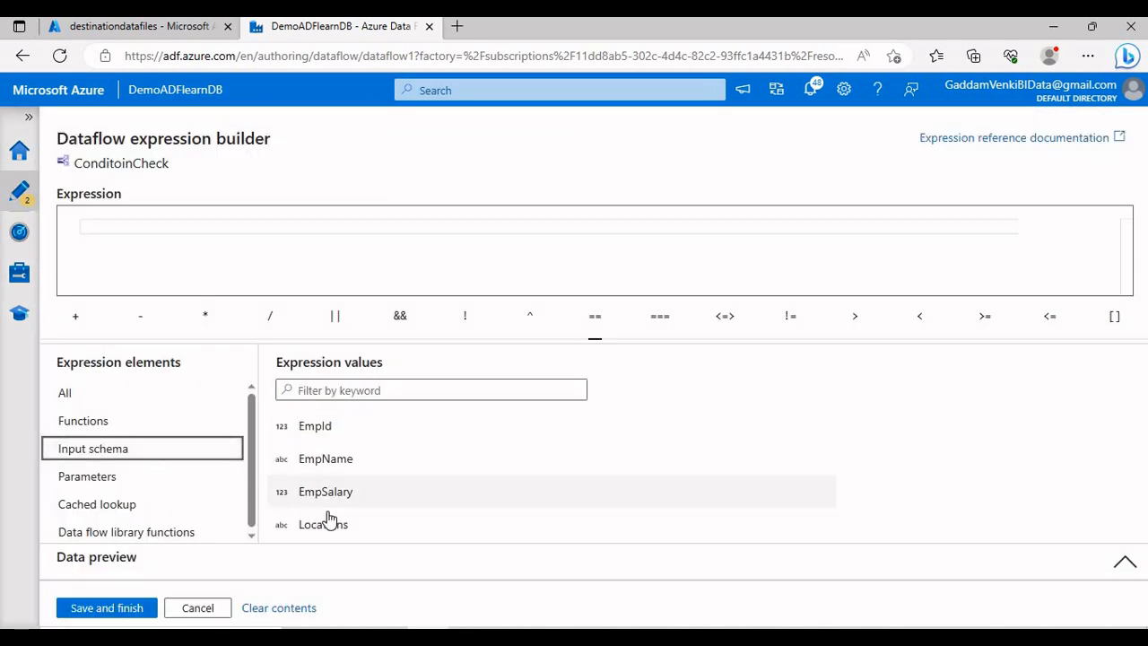
left_click(334, 526)
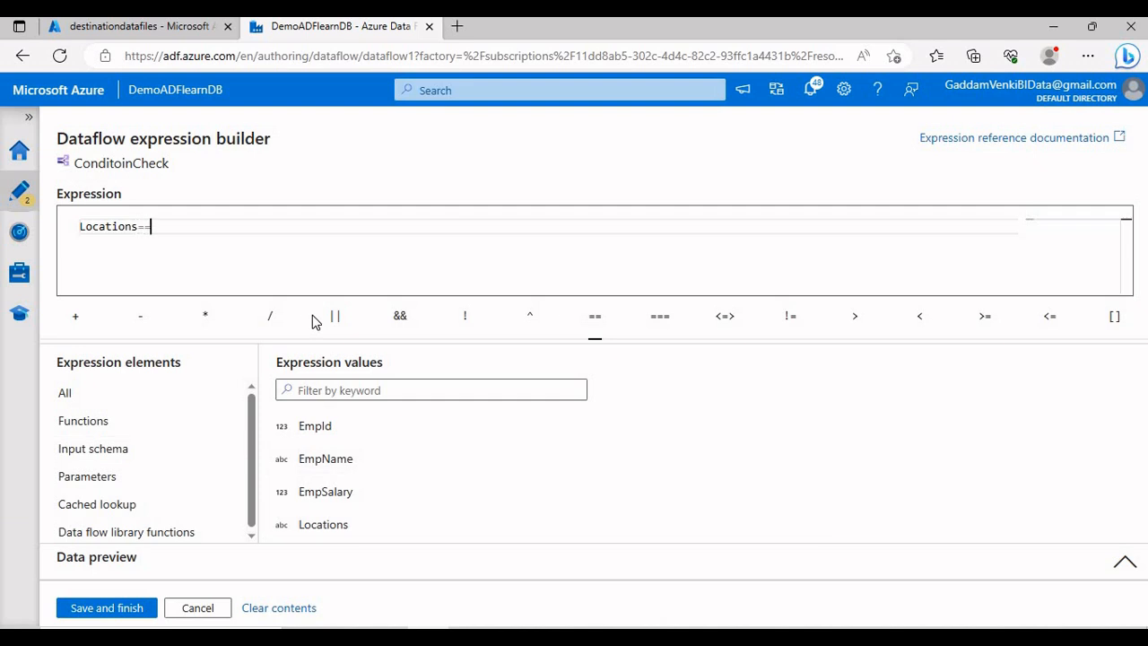
type("\"Bangaloere")
left_click(120, 608)
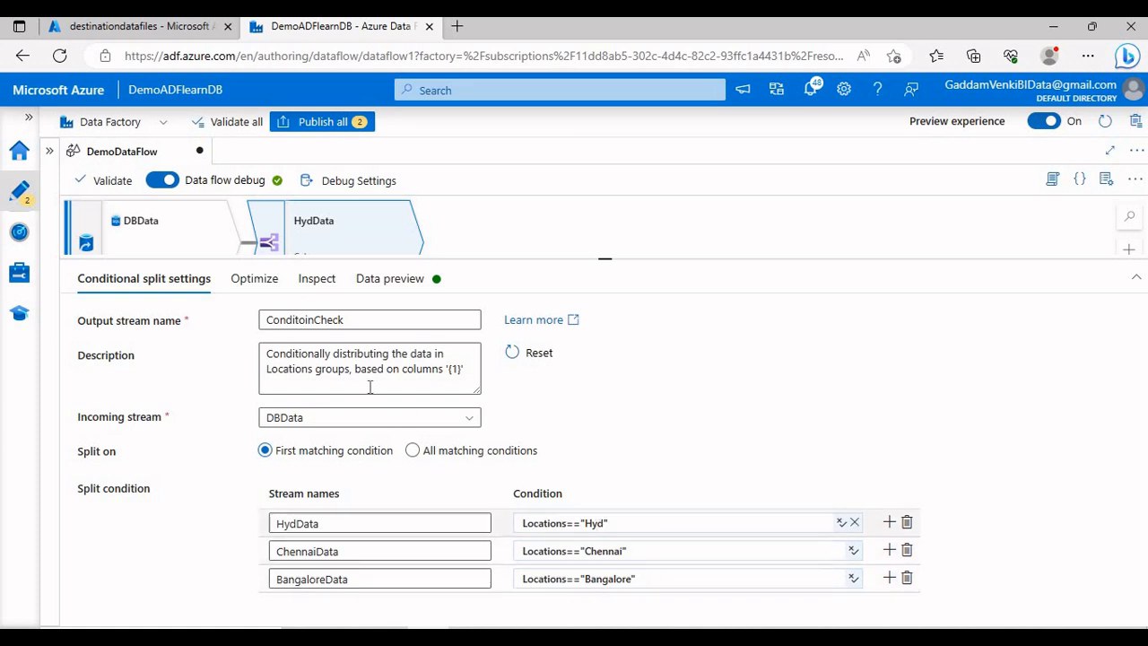
- Review the split's partitioning and column details, and load a data preview of its HydData, BangaloreData and ChennaiData output streams
left_click(251, 292)
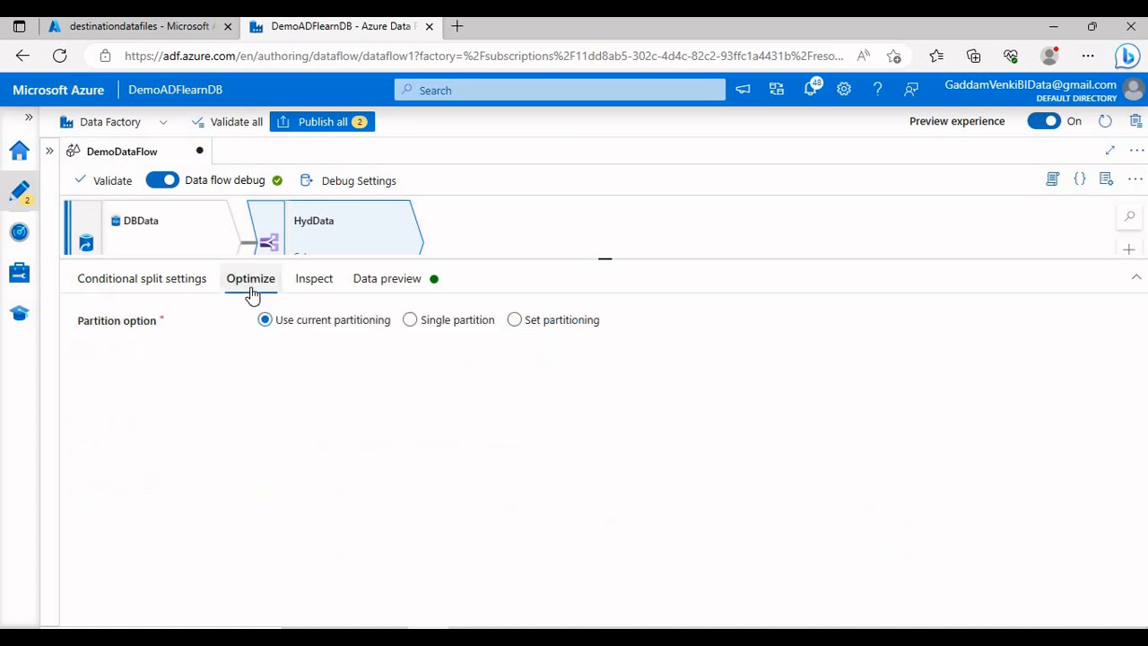
left_click(314, 285)
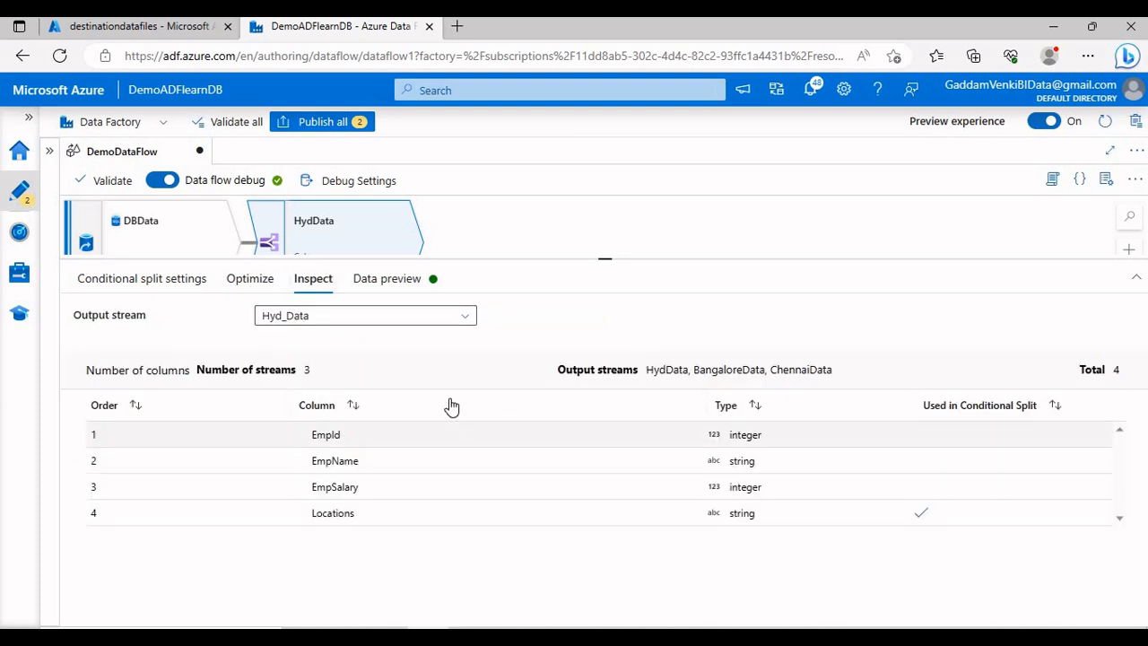
left_click(400, 285)
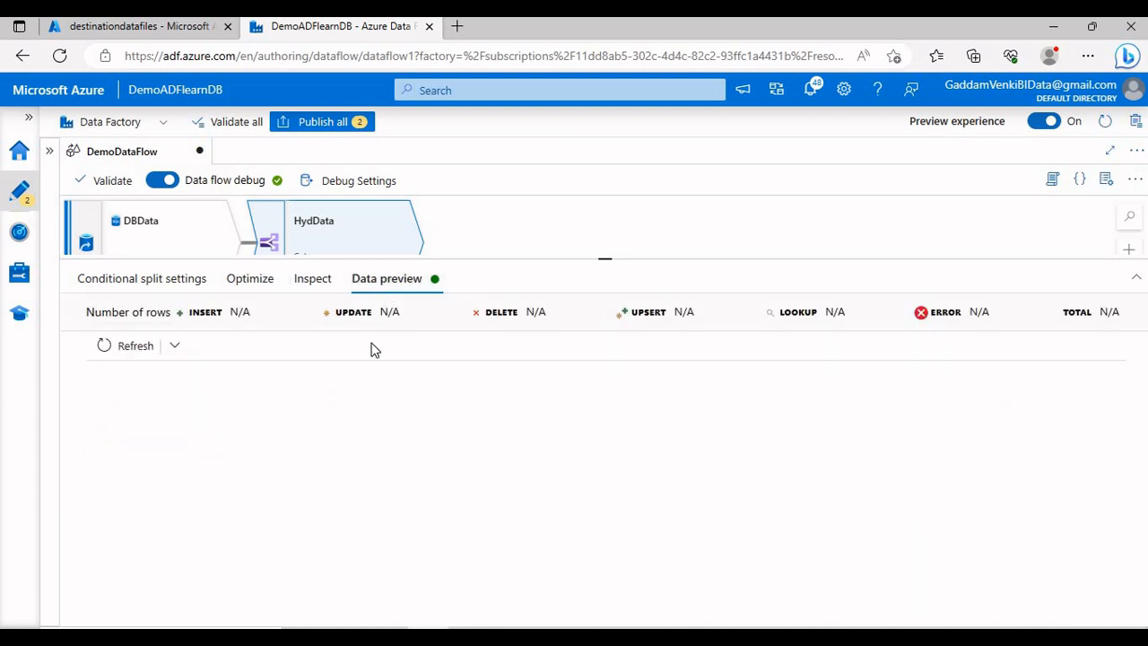
left_click(136, 352)
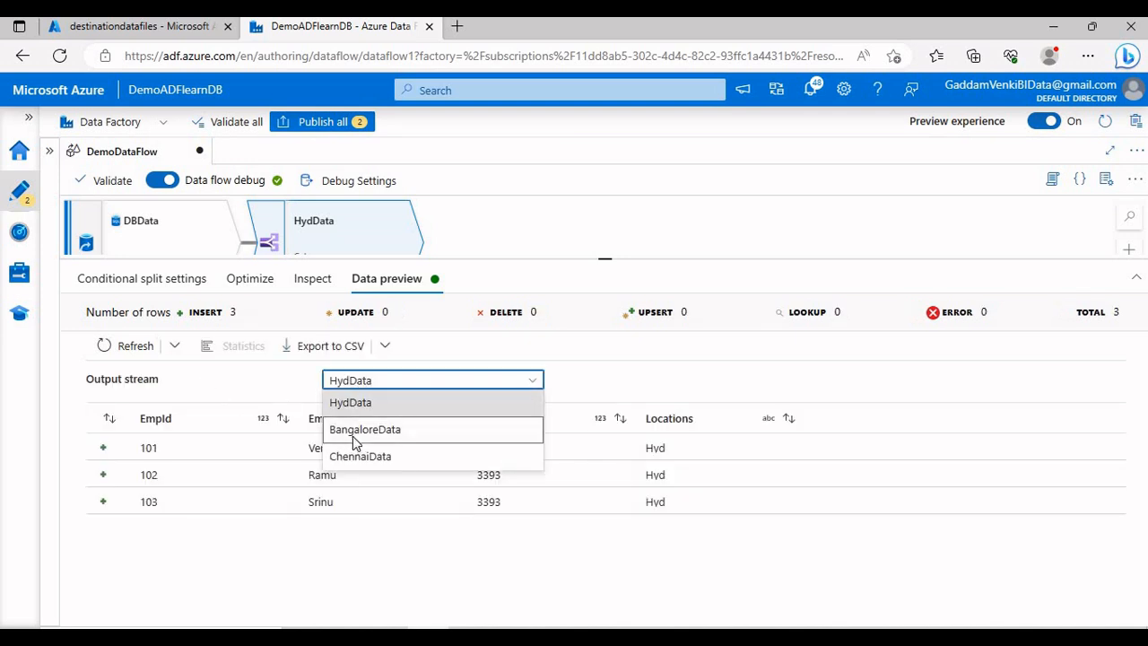
left_click(354, 436)
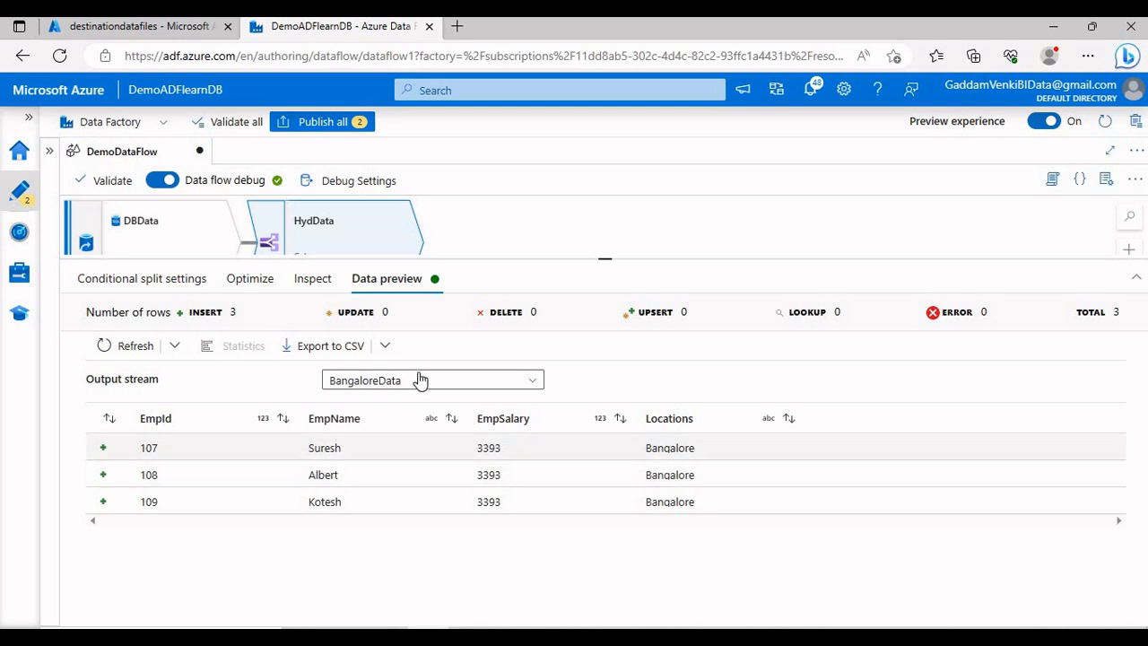
left_click(371, 384)
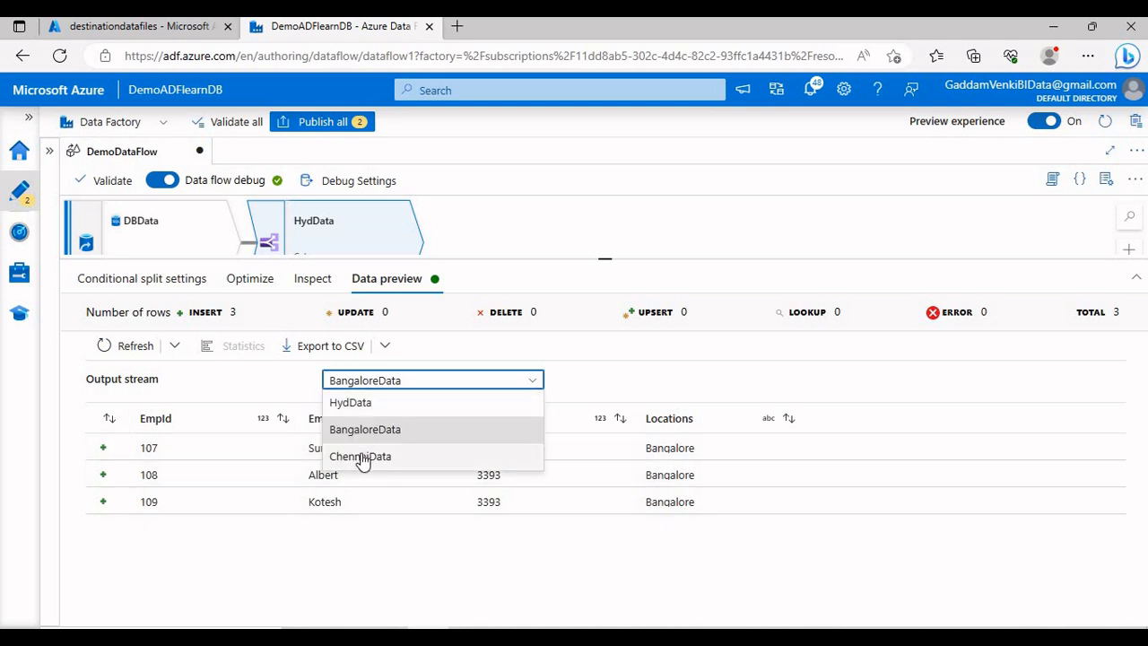
left_click(363, 458)
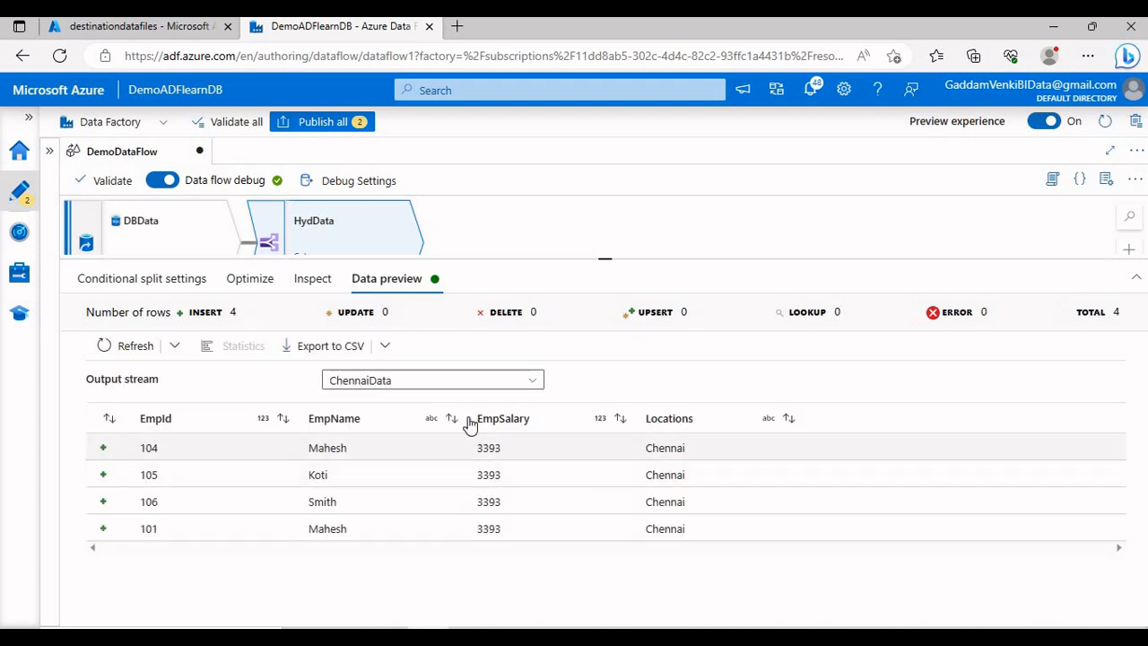
- Add a sink after the HydData stream and name its output stream HydDataSet
left_click_drag(495, 257, 507, 525)
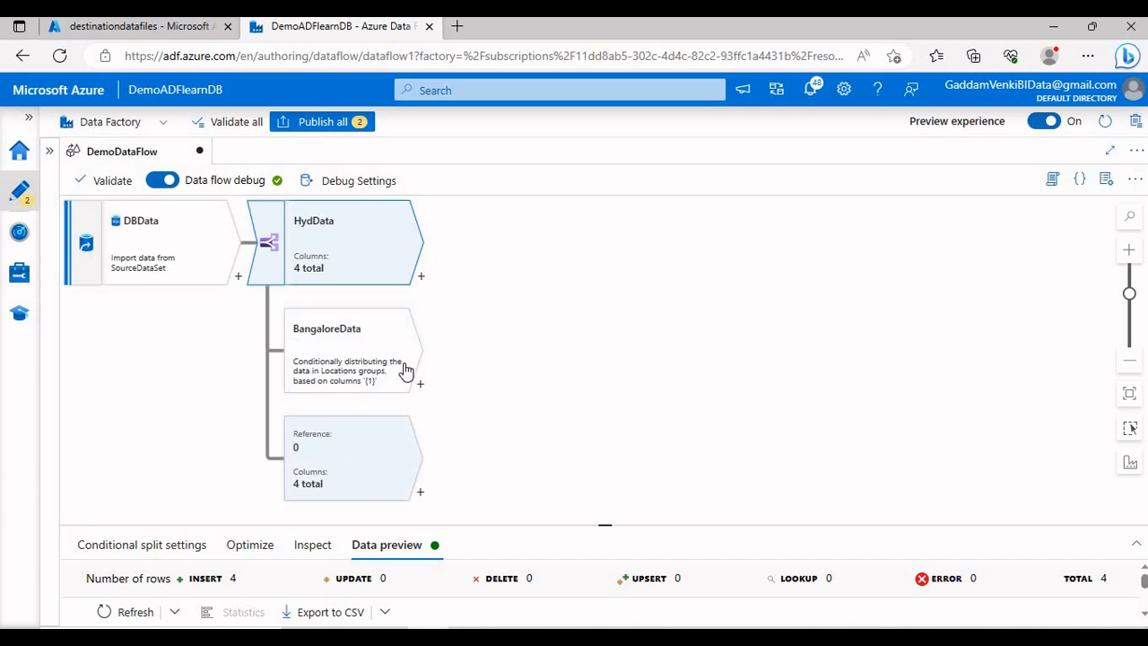
left_click(420, 279)
scroll(474, 394, "down", 10)
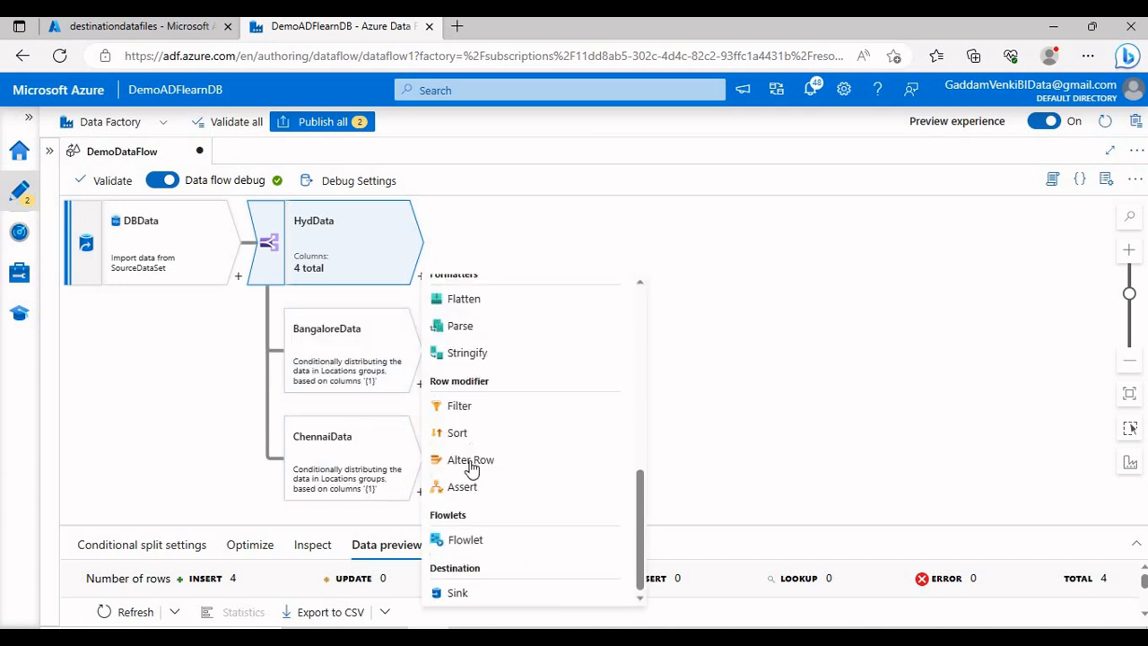
left_click(459, 595)
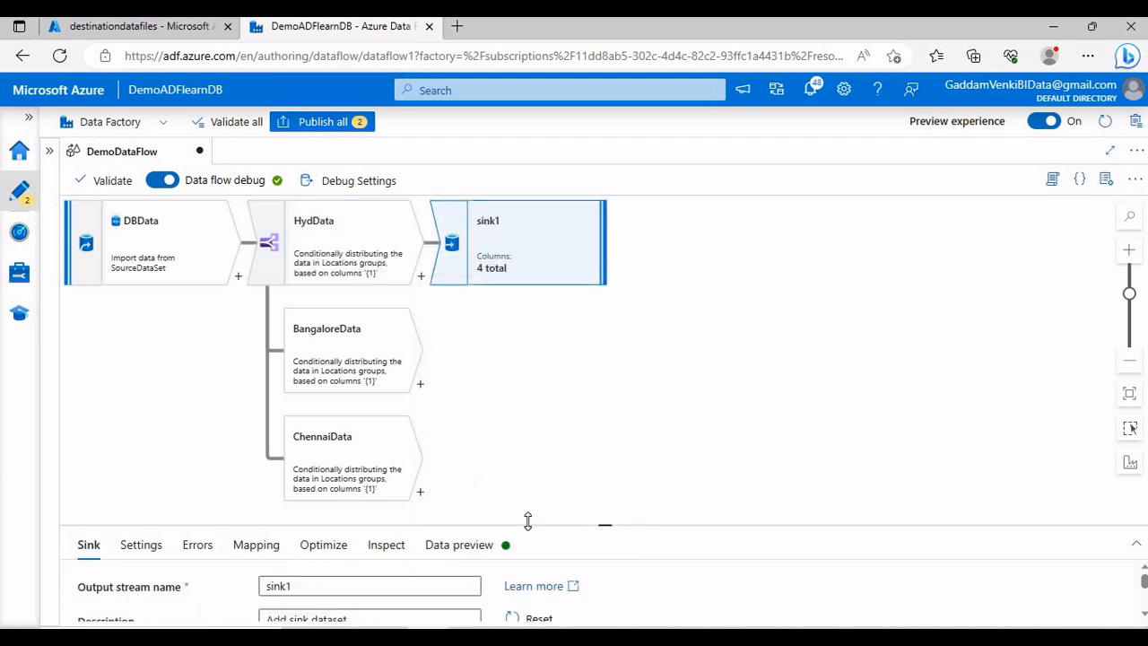
left_click_drag(535, 526, 530, 355)
double_click(384, 417)
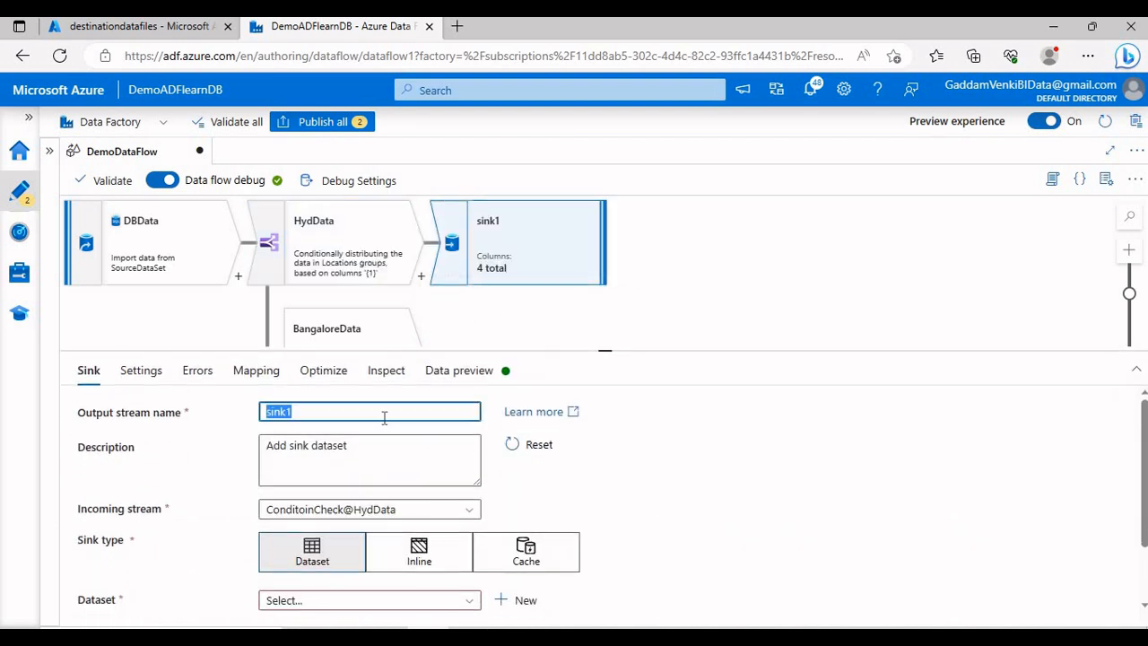
type("HydDataSet")
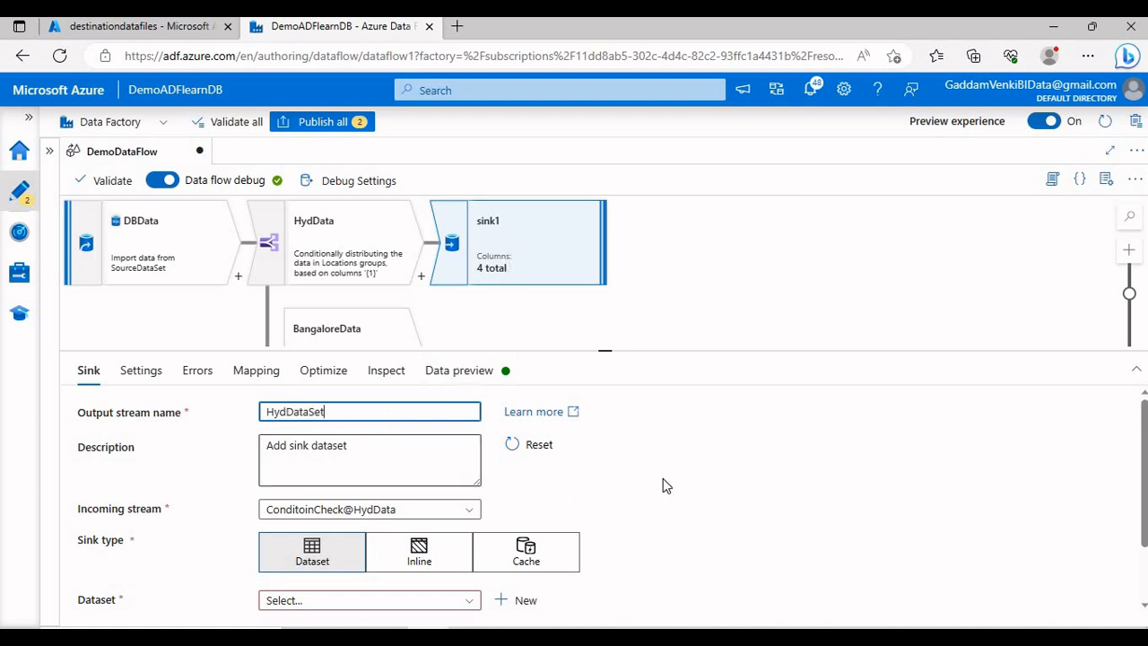
- Start a new dataset for the HydDataSet sink, with Azure SQL Database as the data store
scroll(641, 430, "down", 1)
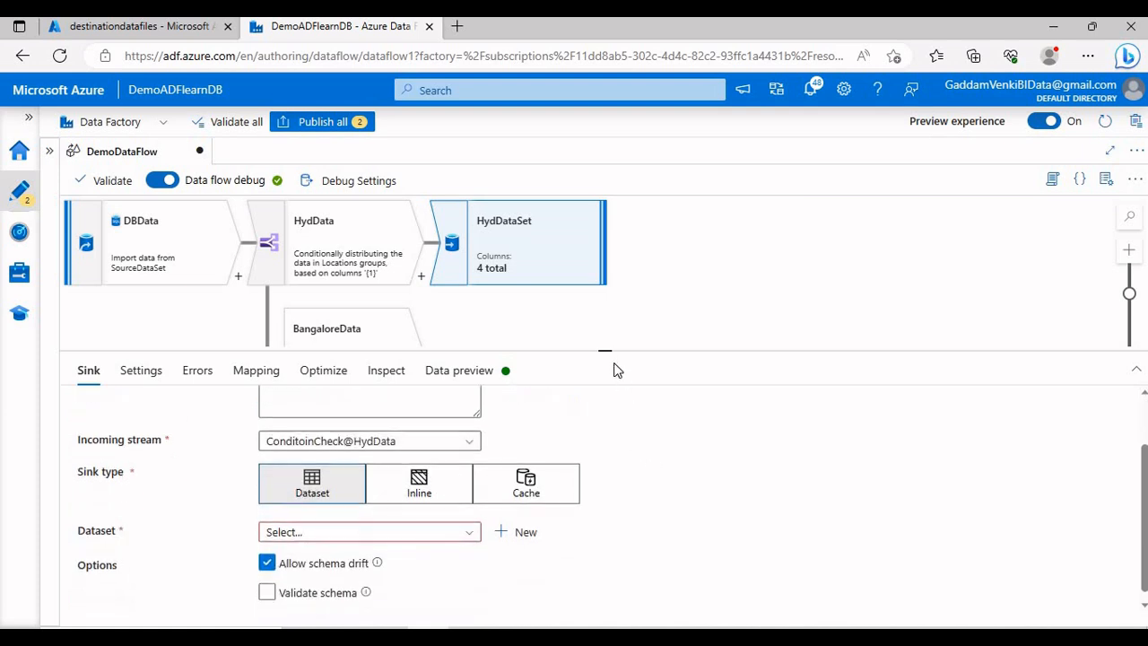
left_click_drag(607, 347, 607, 313)
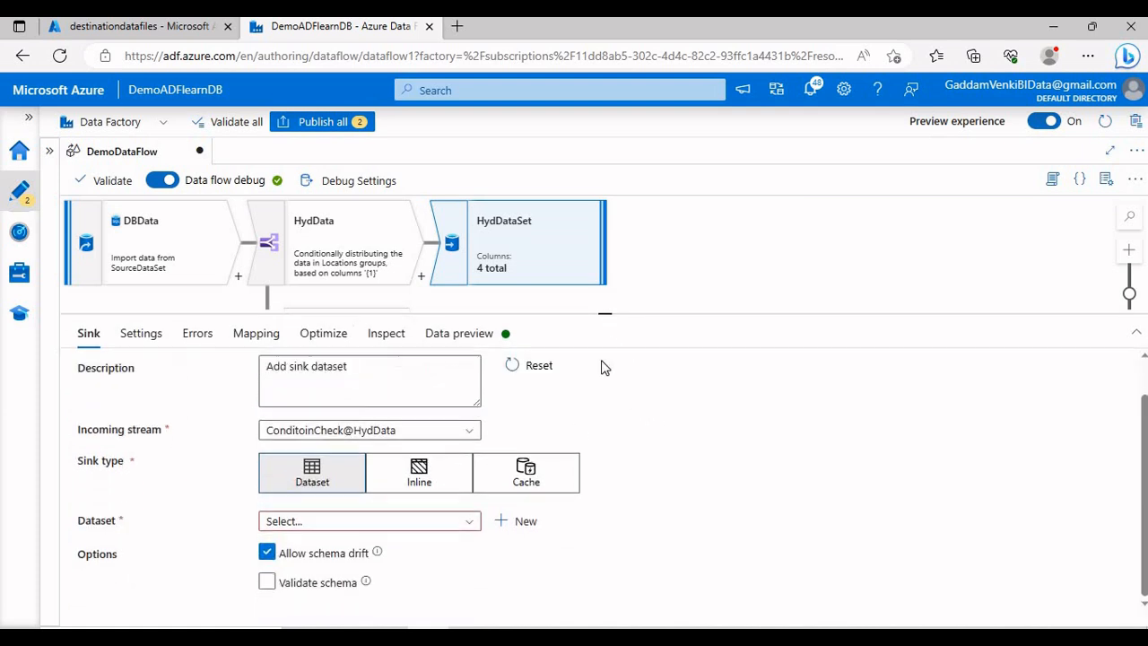
left_click(522, 532)
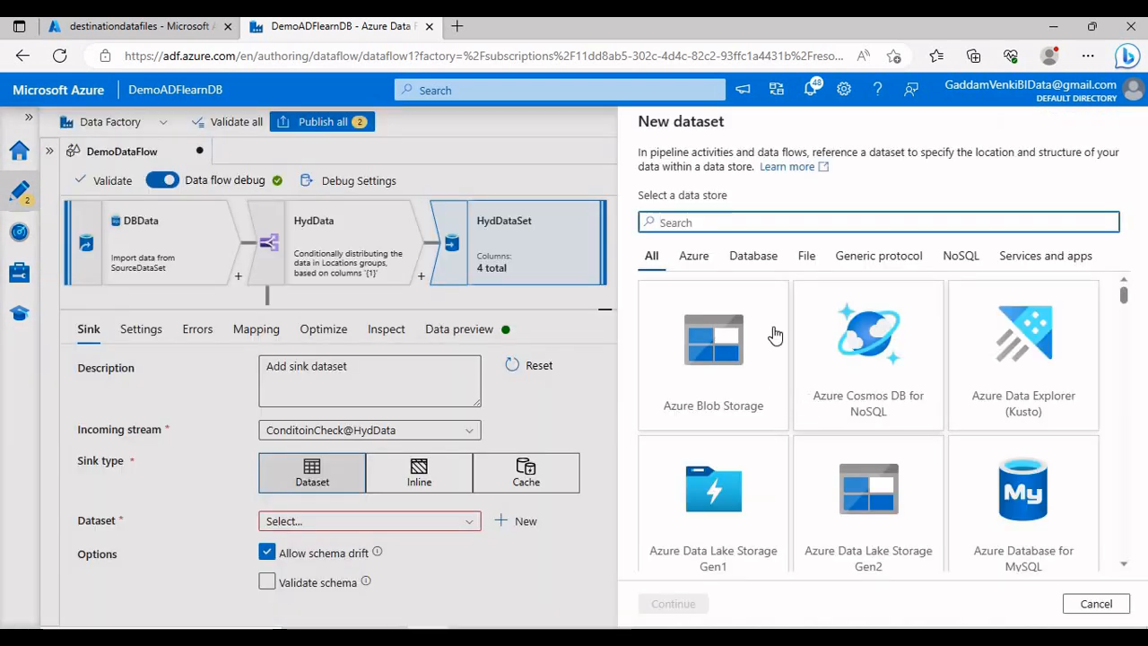
type("SQL")
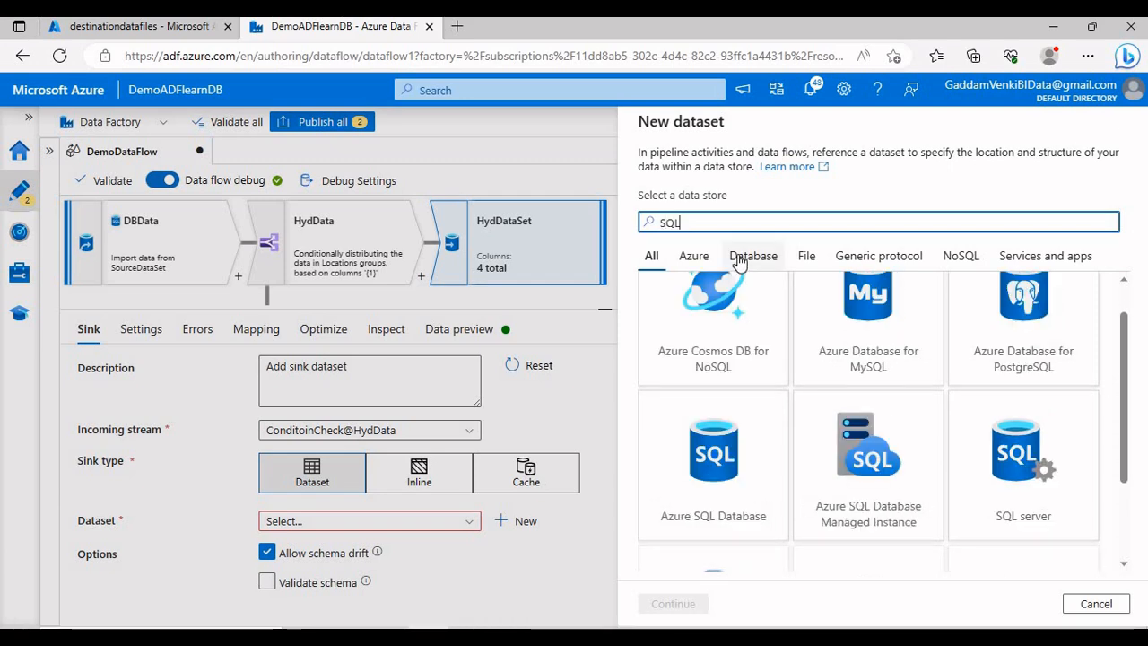
left_click(692, 434)
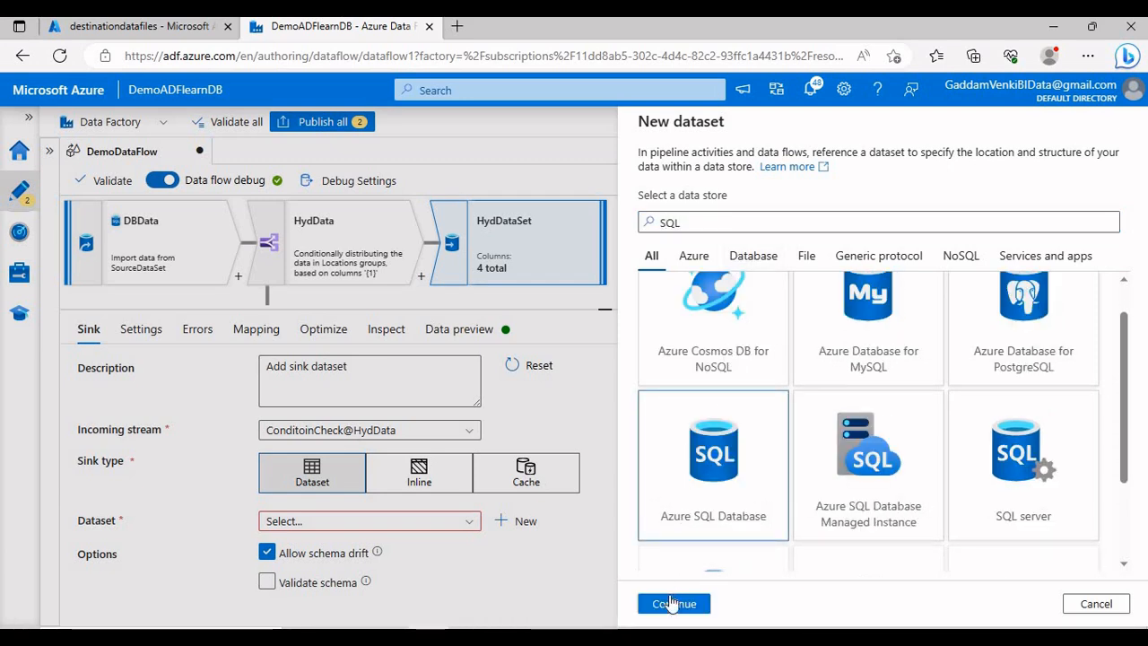
left_click(672, 604)
- Name the new sink dataset HydDataSet and set its linked service to AzureSqlDatabase
double_click(749, 168)
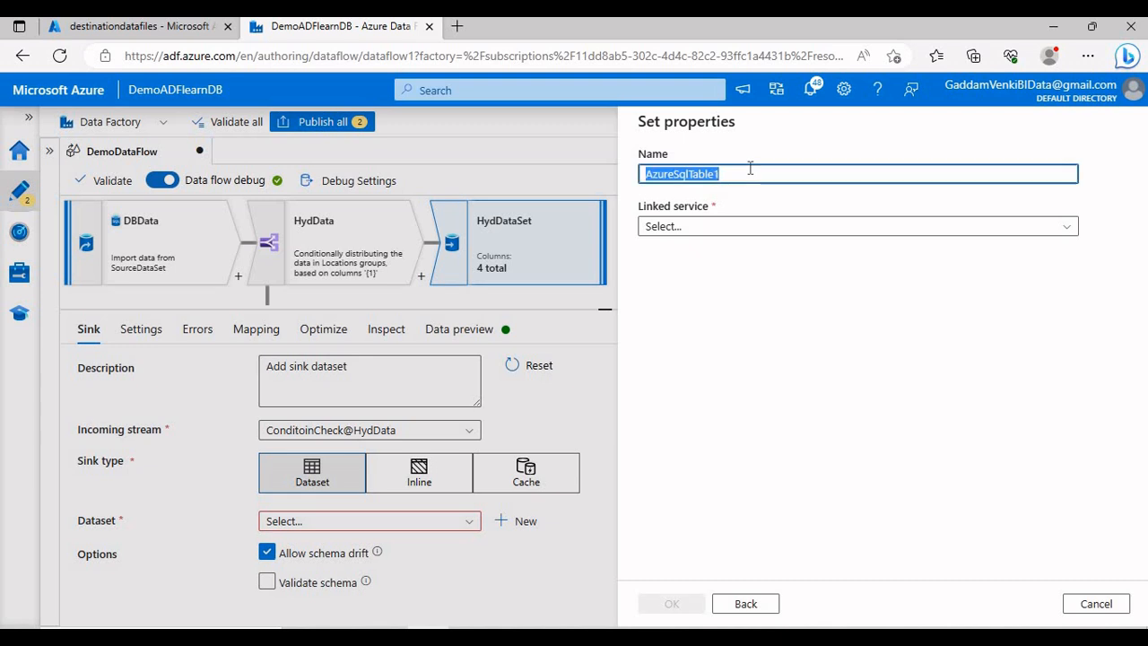
type("HydDat")
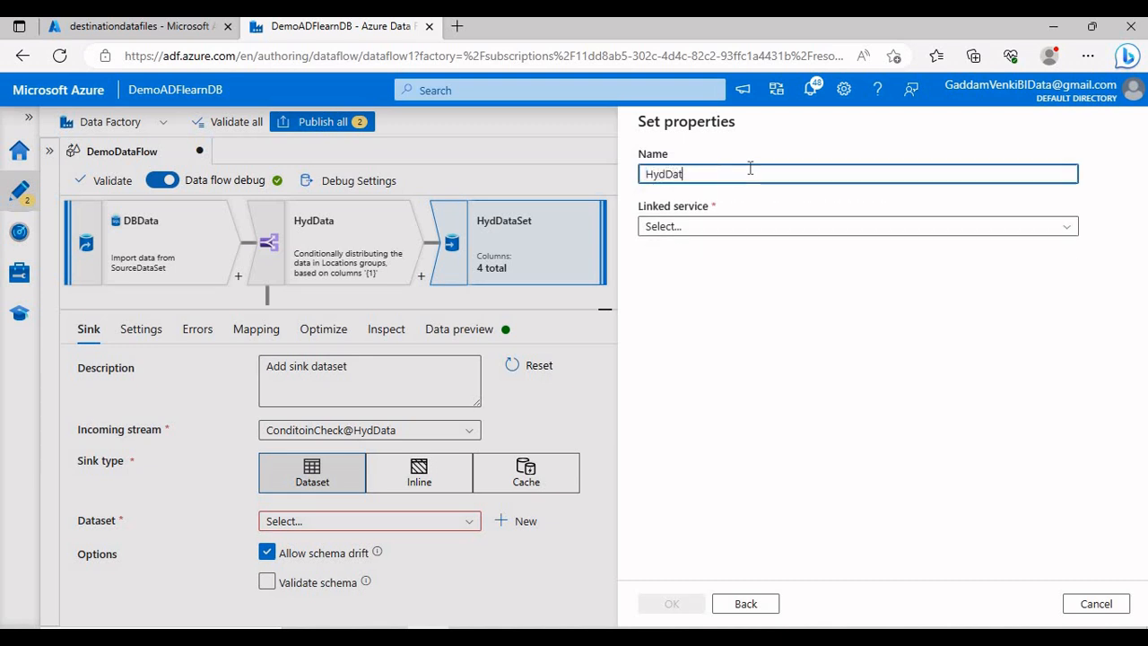
type("aSet")
left_click(713, 229)
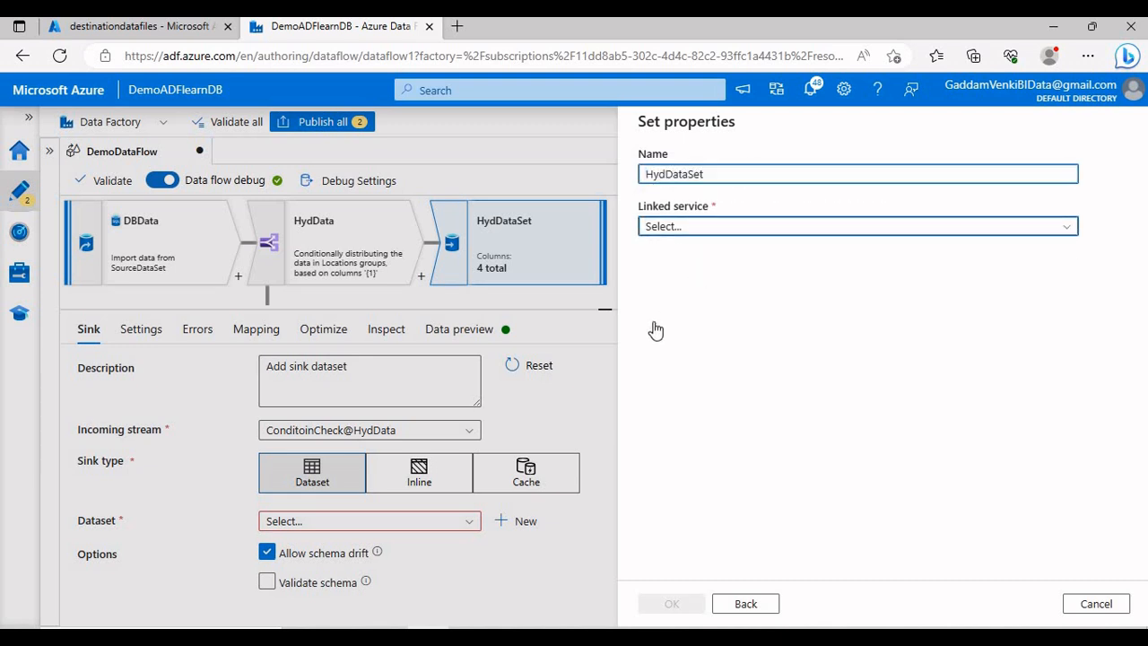
left_click(660, 337)
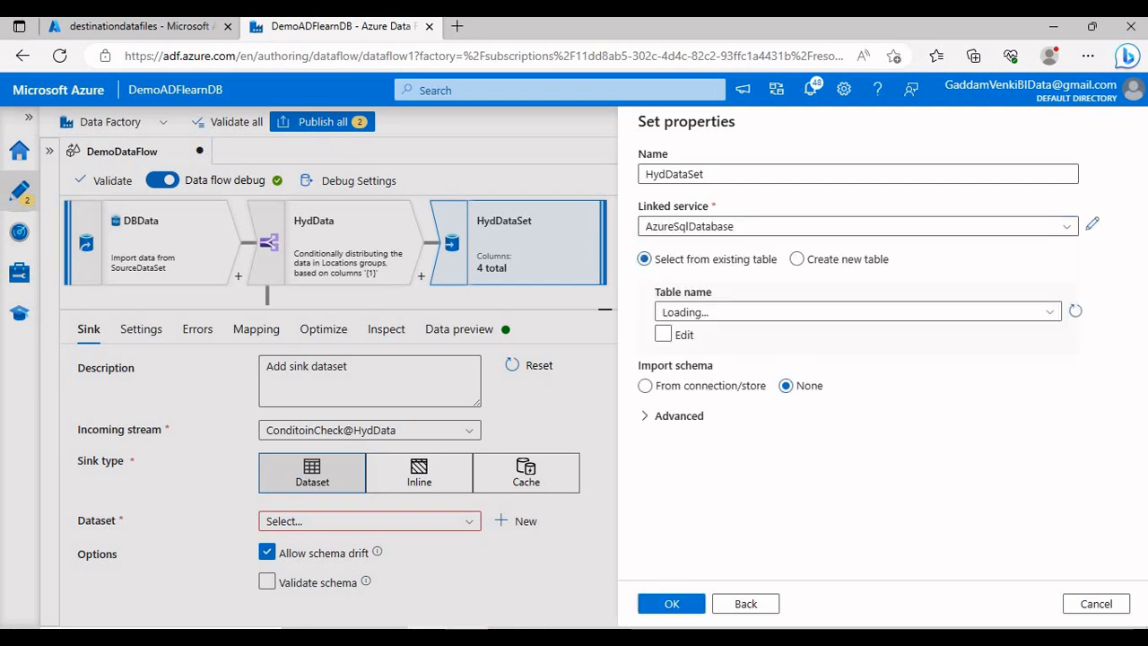
- Switch to SQL Server Management Studio, add the query SELECT * FROM Hyd_Tbl below the LocationData query, and select its table name
key("alt+Tab")
left_click(427, 208)
key("Return")
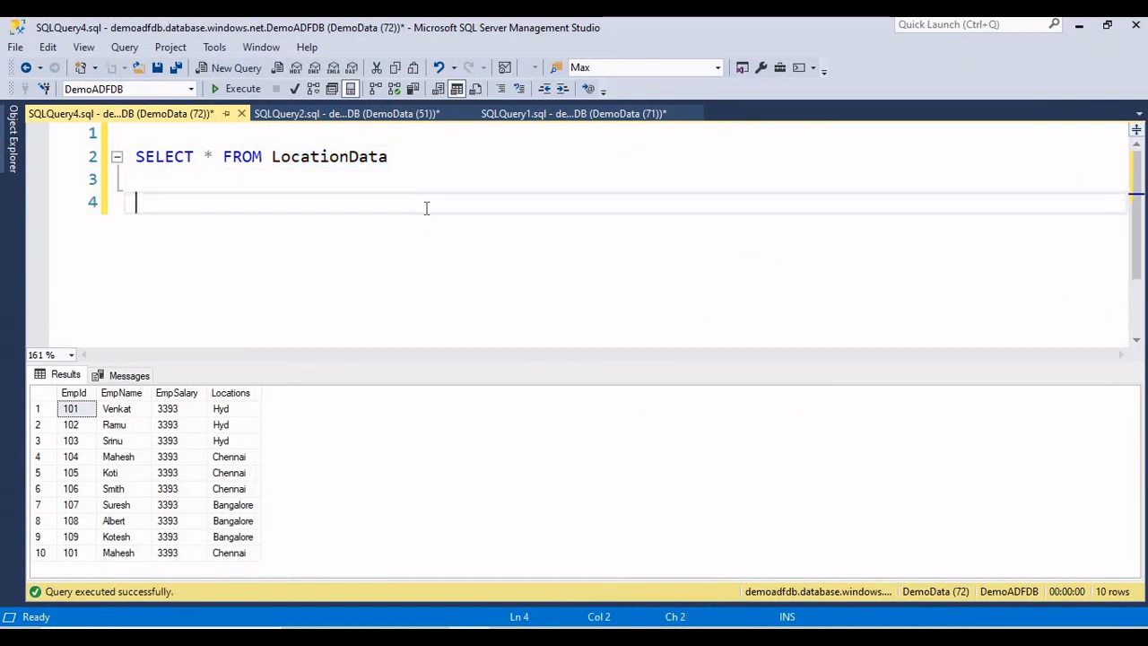
type("SS")
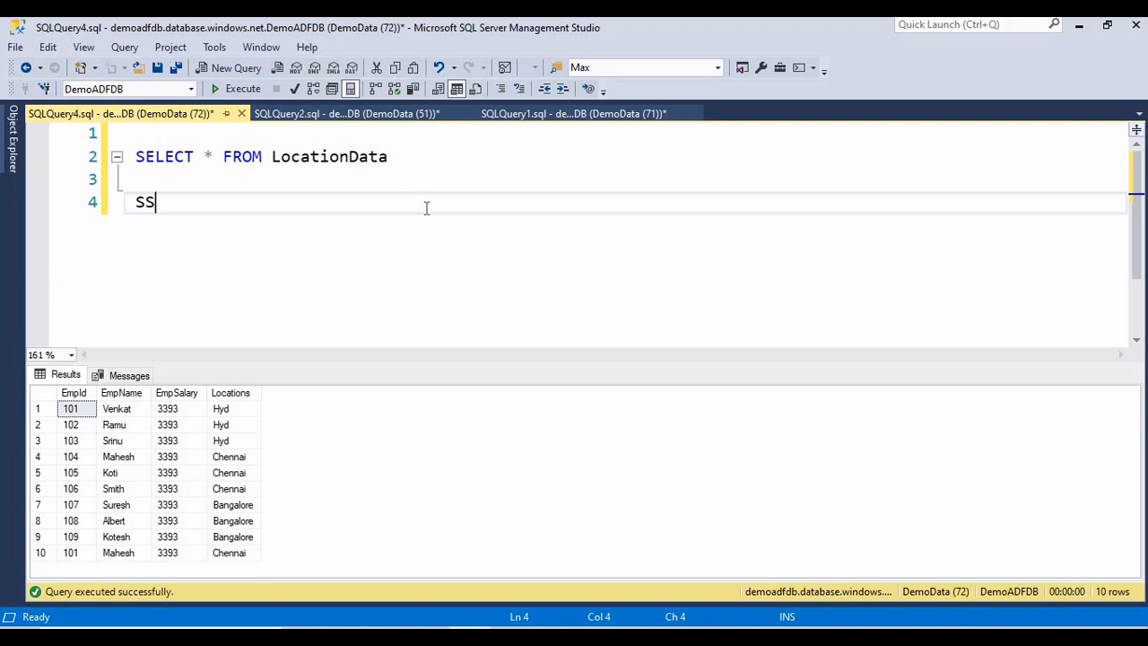
type("ELECT * FROM ")
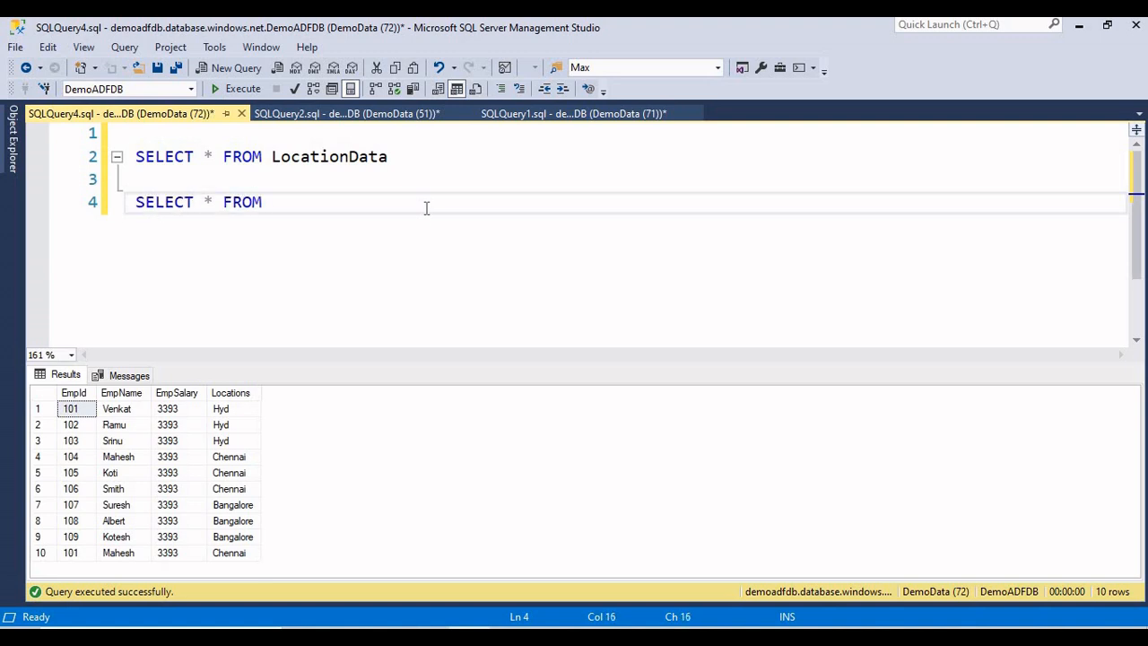
type("Hyd")
key("Down")
key("Return")
double_click(295, 203)
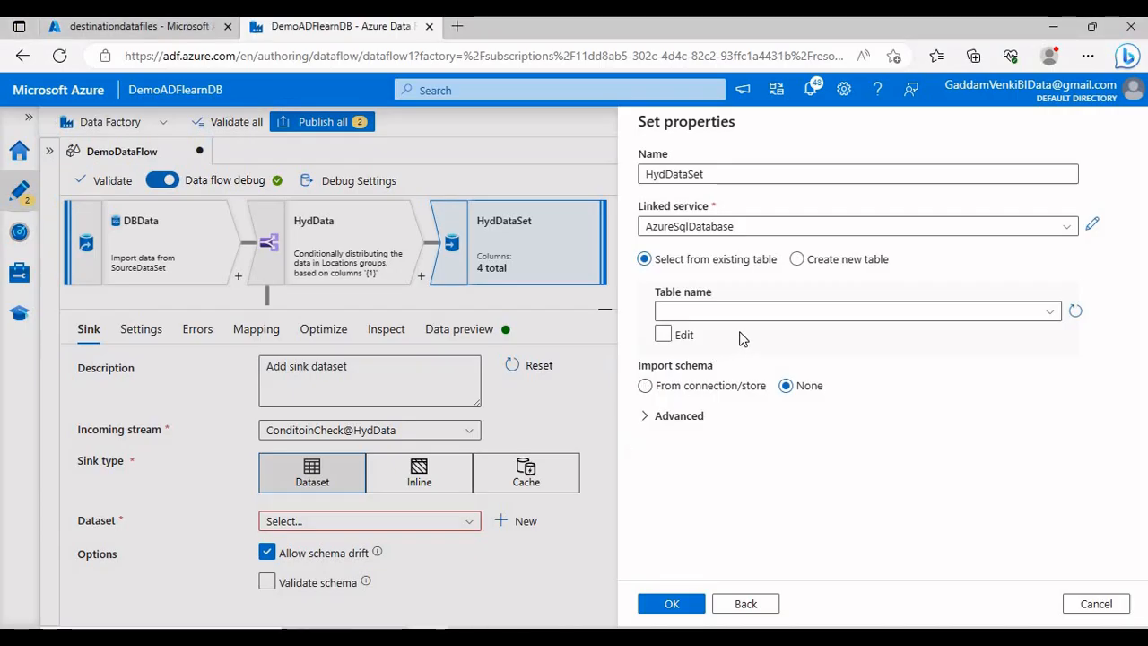
left_click(663, 333)
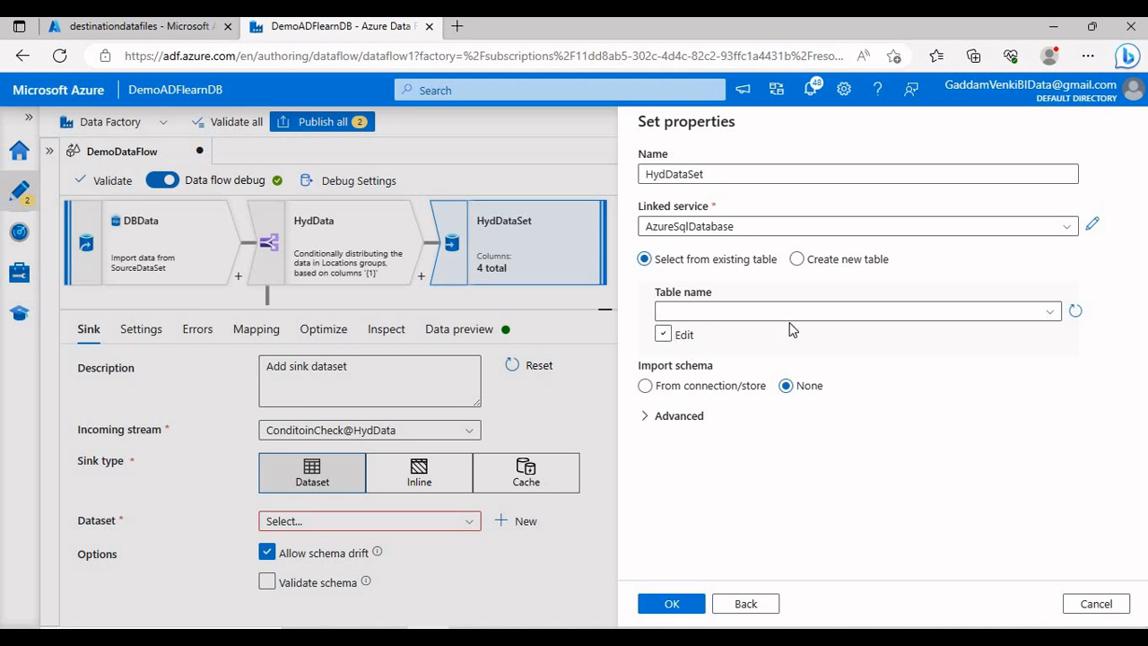
left_click(801, 260)
left_click(905, 312)
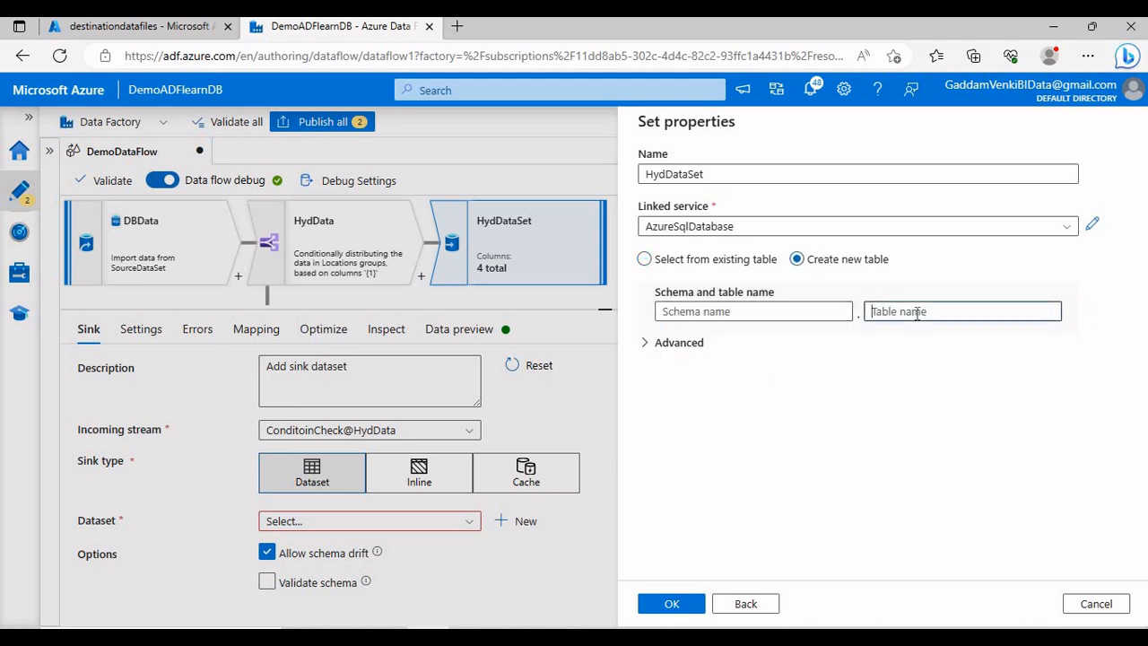
left_click(697, 259)
left_click(871, 312)
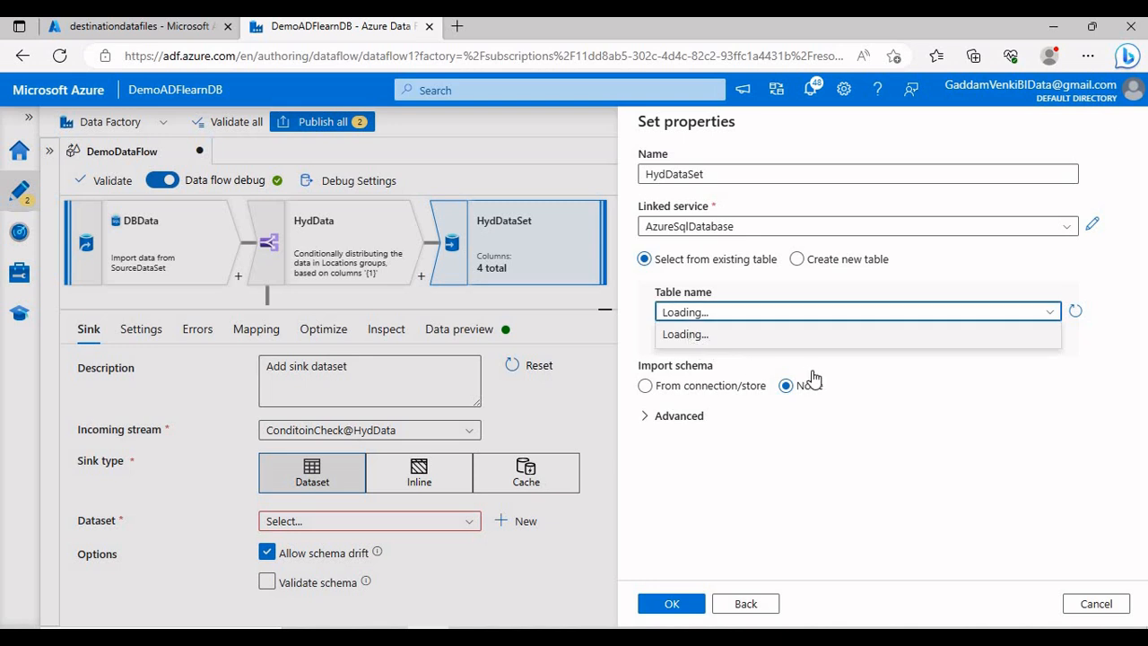
- Enter Hyd_Tbl manually as the HydDataSet table, import the schema from the connection/store, and create the dataset
left_click(668, 337)
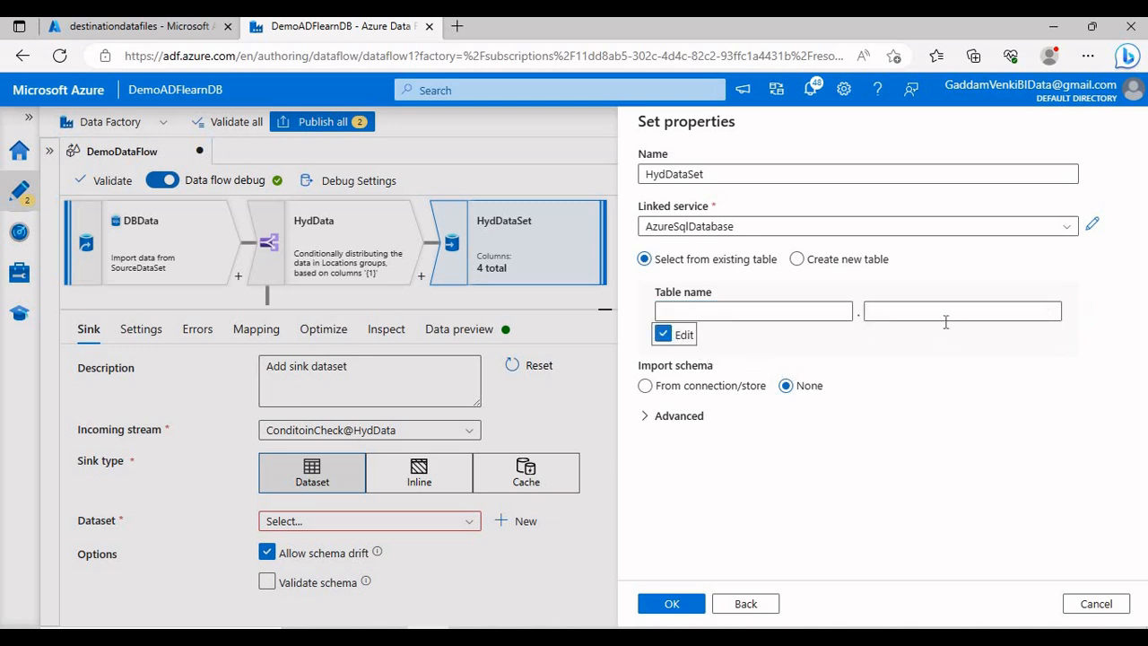
left_click(948, 314)
type("Hyd_Tbl")
left_click(840, 439)
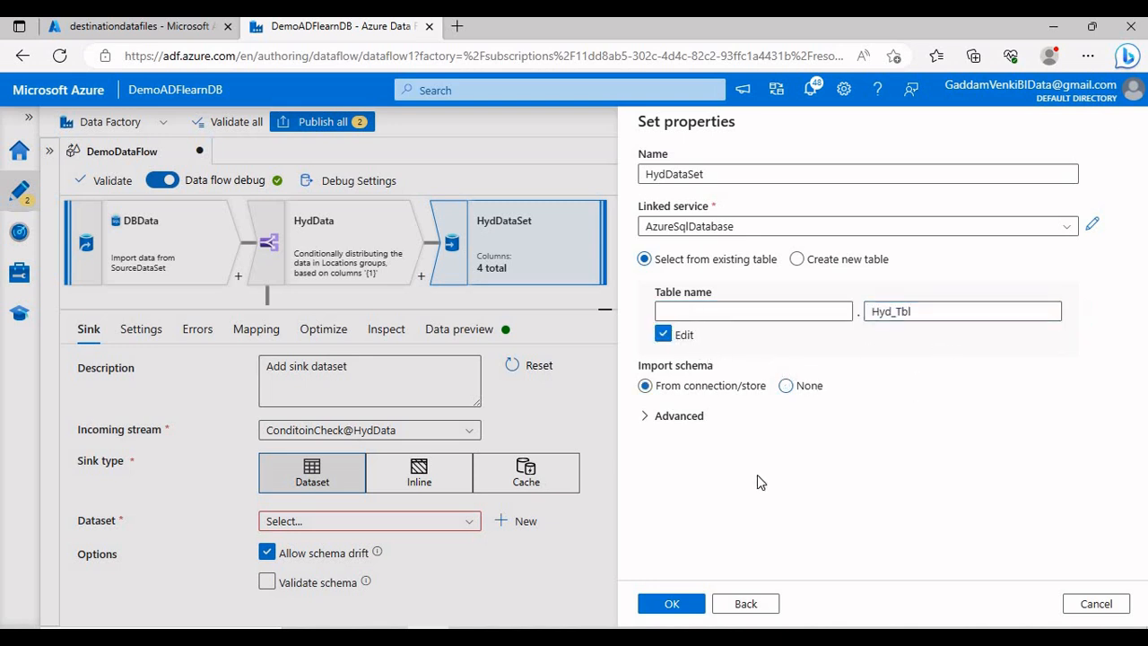
left_click(664, 604)
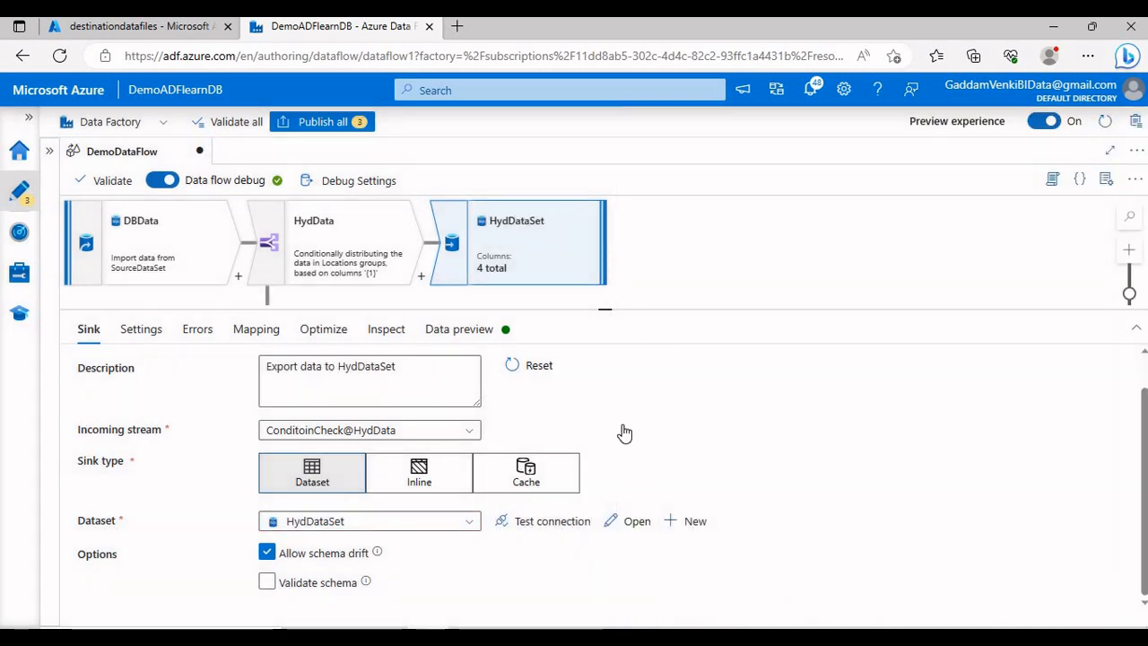
- Add a sink after the BangaloreData stream and name its output stream Bangalore
left_click_drag(598, 308, 604, 440)
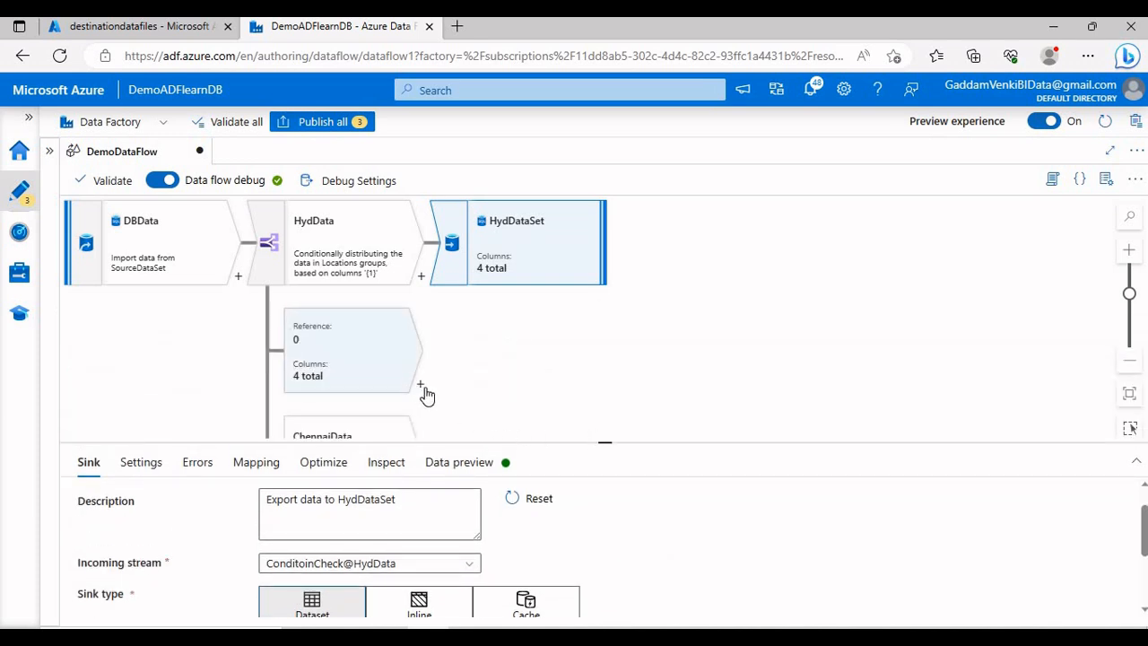
left_click(421, 385)
scroll(502, 376, "down", 10)
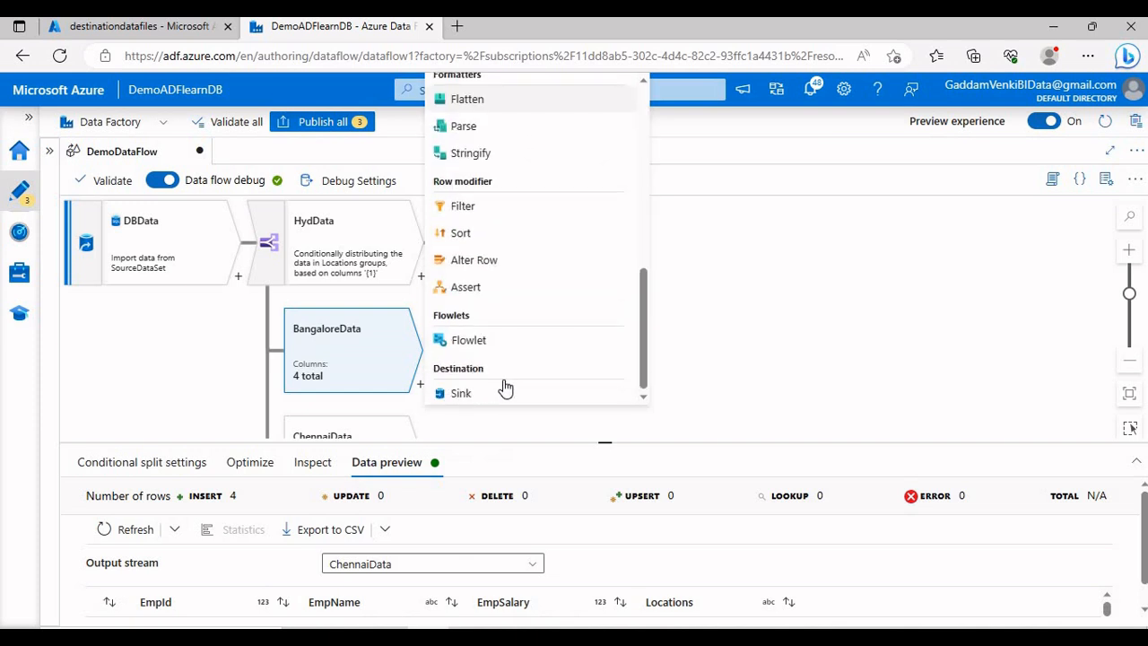
left_click(460, 392)
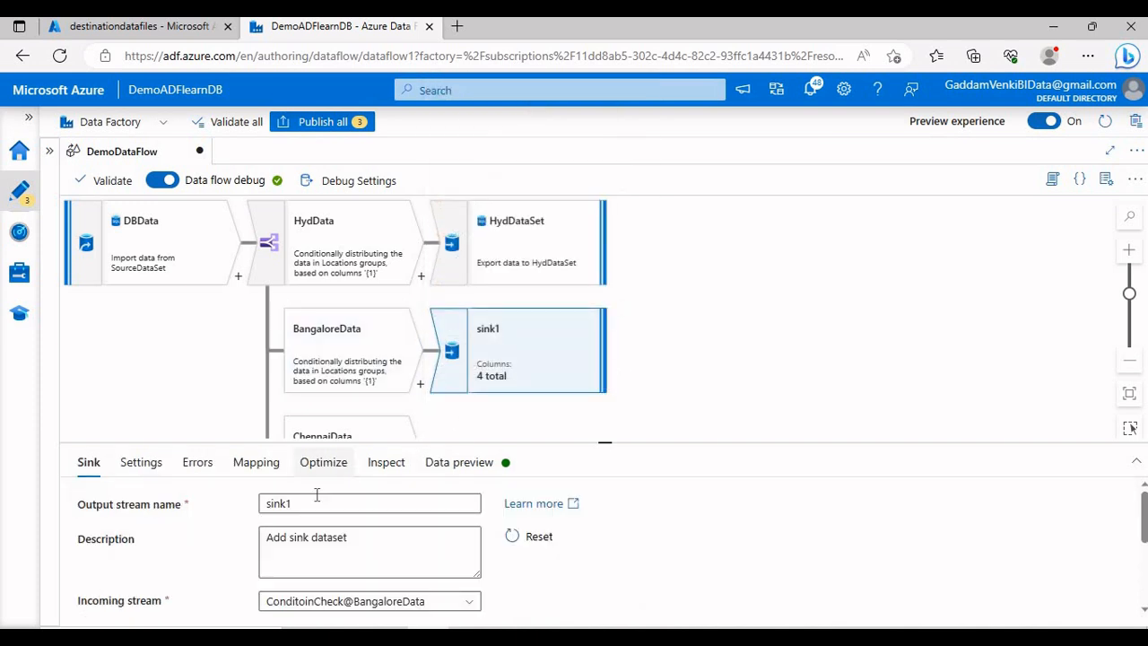
double_click(314, 503)
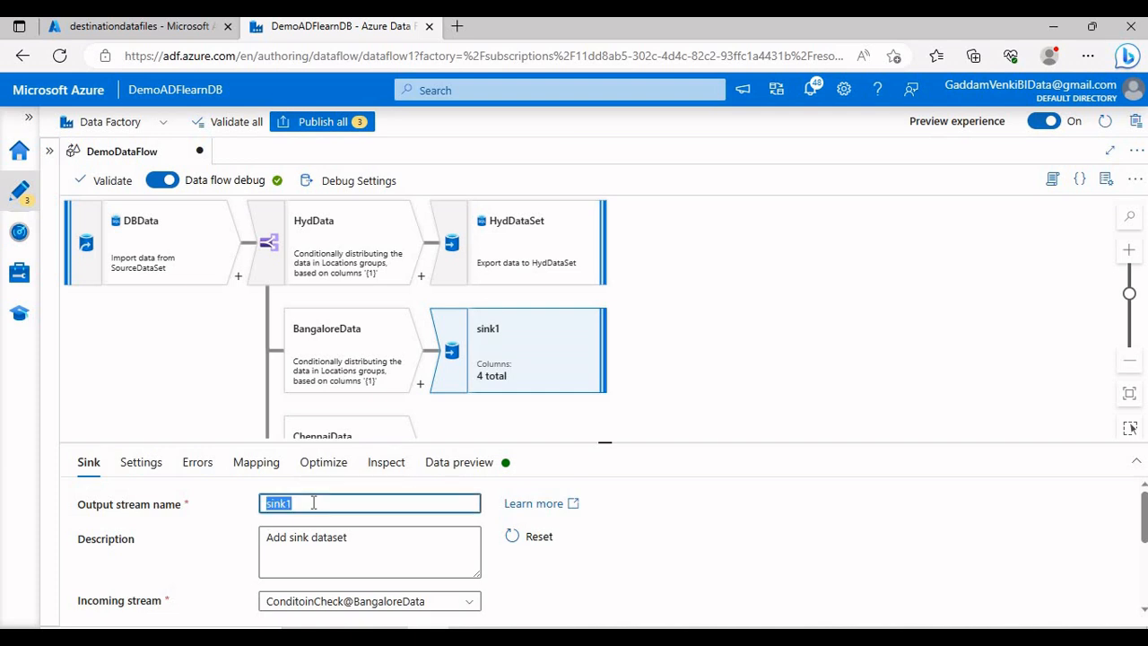
type("Bangalore")
- Start a new dataset for the Bangalore sink, with Azure SQL Database as the data store
scroll(448, 556, "down", 3)
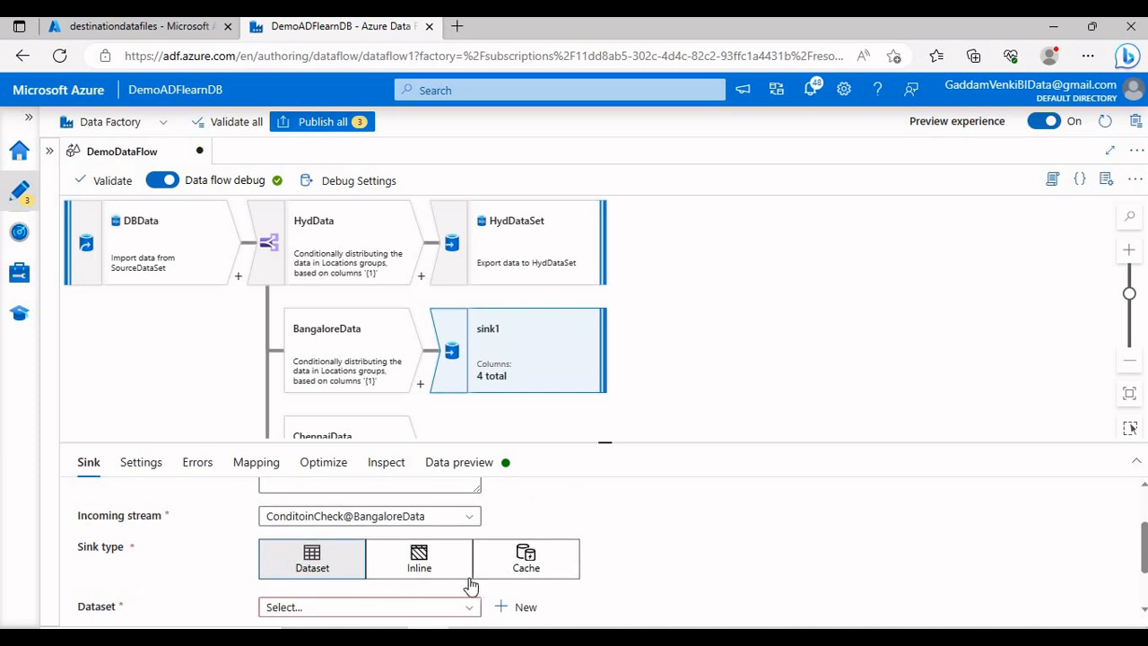
left_click(518, 567)
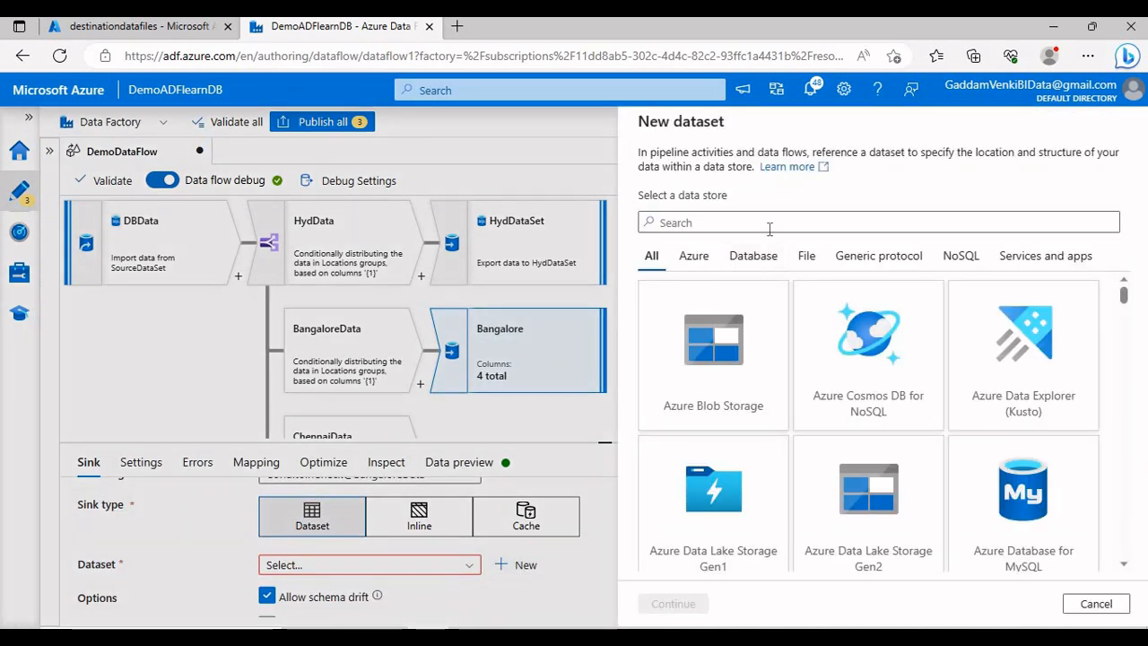
type("SQL")
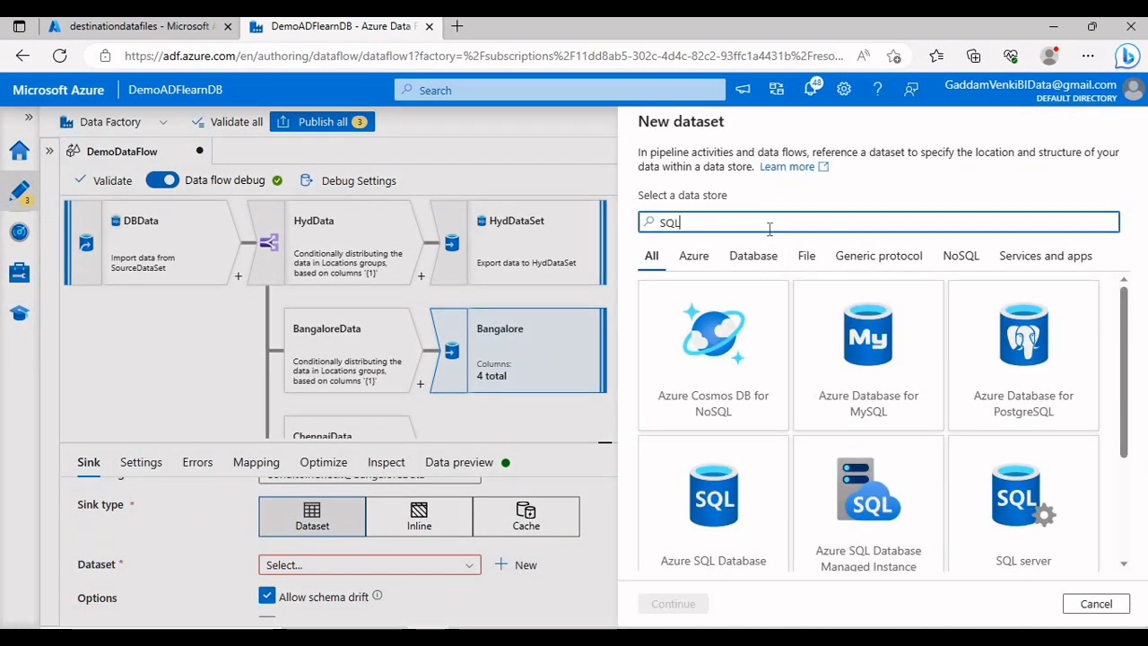
left_click(703, 520)
left_click(674, 603)
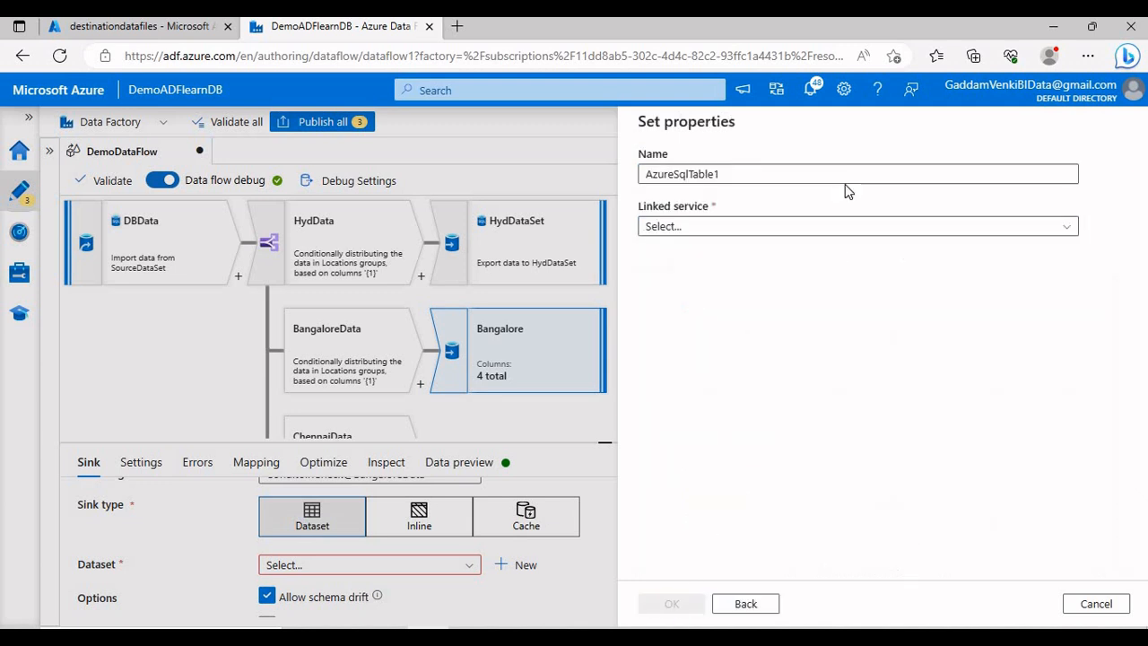
- Name the dataset BangaloreDataSet, set its linked service to AzureSqlDatabase, and enable manual entry of the table name
type("BangaloreD")
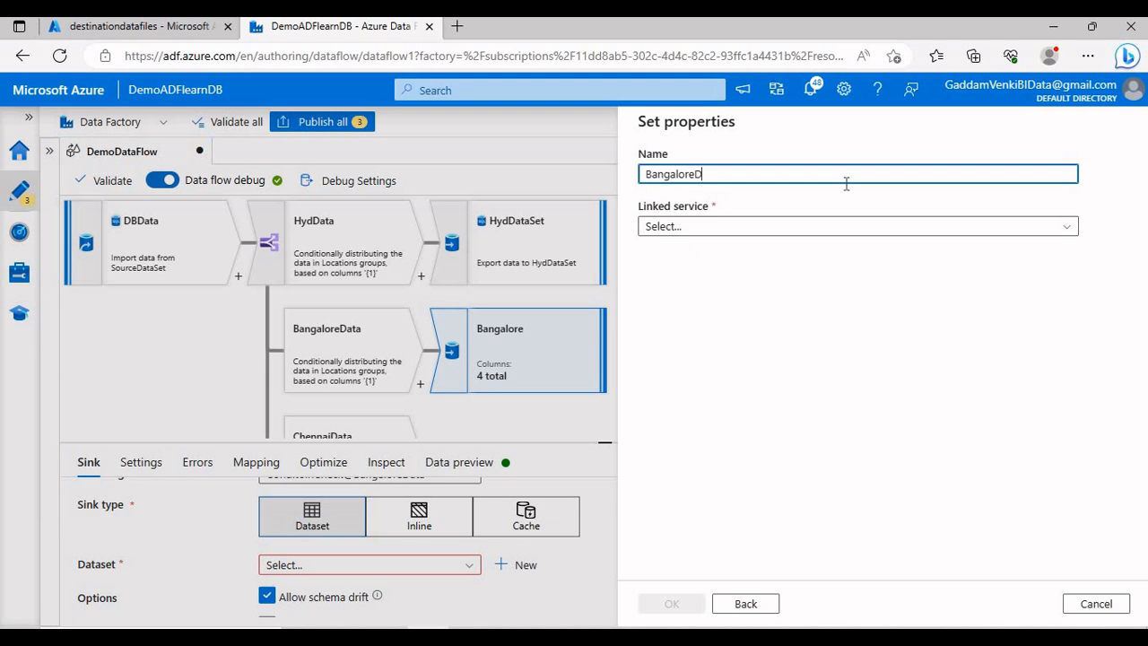
type("ataSet")
left_click(834, 229)
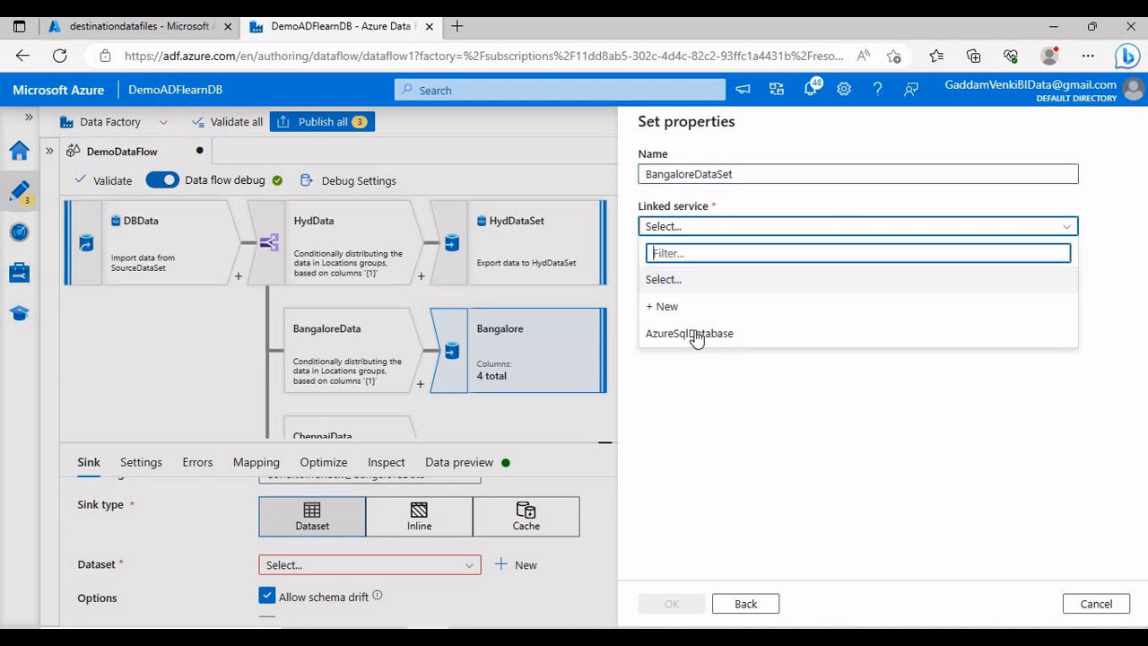
left_click(695, 333)
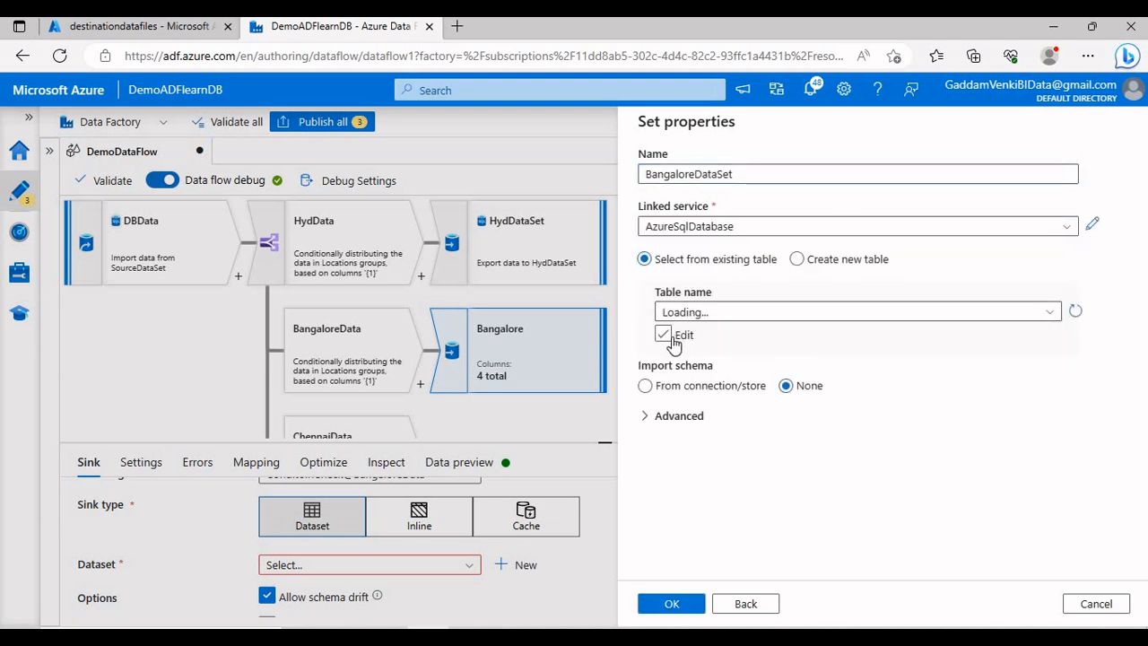
left_click(664, 334)
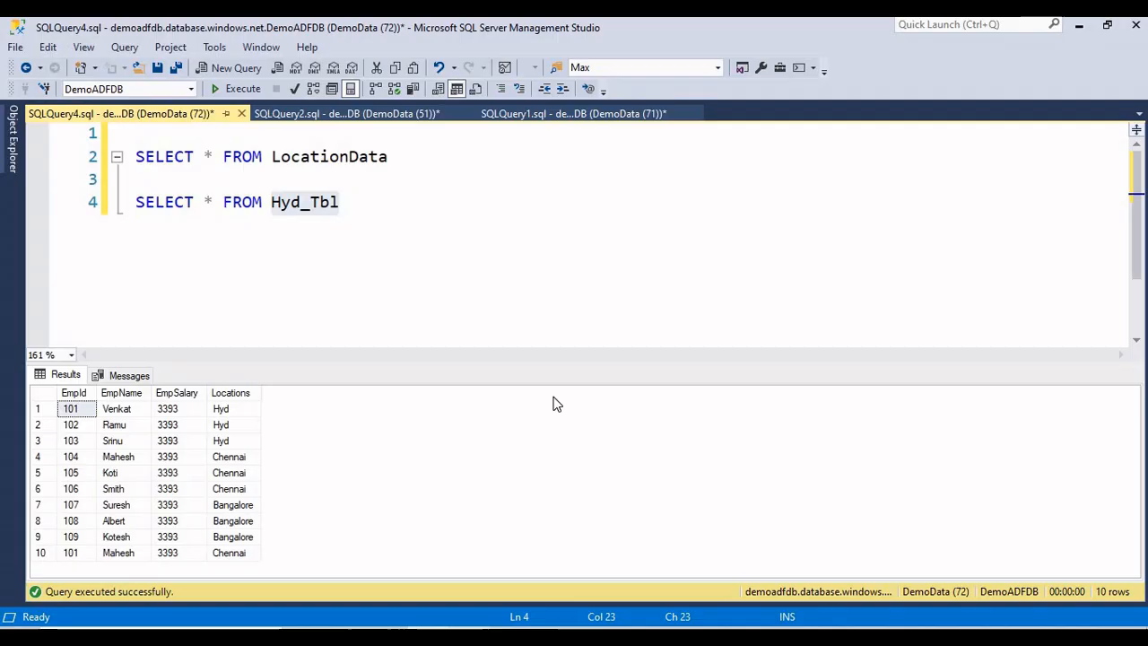
- Switch to SQL Server Management Studio, add the query SELECT * FROM Banglaore_Tbl on a new line, and copy its table name
key("alt+Tab")
left_click(563, 304)
key("Return")
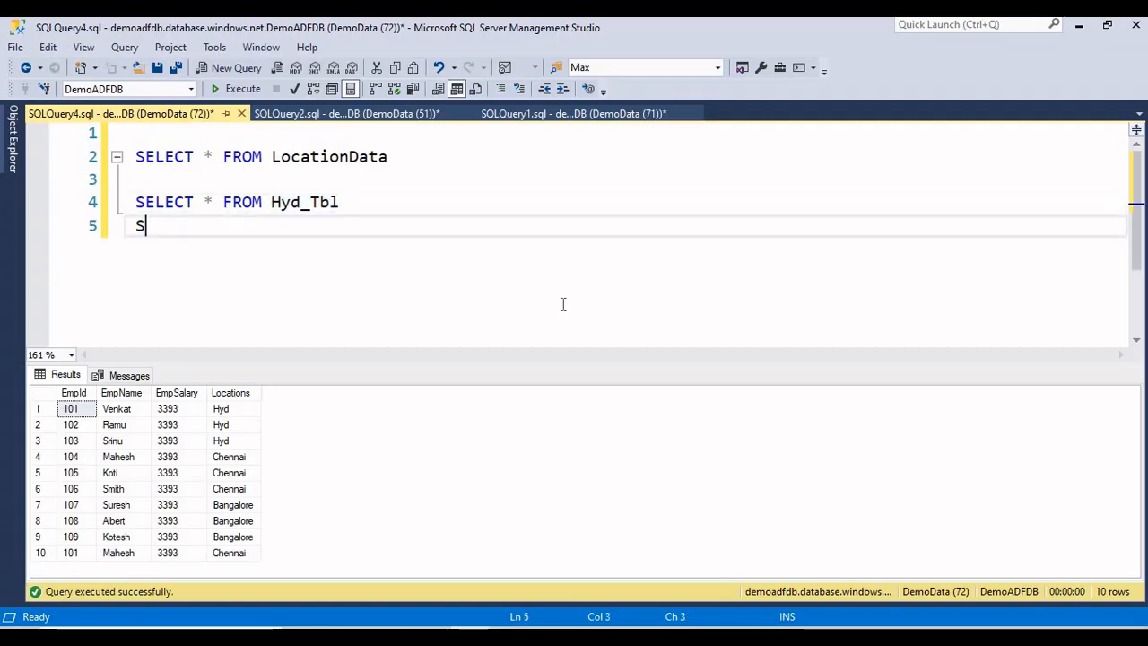
type("SELECT * FROM Ba")
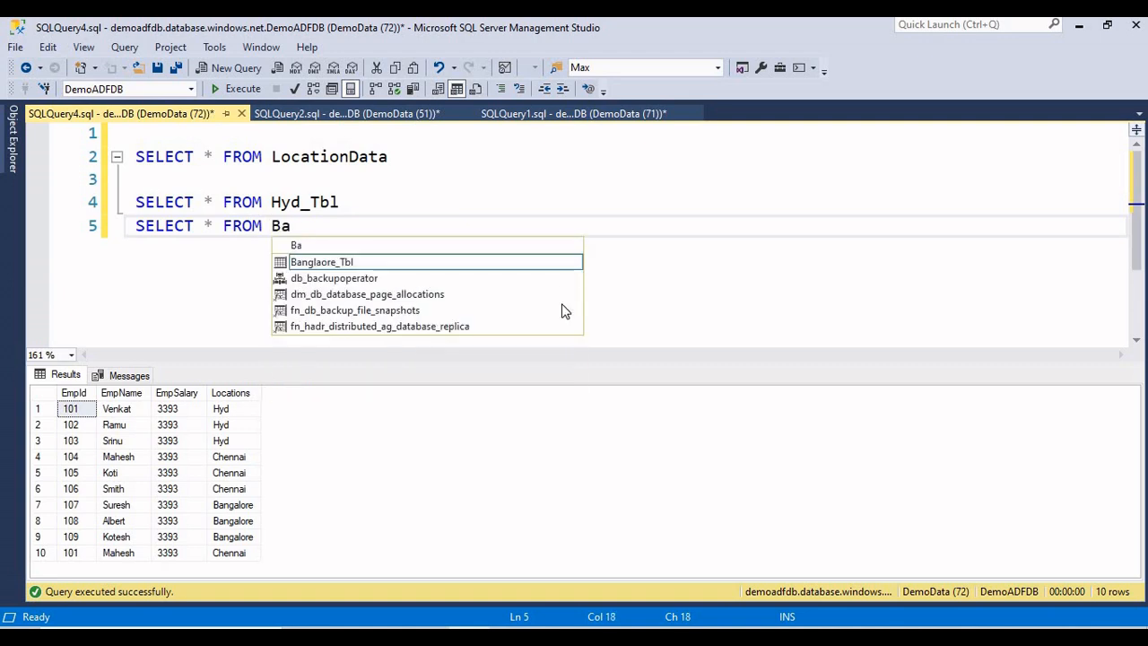
type("m")
key("Tab")
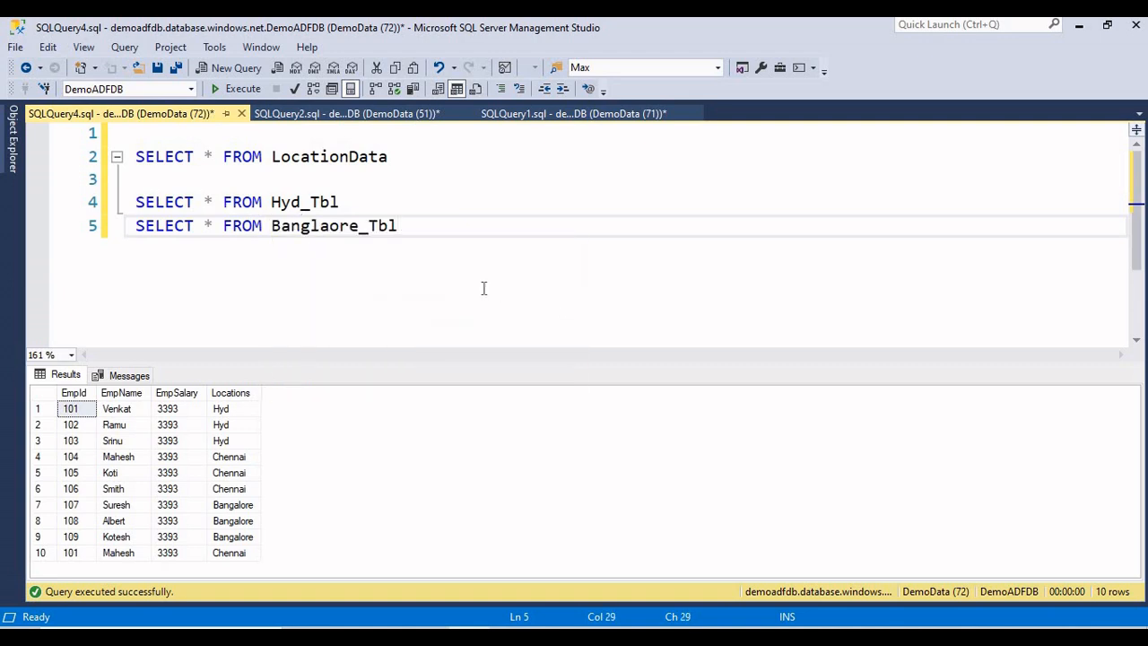
double_click(376, 235)
key("ctrl+c")
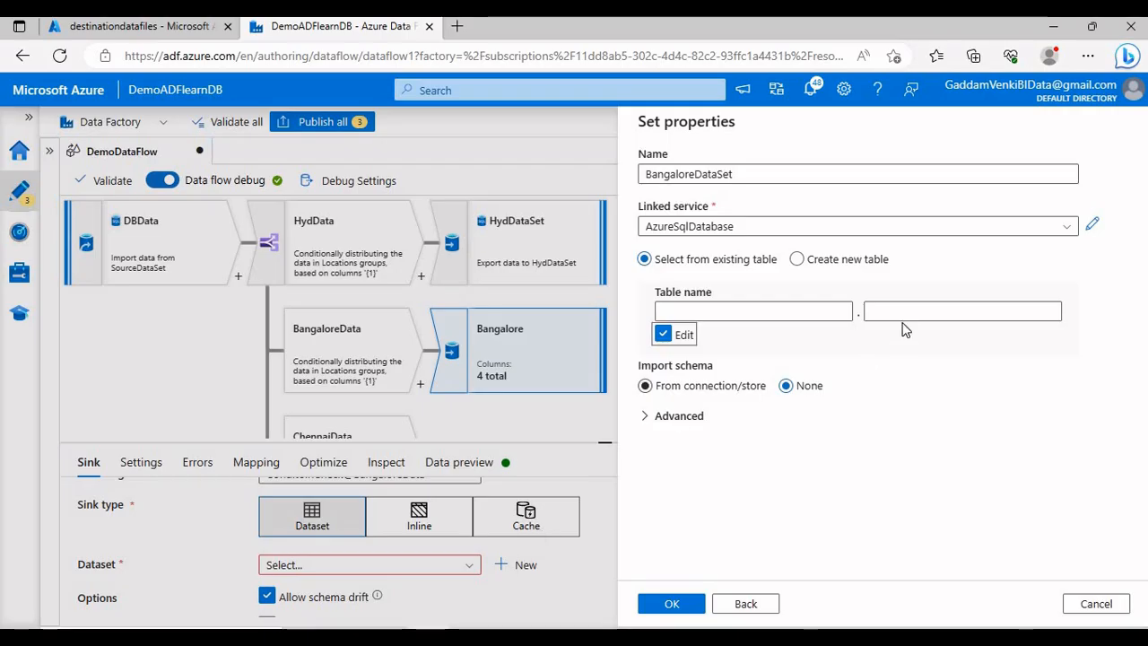
- Set the BangaloreDataSet table to Banglaore_Tbl, import the schema from the connection/store, and create the dataset
left_click(913, 312)
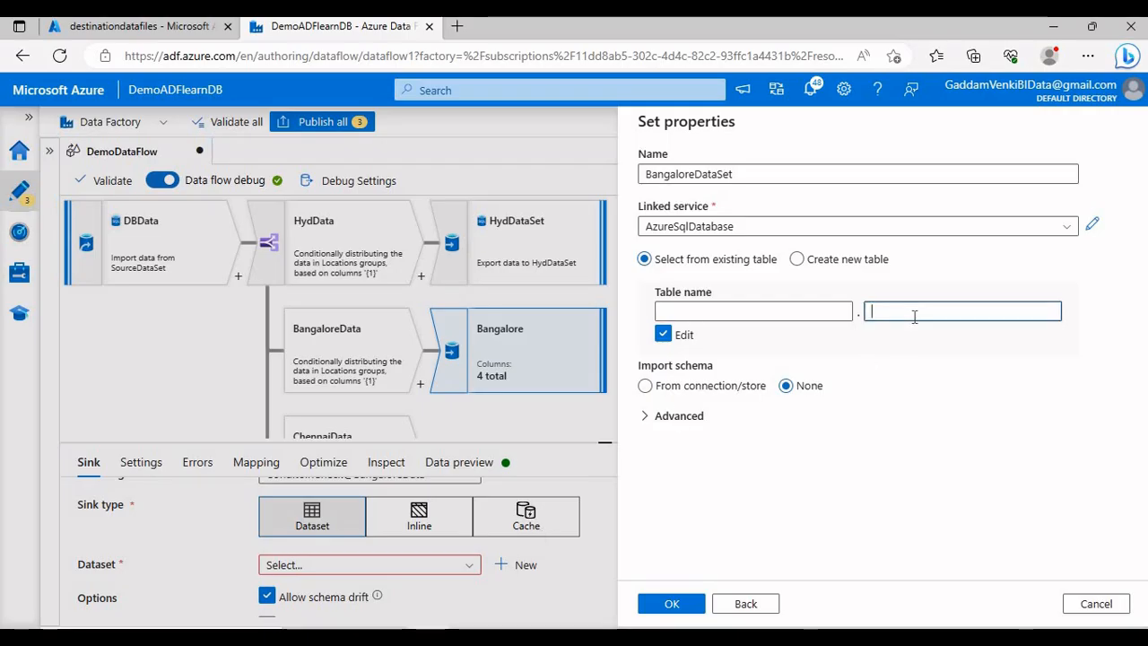
key("ctrl+v")
left_click(646, 385)
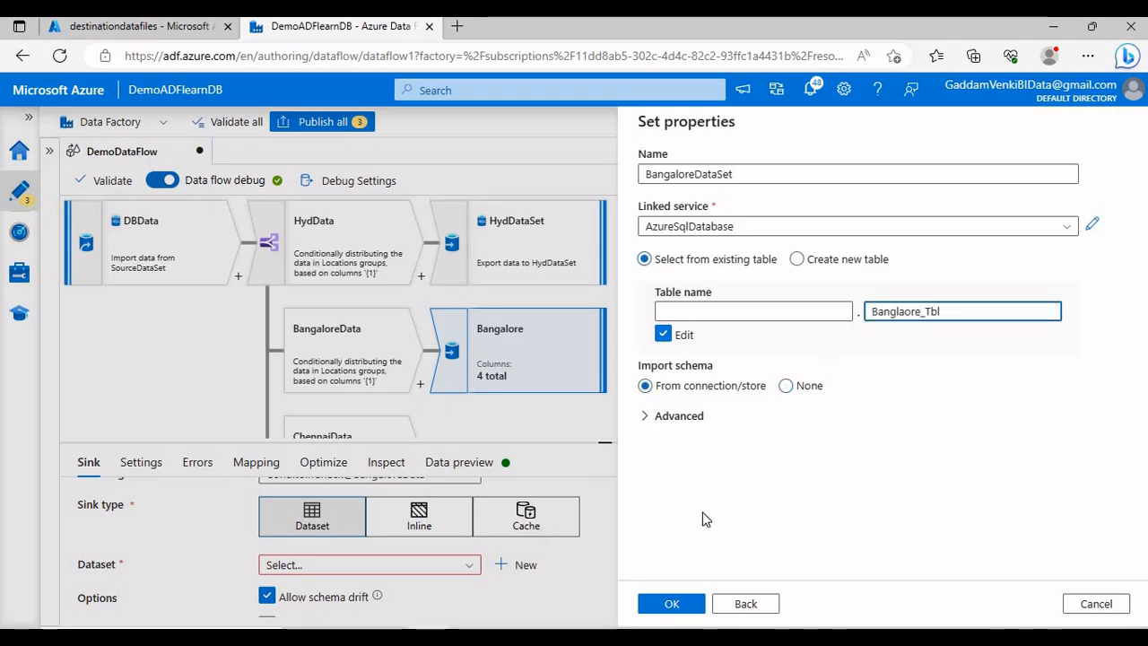
left_click(652, 603)
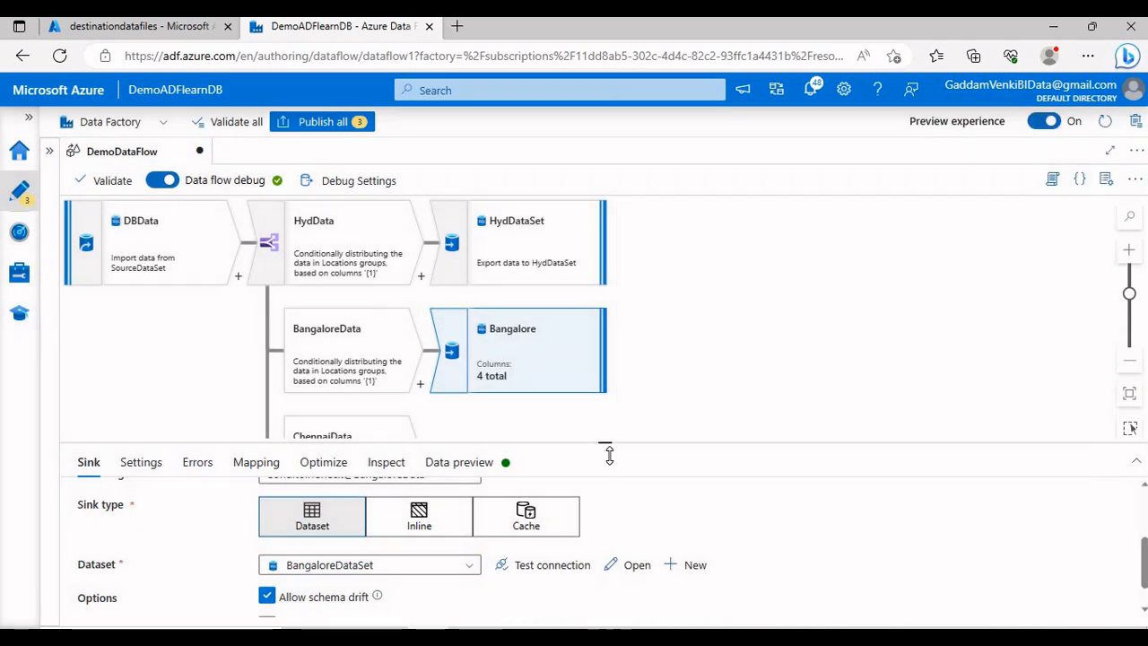
- Add a sink after the ChennaiData stream
left_click_drag(607, 442, 627, 515)
scroll(681, 377, "down", 3)
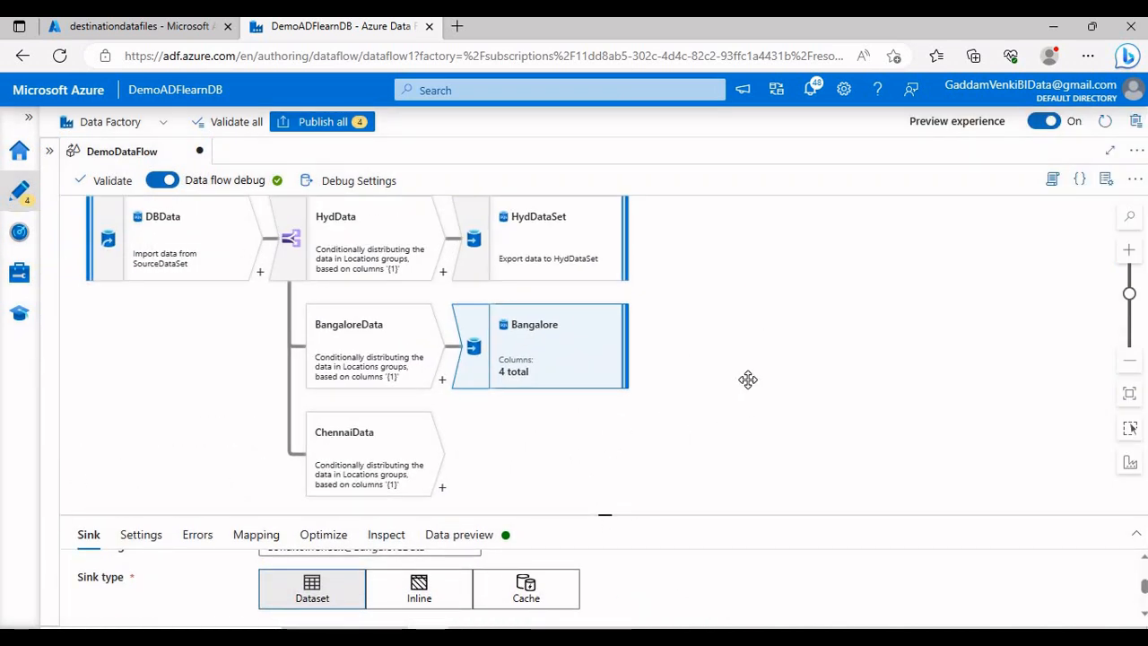
left_click_drag(660, 308, 628, 268)
scroll(696, 293, "down", 3)
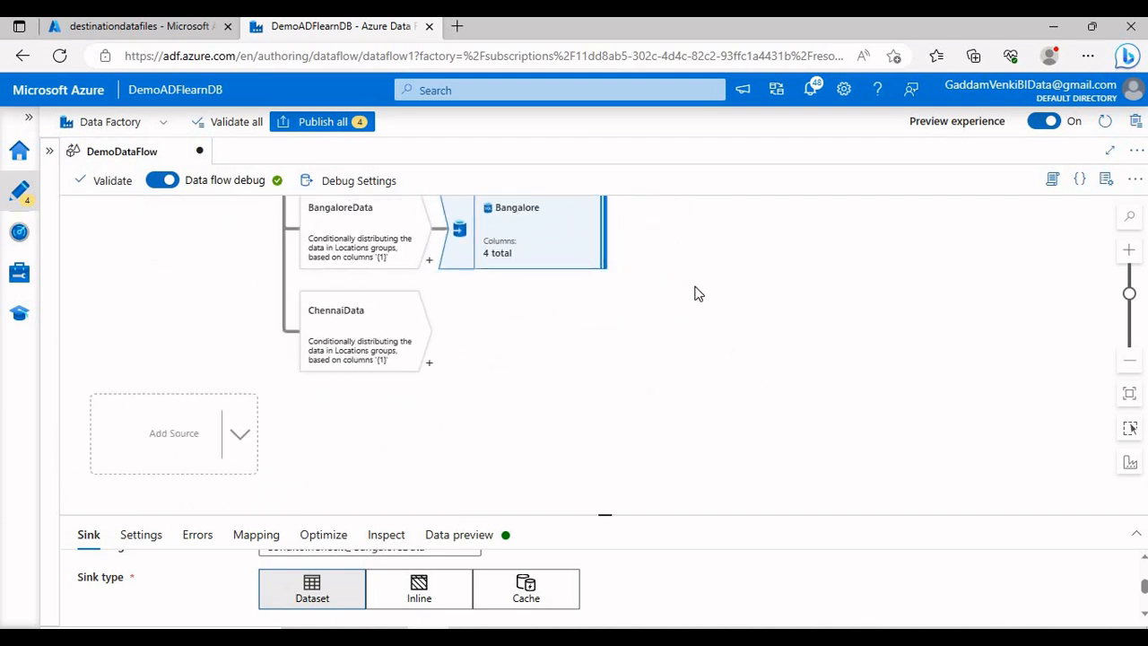
left_click_drag(696, 293, 661, 345)
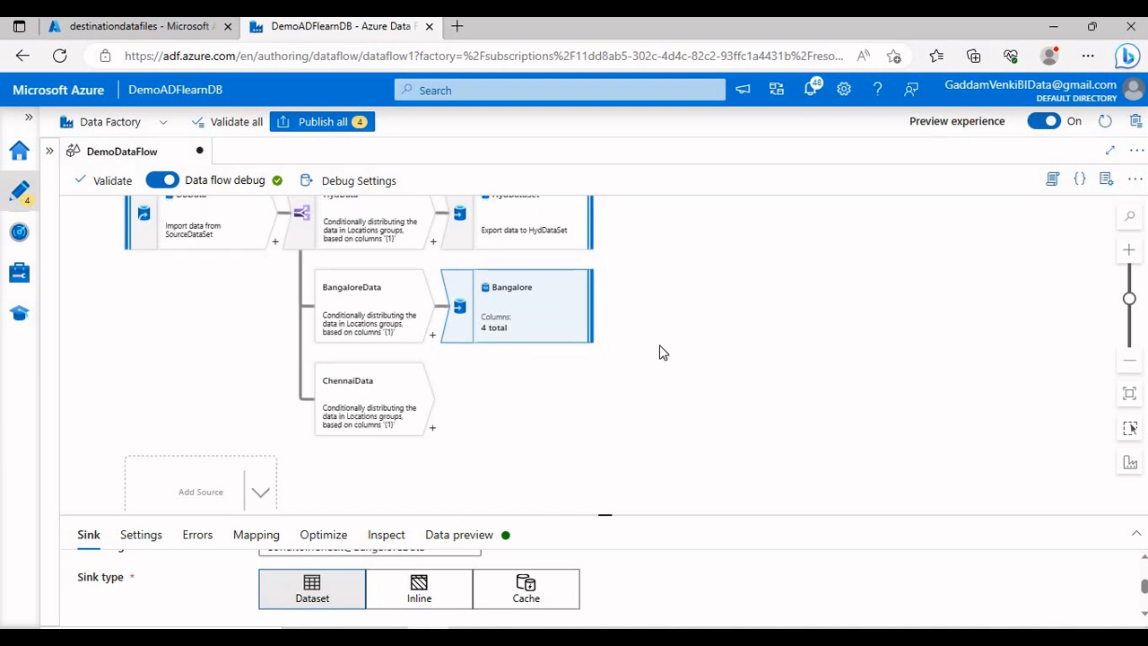
scroll(661, 345, "up", 1)
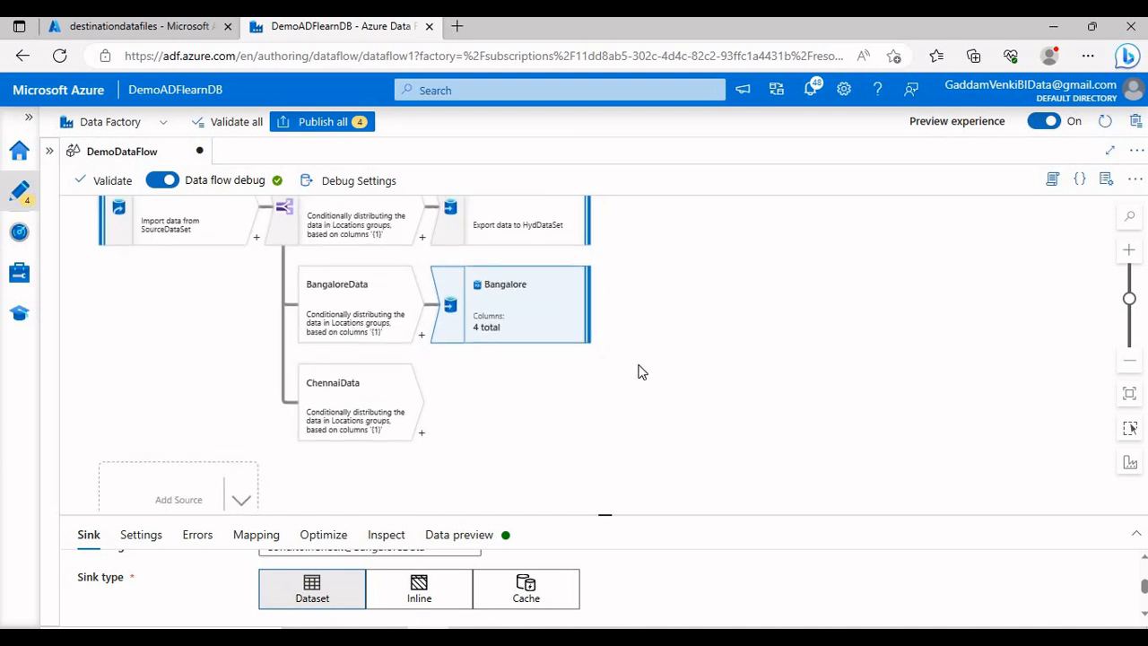
left_click(423, 436)
scroll(545, 377, "down", 5)
scroll(546, 377, "down", 1)
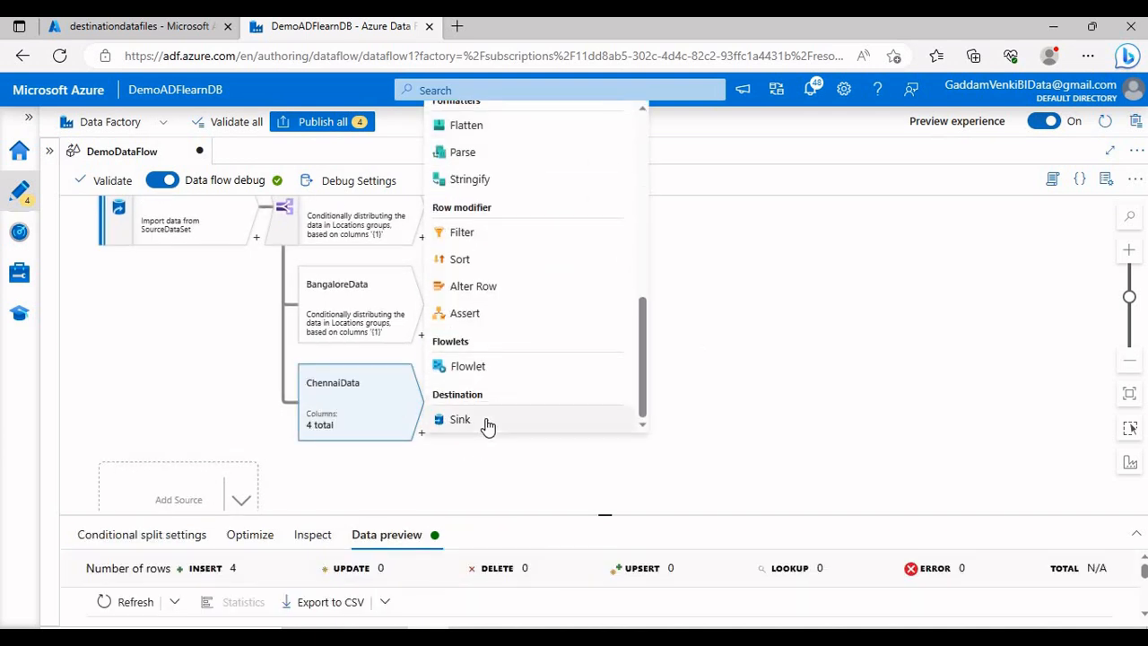
left_click(514, 430)
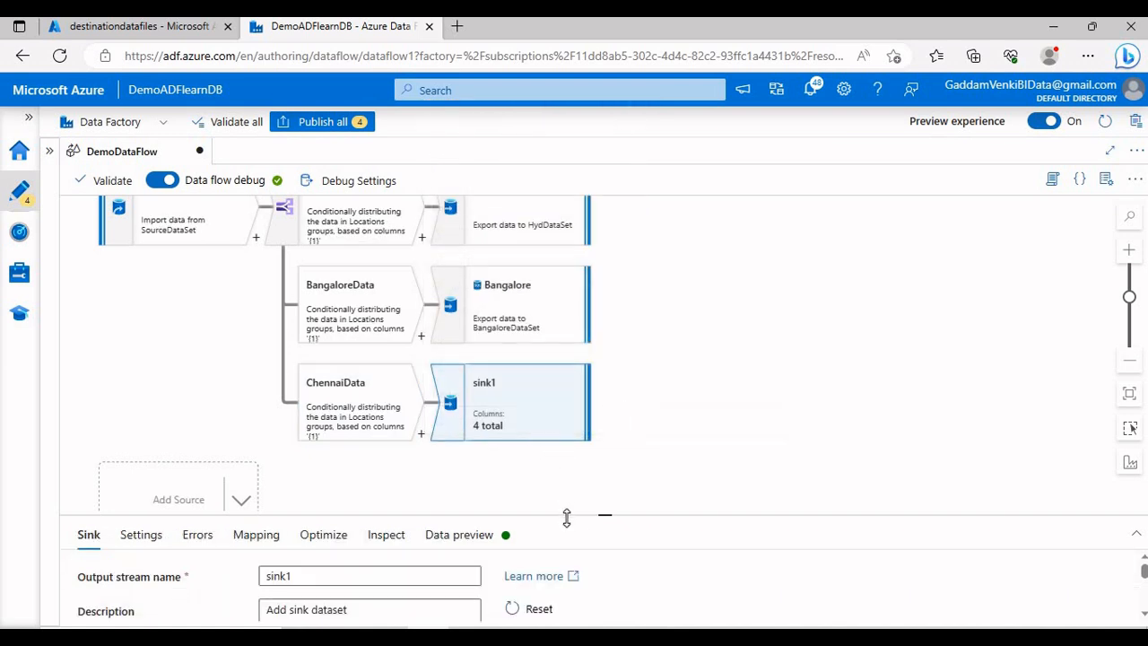
- Set the output stream name of the new sink on the ChennaiData stream to ChennaiDataSet
double_click(383, 400)
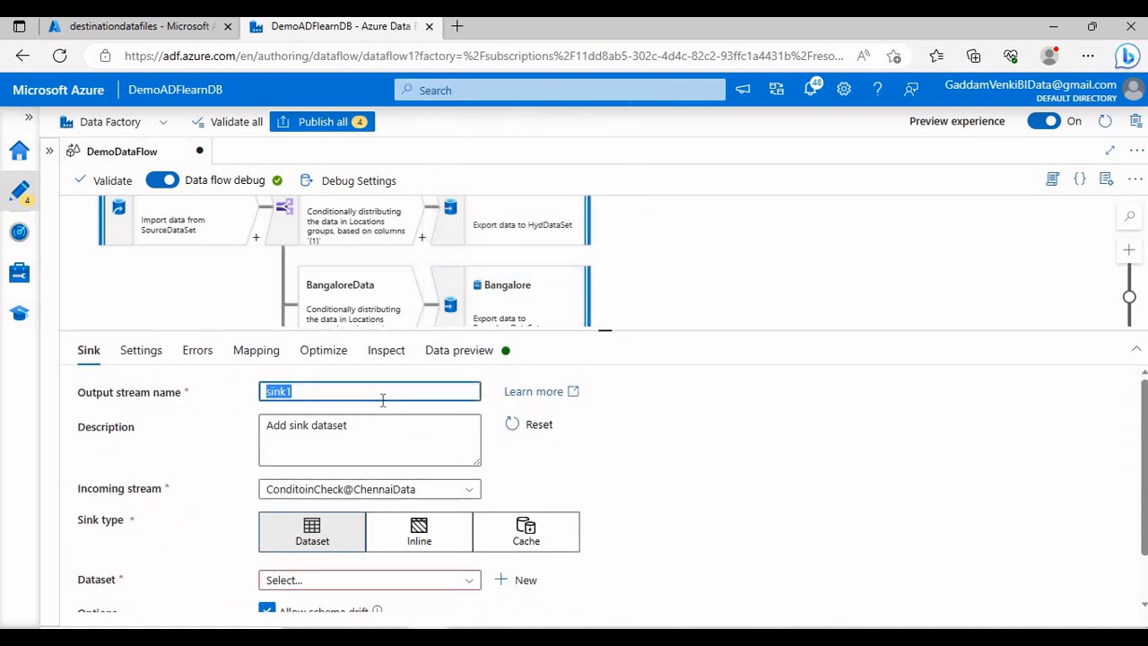
type("ChennaiDataSe")
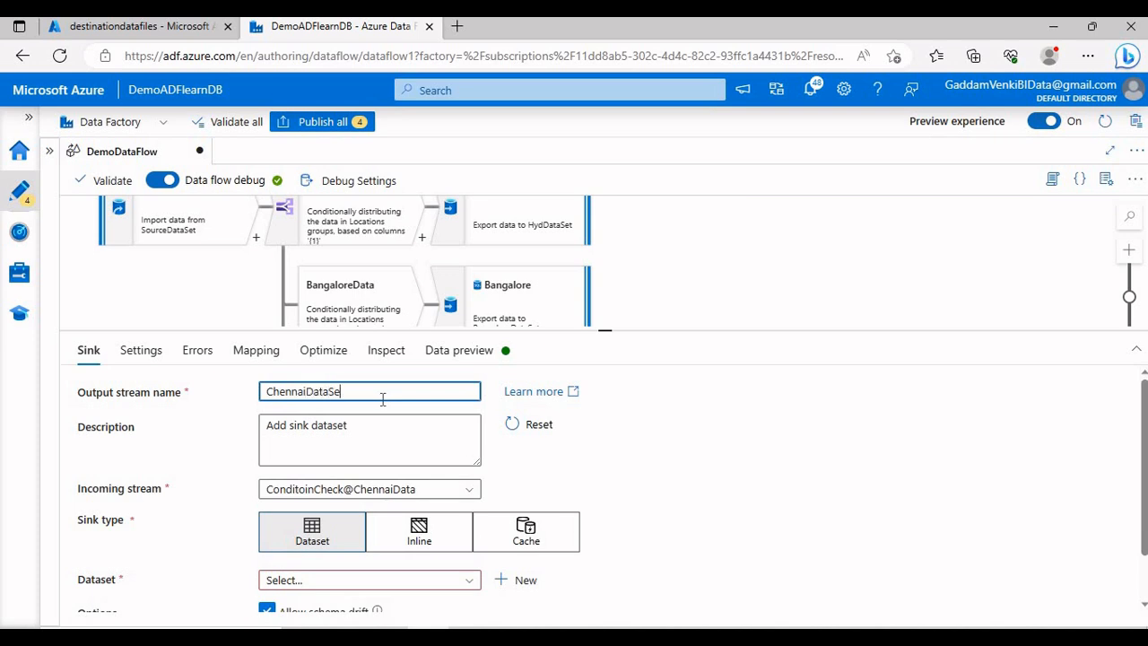
type("t")
- Start a new dataset for the Chennai sink, using Azure SQL Database as its data store
left_click(512, 580)
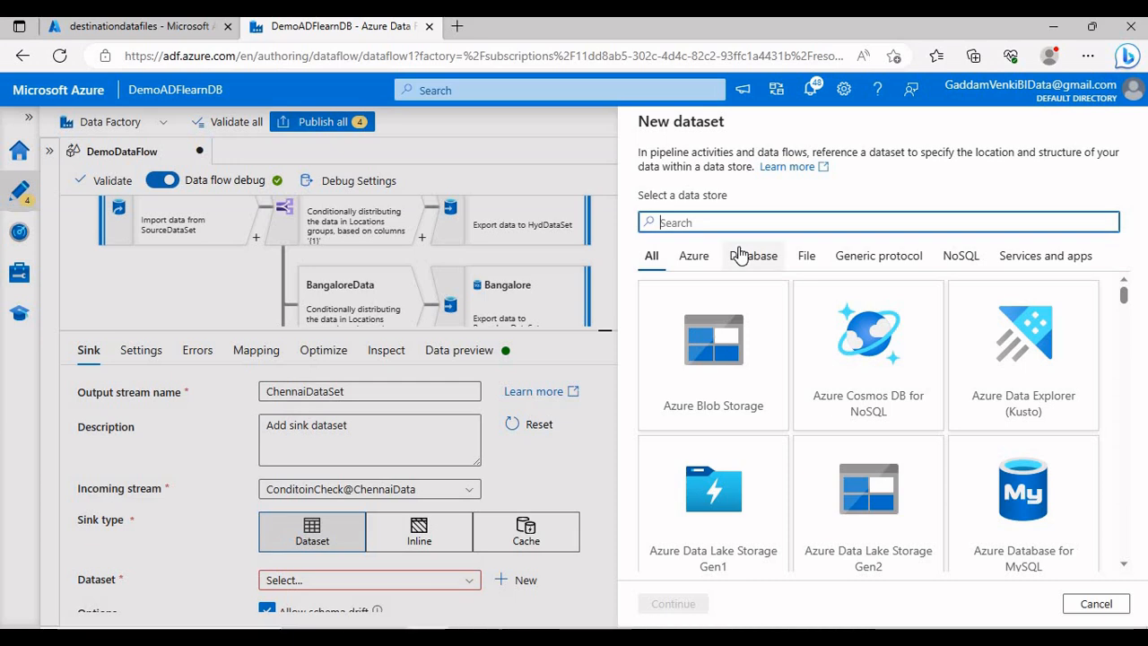
type("SQL")
left_click(728, 509)
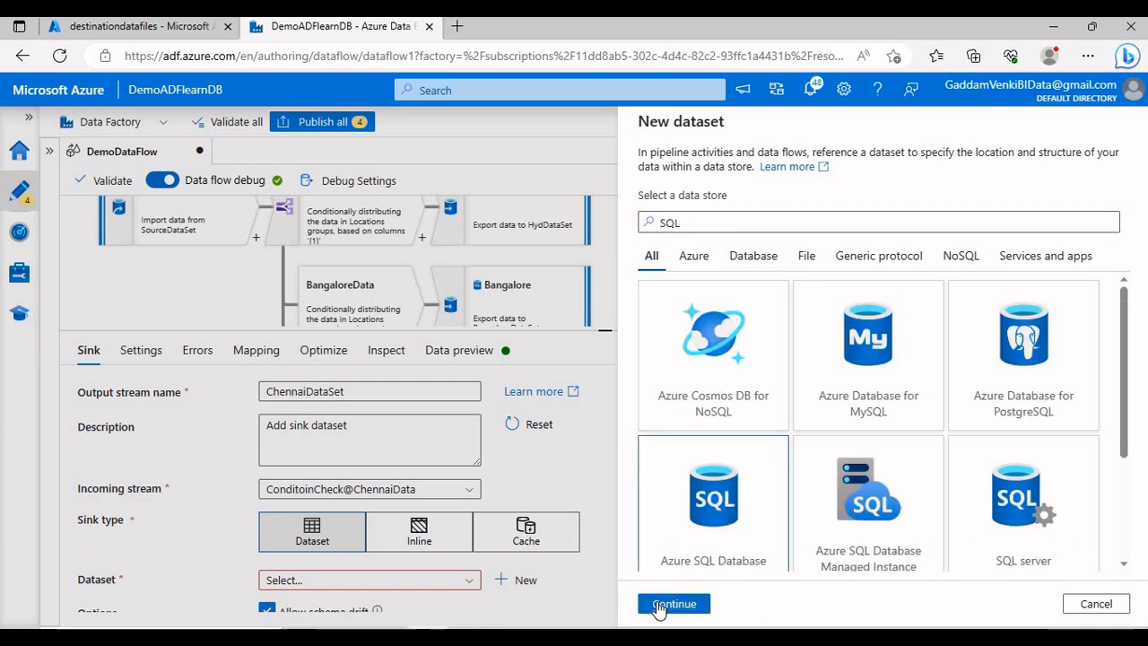
left_click(665, 604)
- Name the new dataset ChennaiDataSet and set its linked service to AzureSqlDatabase
double_click(766, 177)
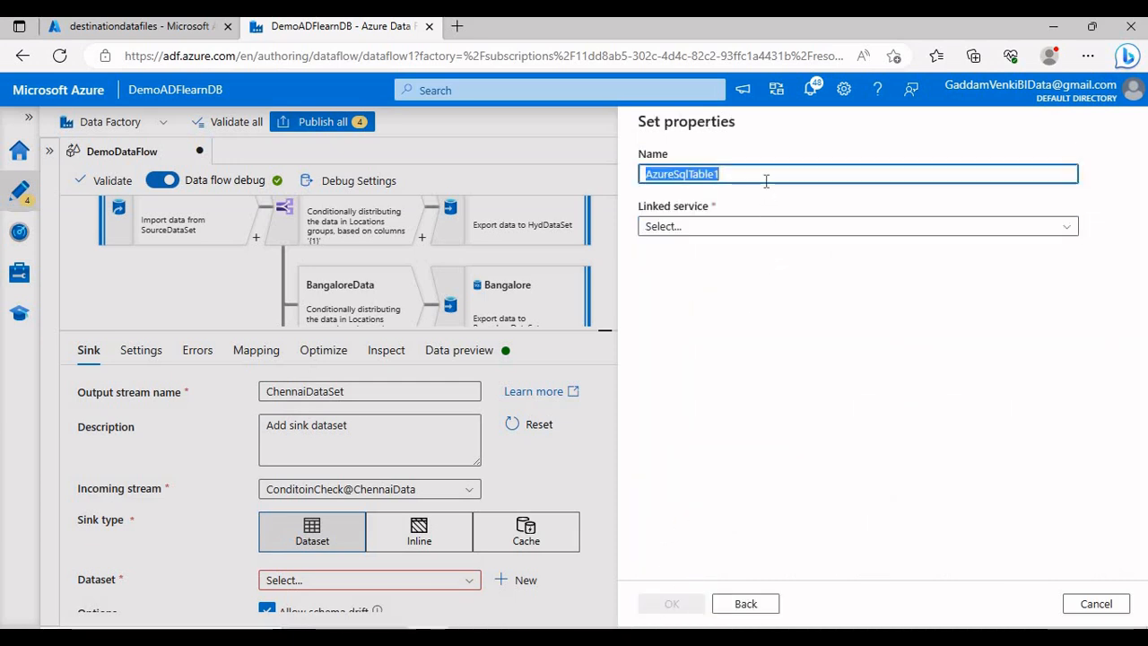
type("ChennaiDat")
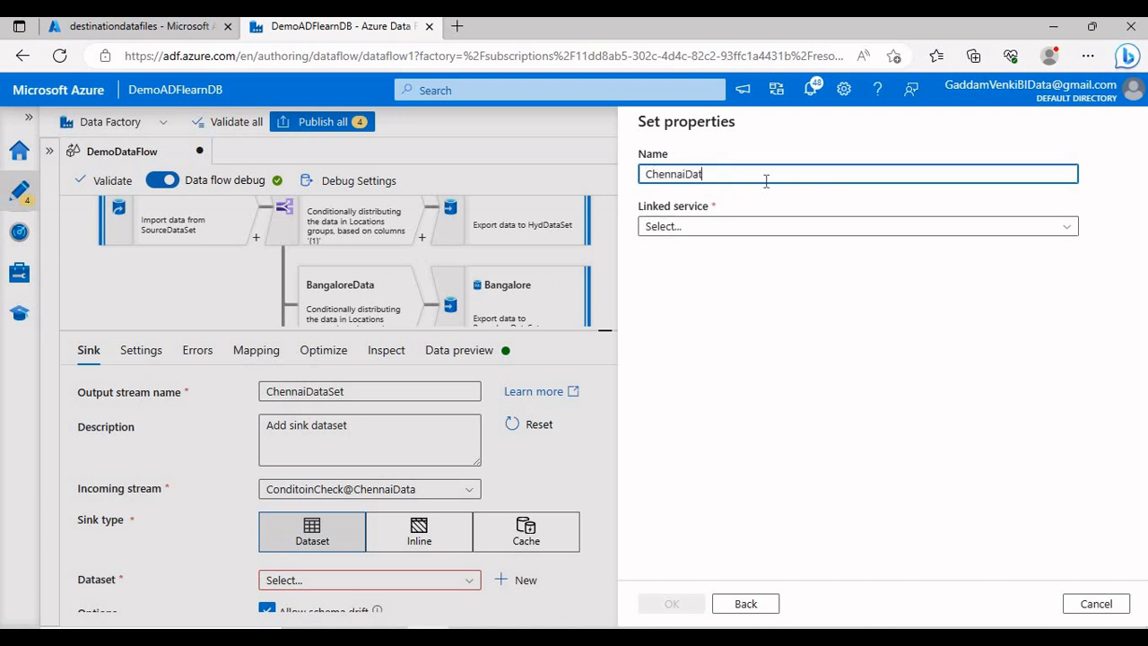
type("aSet")
left_click(791, 228)
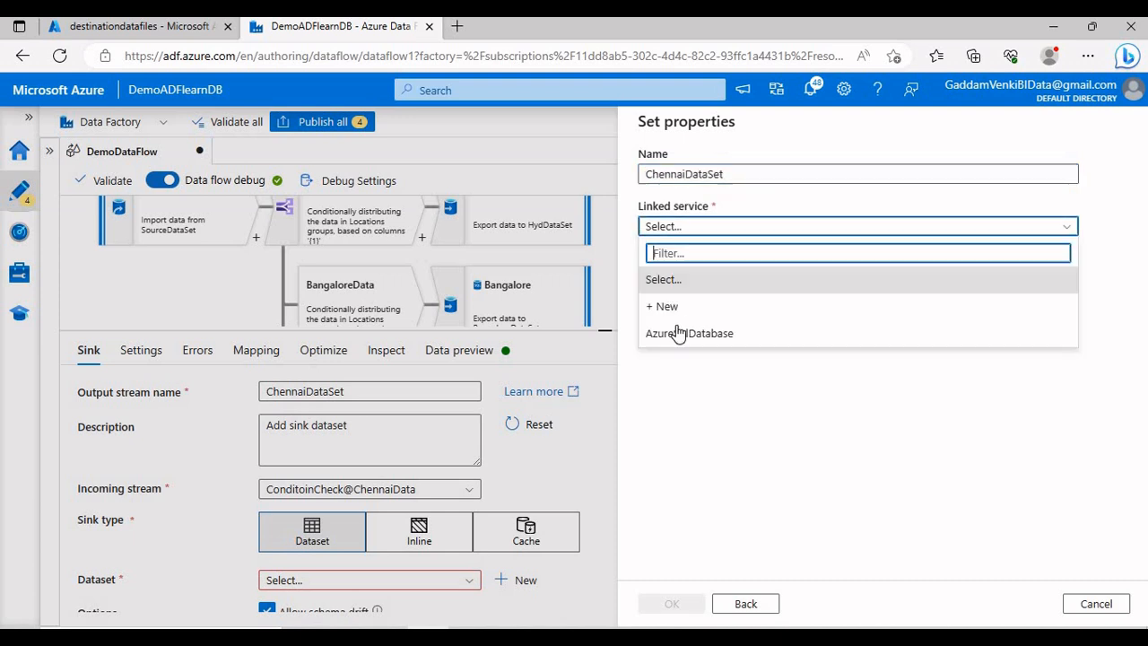
left_click(678, 331)
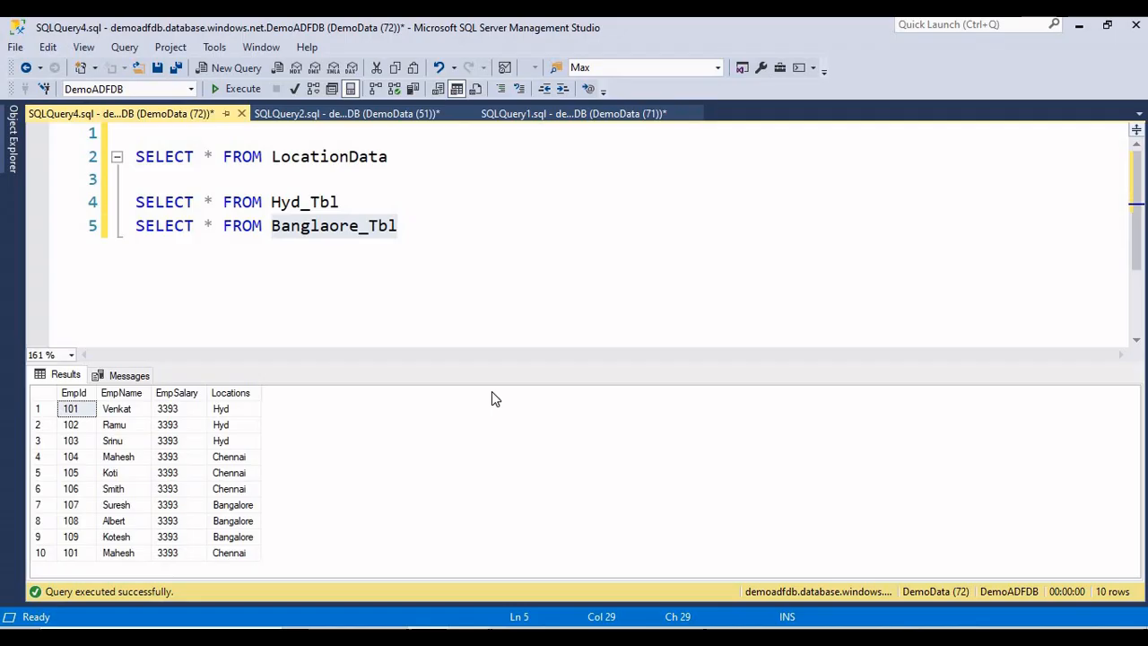
- Switch to SQL Server Management Studio, add the query SELECT * FROM Chennai_Tbl on a new line, and copy its table name
left_click(475, 257)
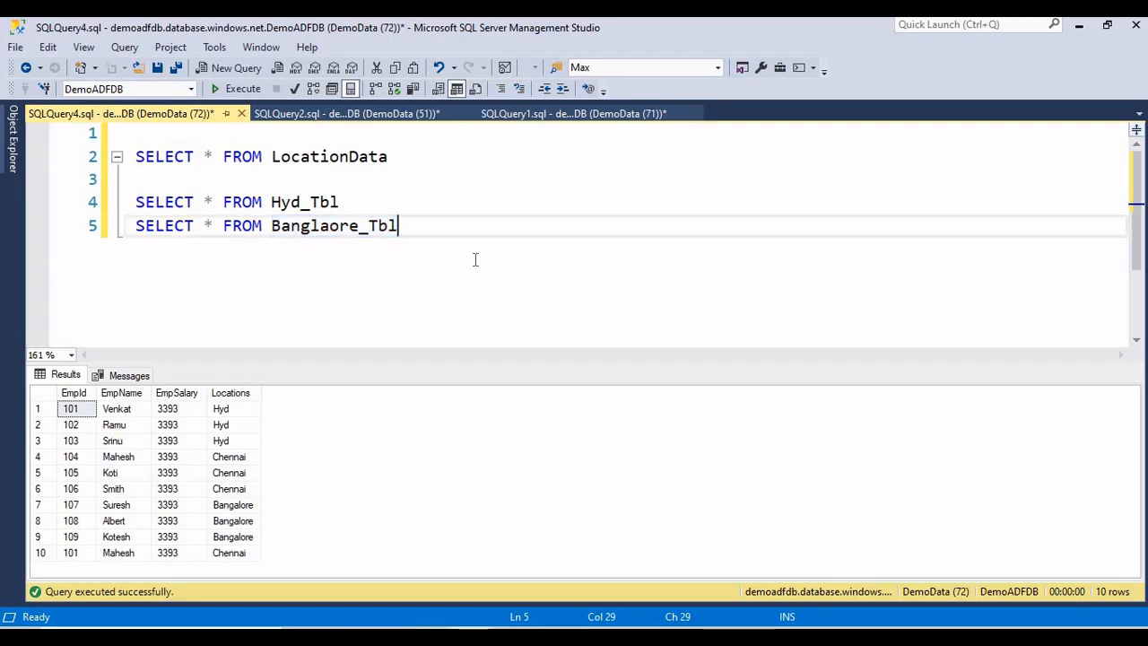
key("Return")
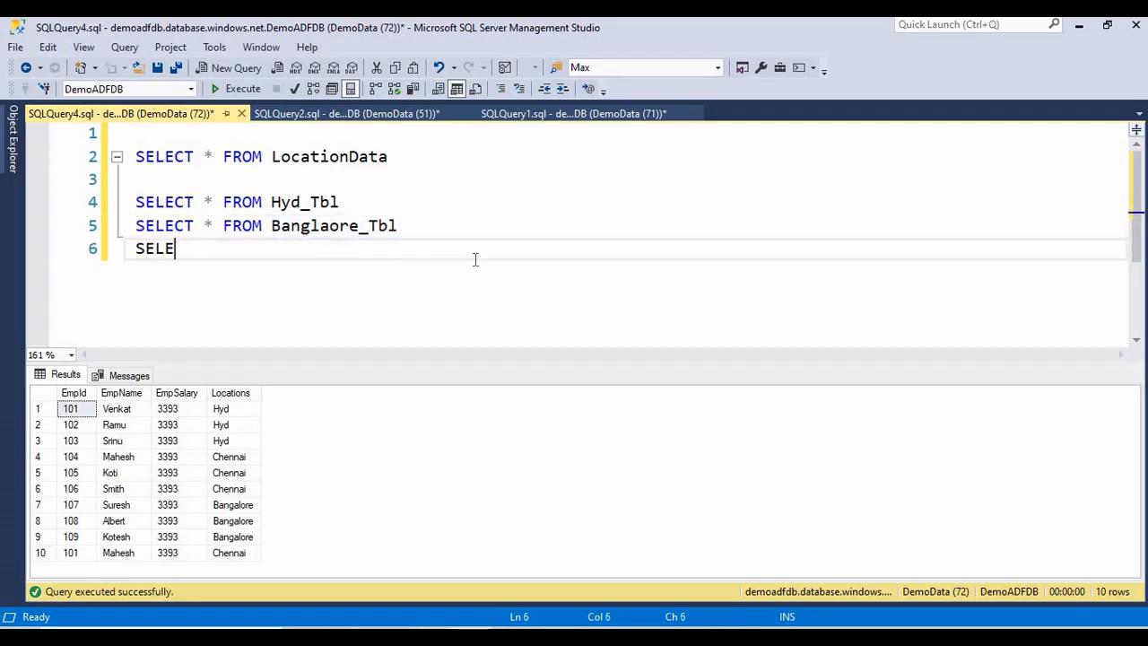
type("SELECT * FROM Ce")
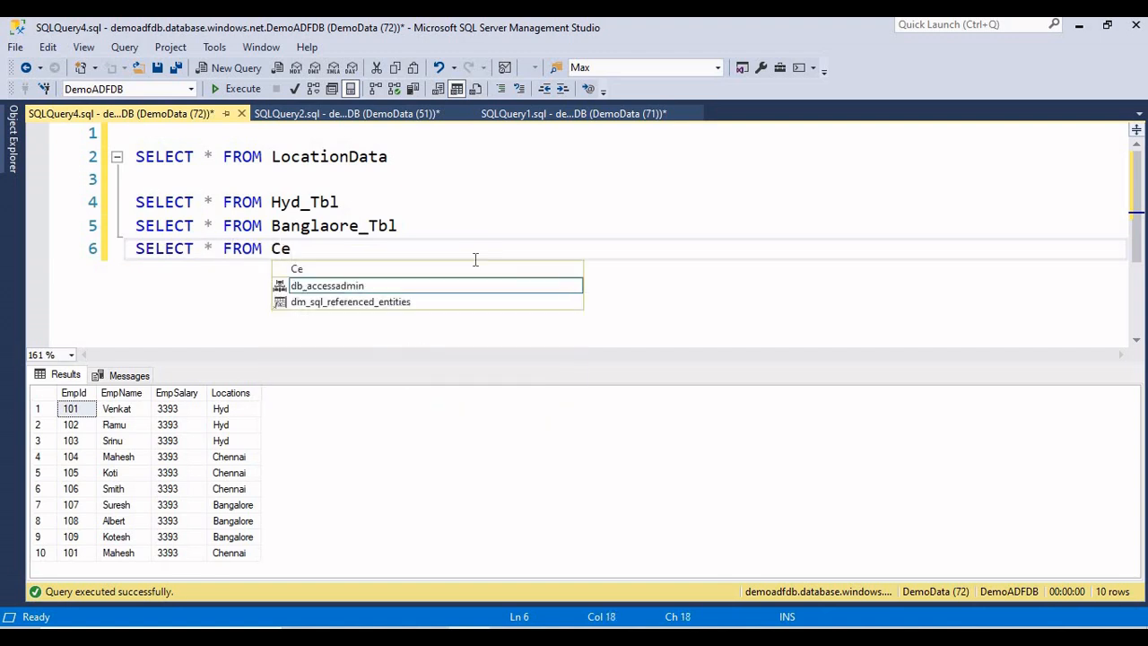
key("BackSpace")
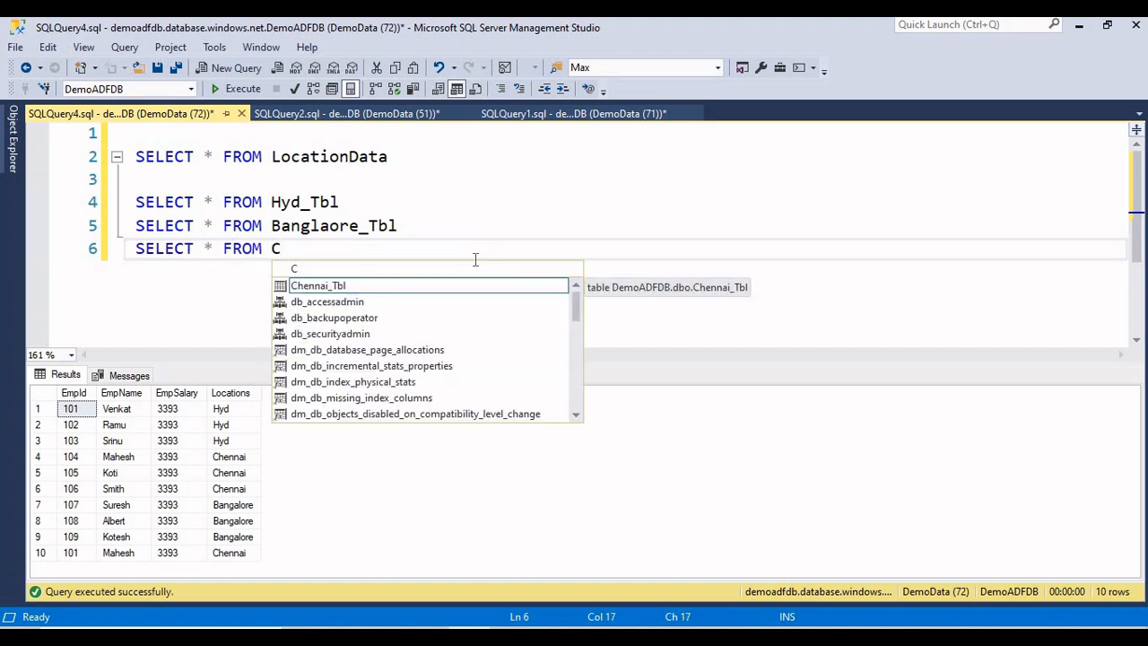
key("Tab")
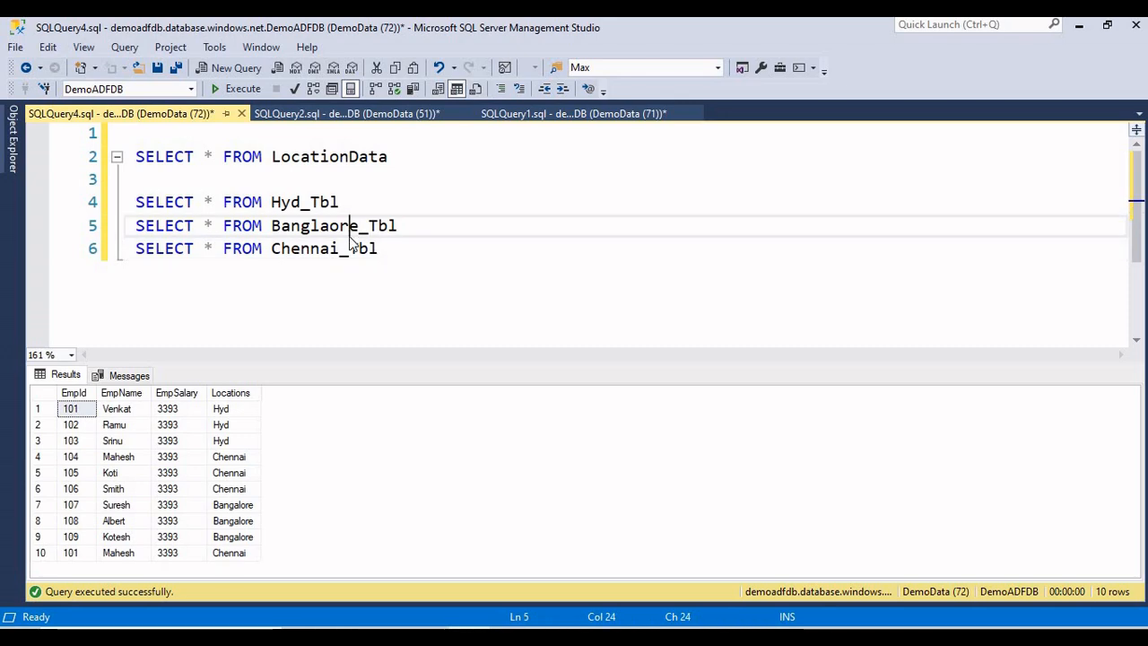
double_click(350, 226)
double_click(348, 248)
key("ctrl+c")
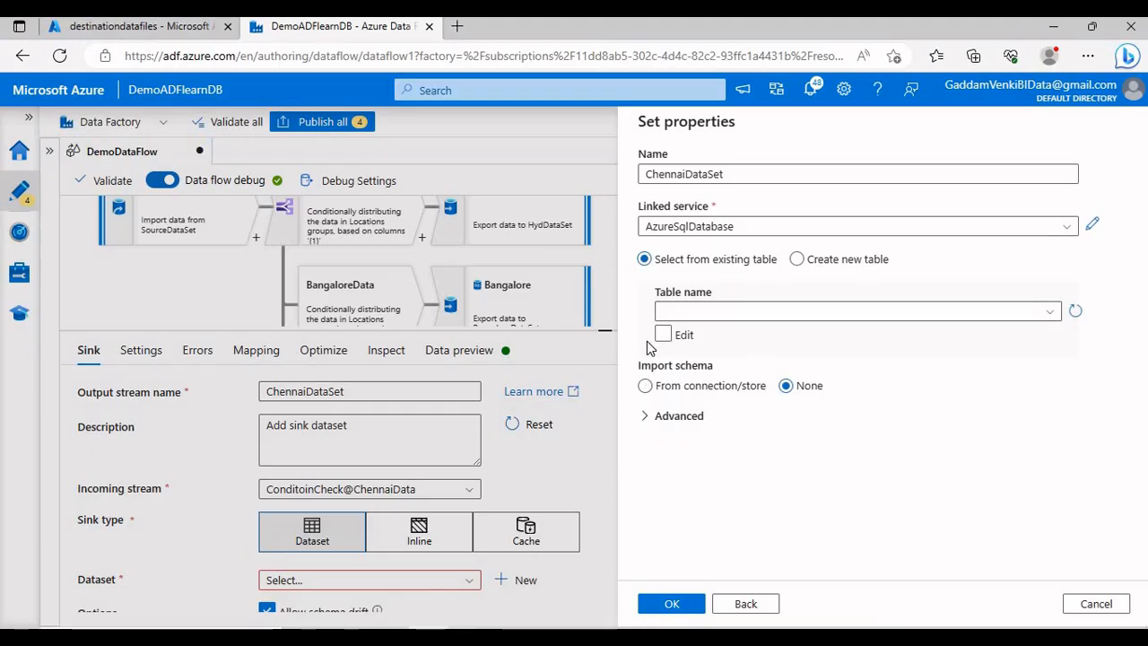
- Back in Azure Data Factory, enable manual table entry for ChennaiDataSet, set the table to Chennai_Tbl, and create the dataset
left_click(661, 339)
left_click(866, 311)
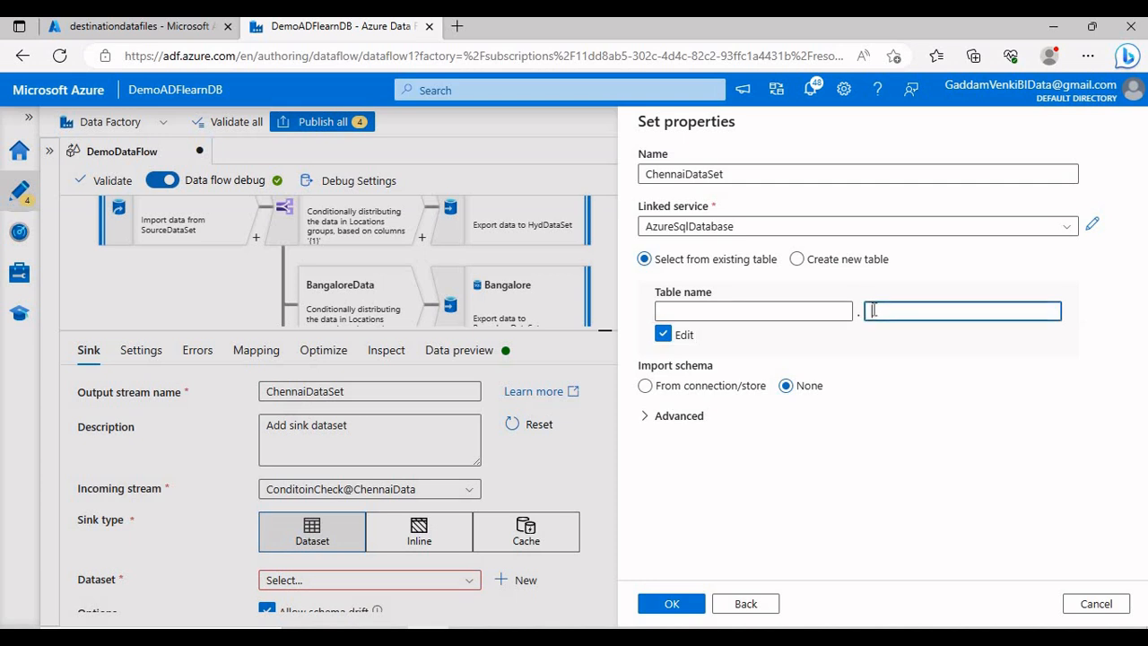
key("ctrl+v")
left_click(665, 606)
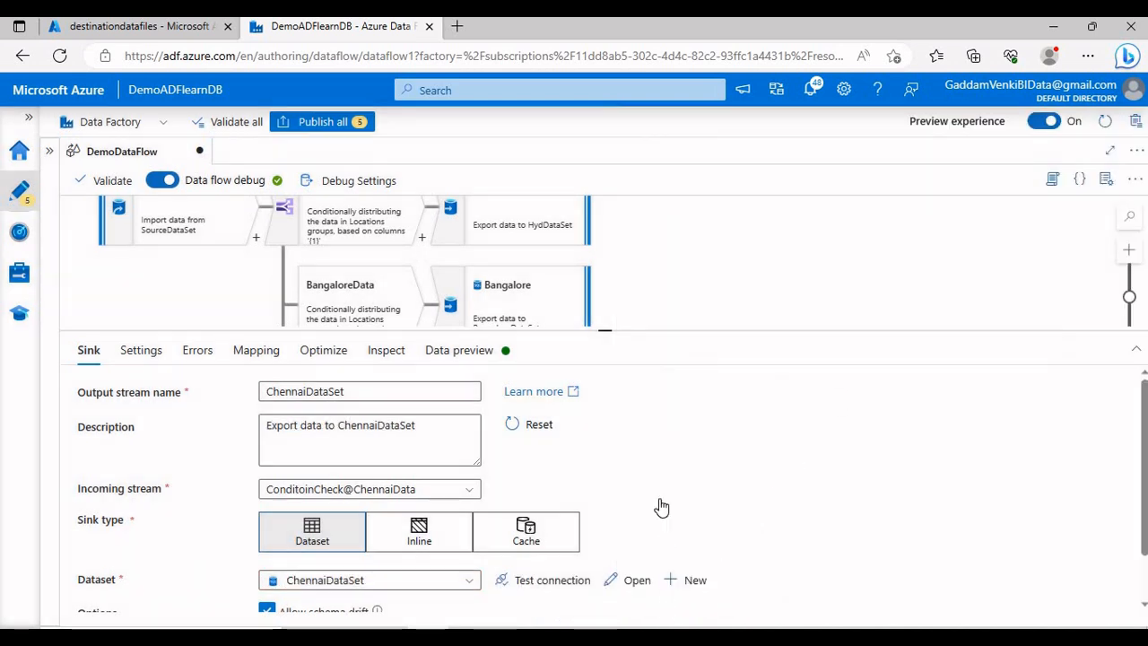
- Fetch the data preview of the ChennaiDataSet sink
left_click_drag(606, 331, 610, 428)
left_click_drag(656, 341, 661, 321)
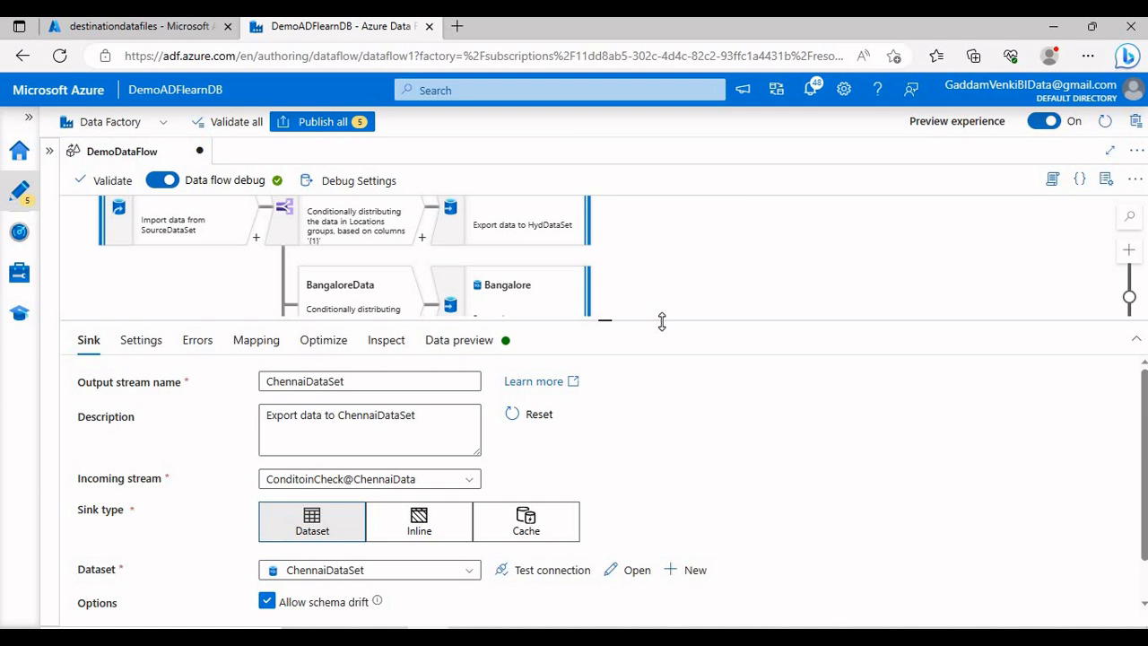
left_click(470, 347)
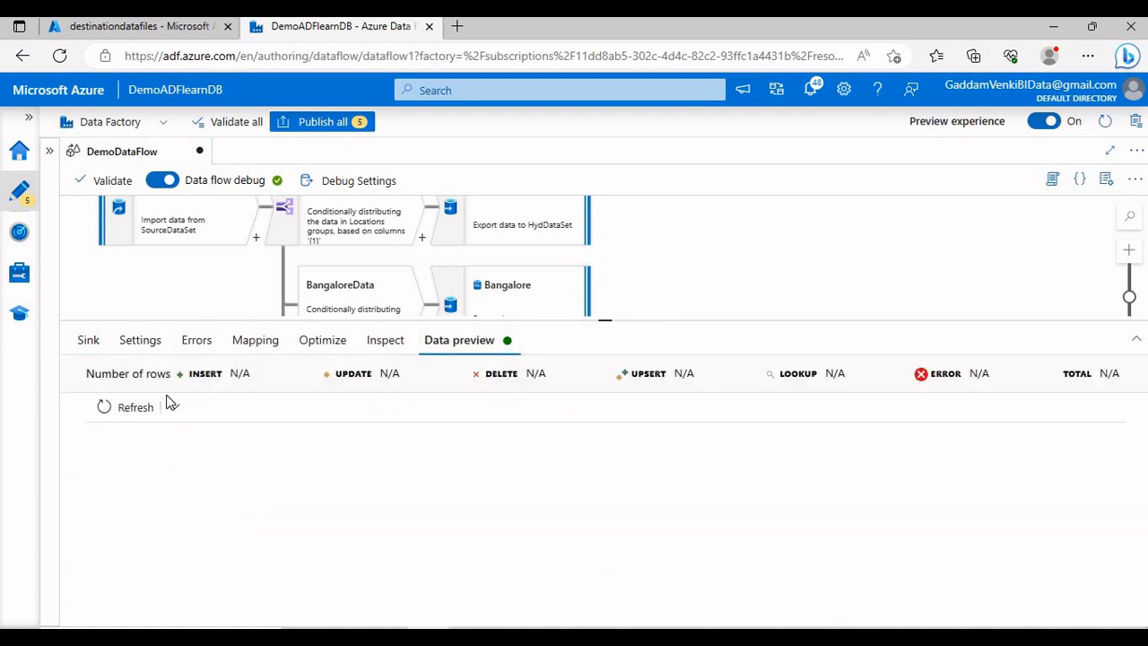
left_click(116, 412)
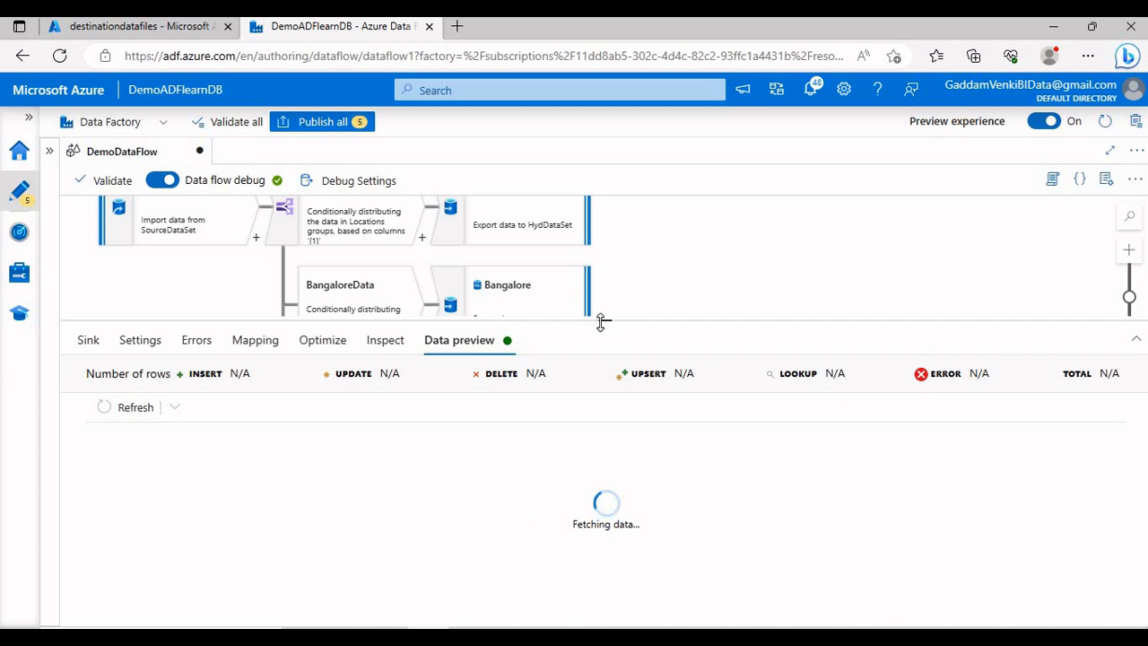
- Switch to SQL Server Management Studio and run the SELECT queries on Hyd_Tbl, Banglaore_Tbl and Chennai_Tbl to check their contents
left_click(467, 634)
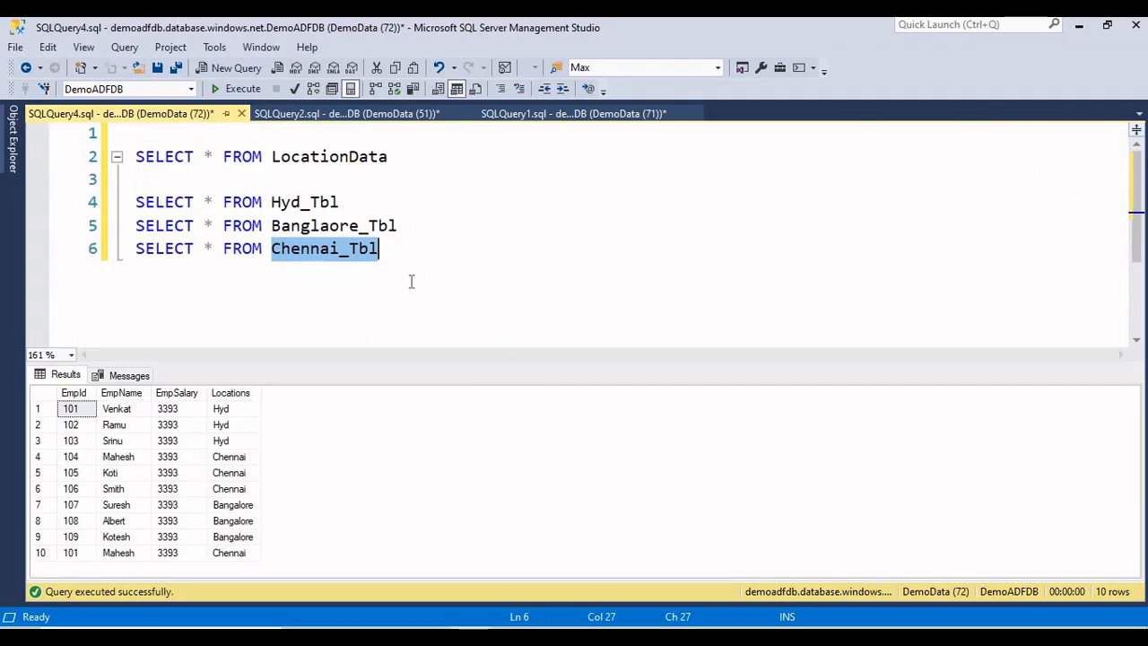
left_click(460, 267)
left_click_drag(460, 267, 126, 199)
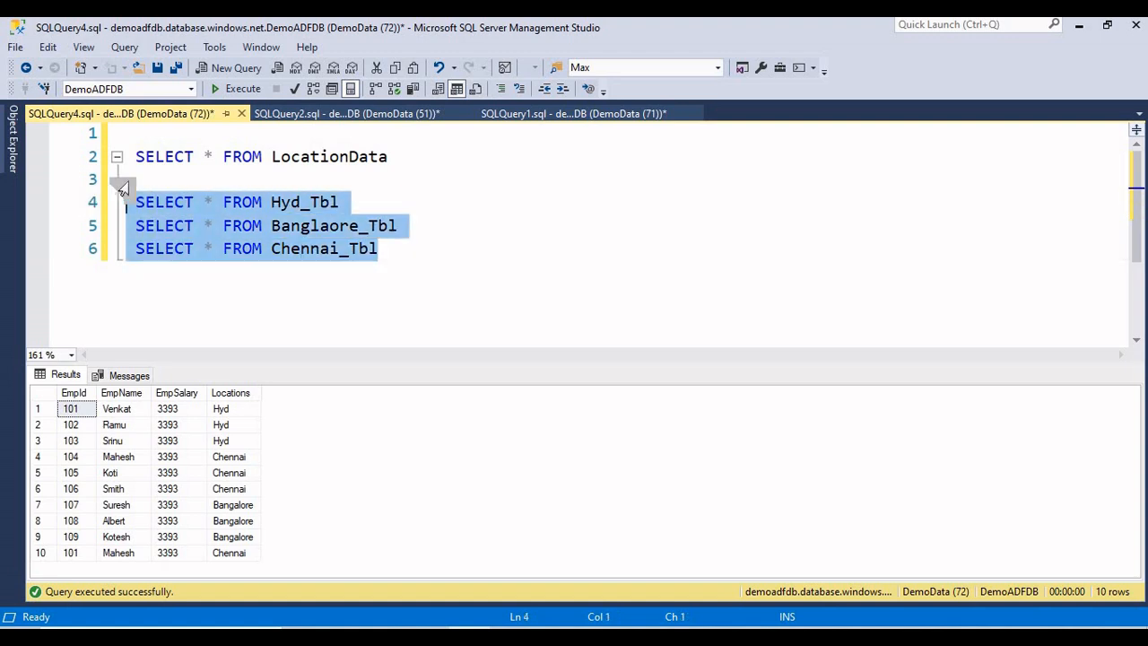
left_click(240, 89)
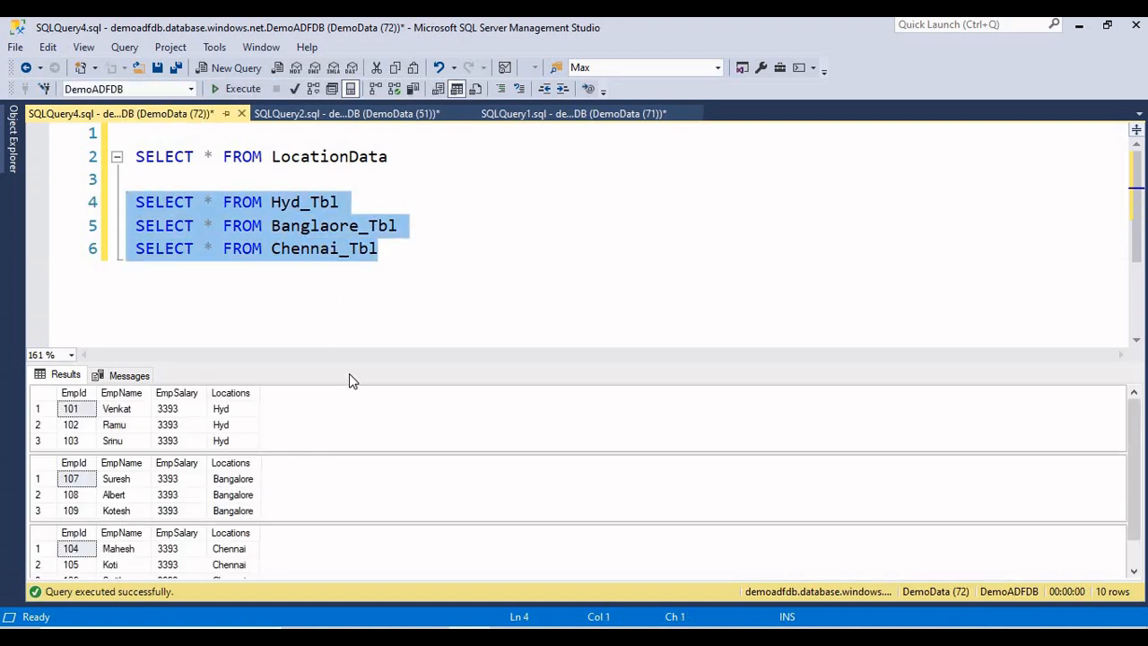
key("ctrl+r")
- Add the statement TRUNCATE TABLE Hyd_Tbl below the queries and execute only that statement
left_click(428, 322)
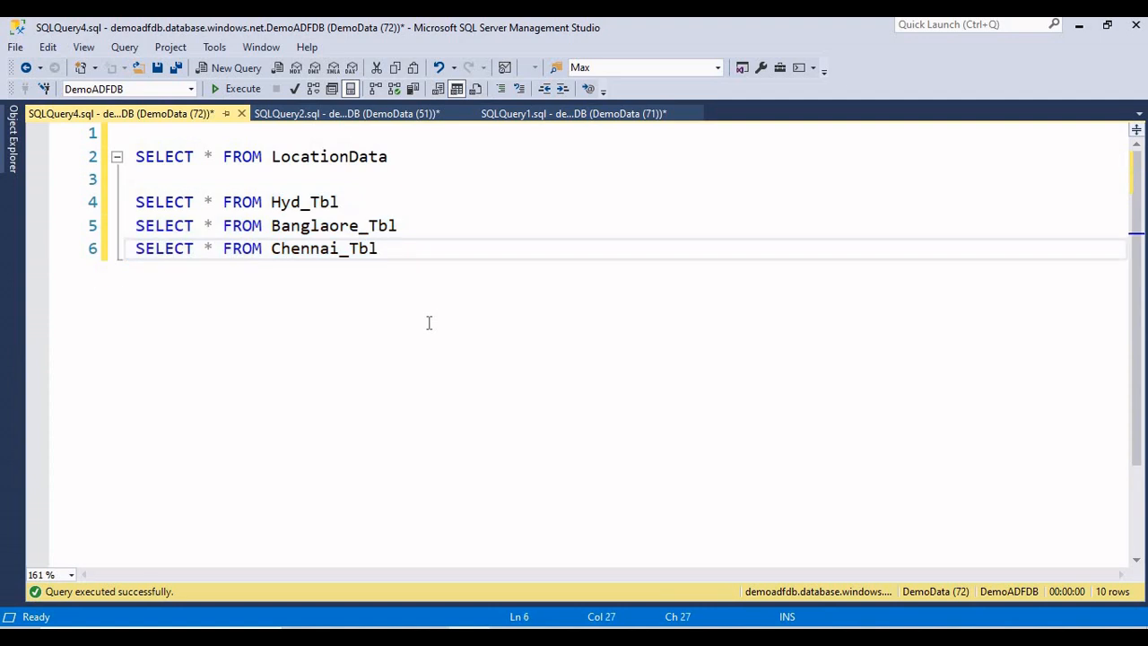
key("Return")
key("Return")
type("TRUNCA")
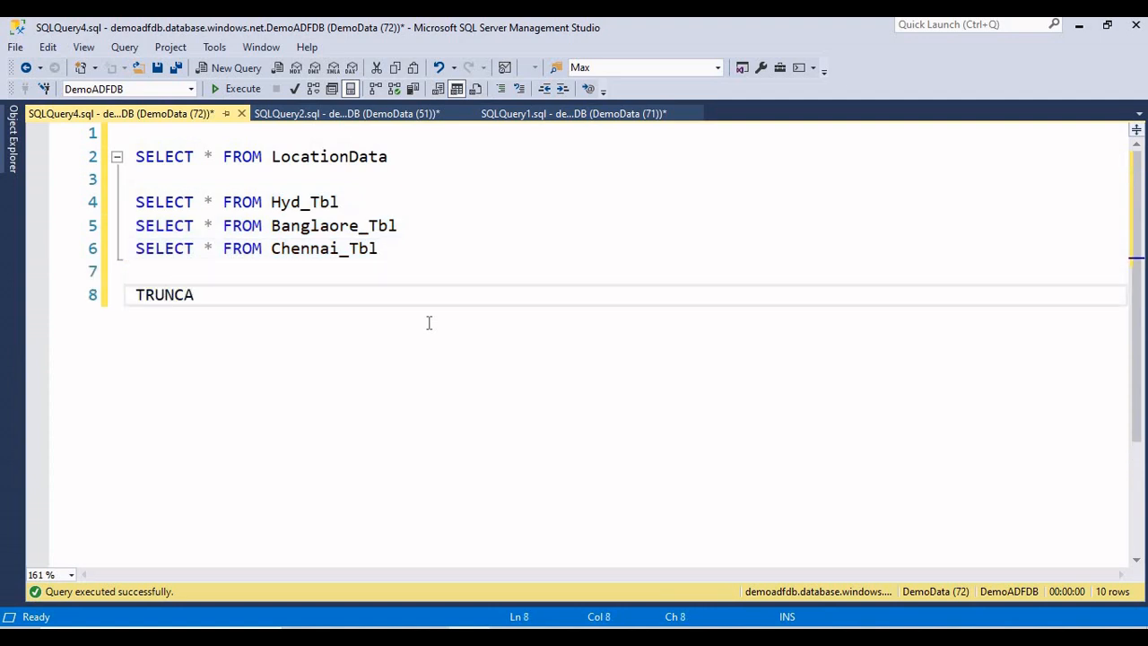
type("TE TABLE Hy")
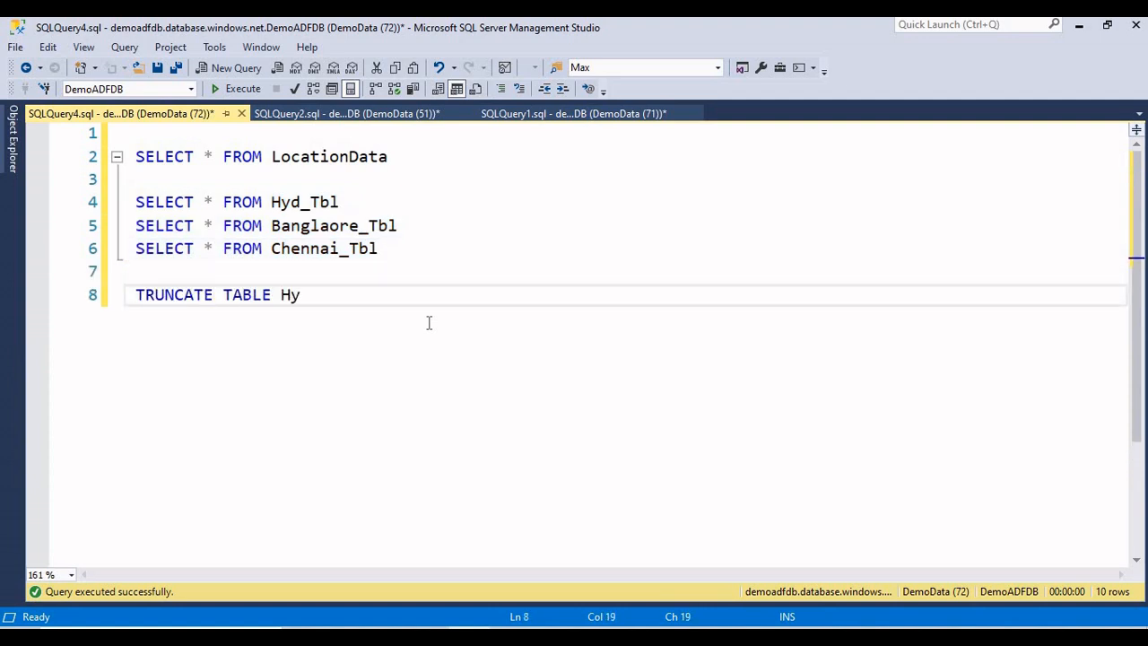
type("d_Tbl")
key("shift+Home")
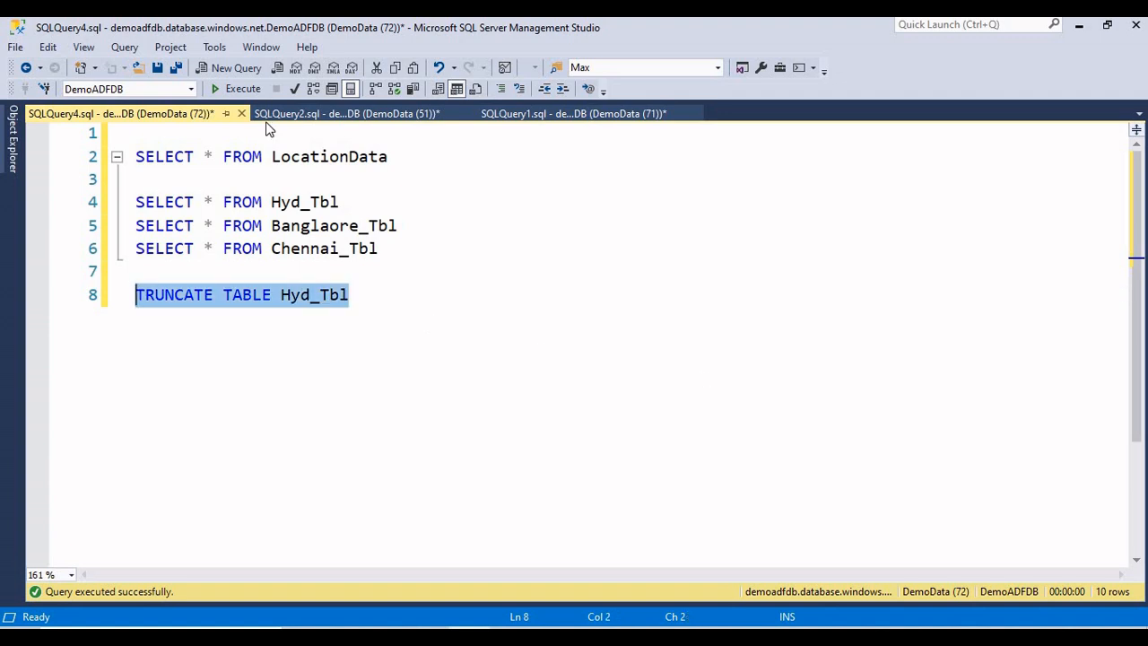
left_click(238, 88)
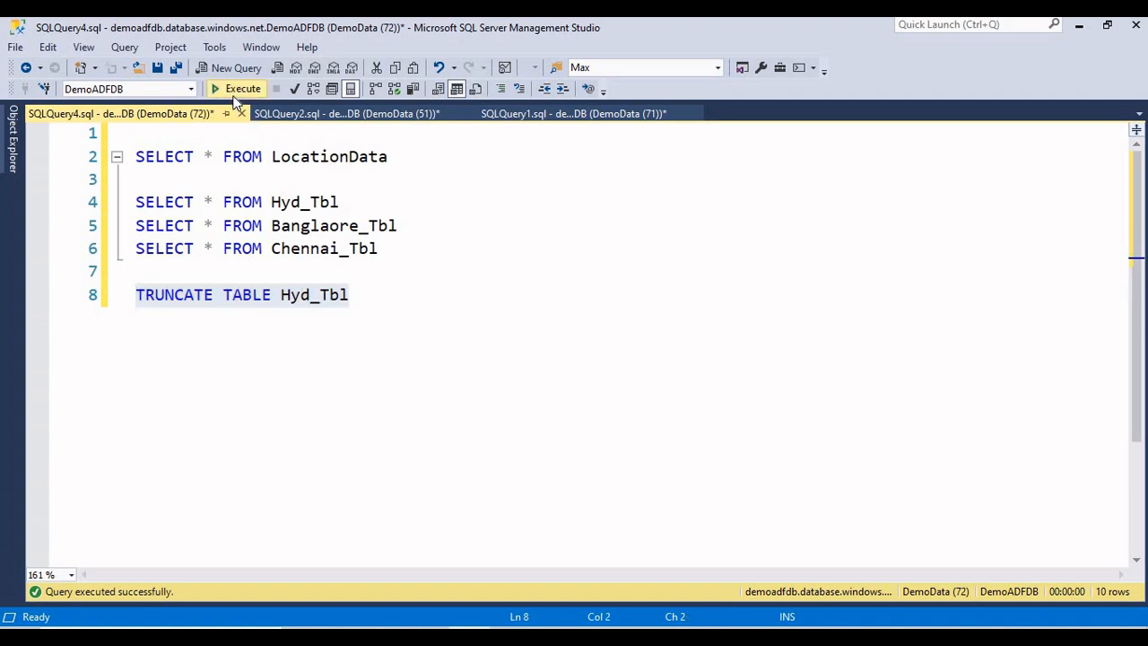
key("ctrl+r")
- Change the table in the TRUNCATE statement to Banglaore_Tbl and execute the statement
left_click(381, 212)
double_click(373, 228)
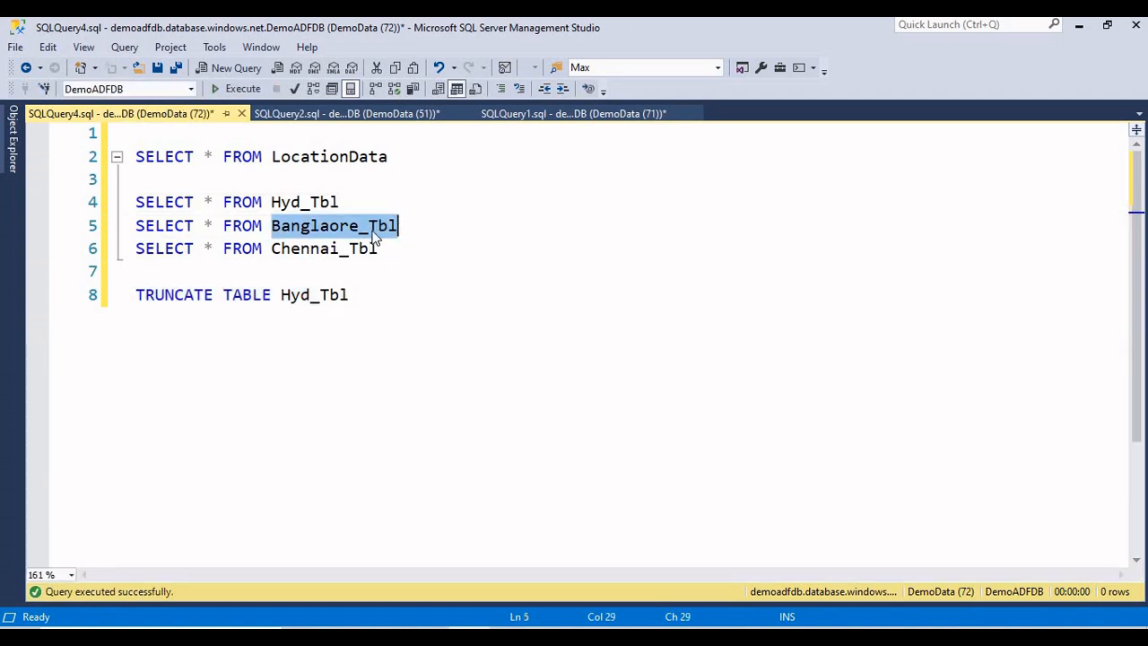
key("ctrl+c")
double_click(327, 296)
key("ctrl+v")
left_click(138, 302, "shift")
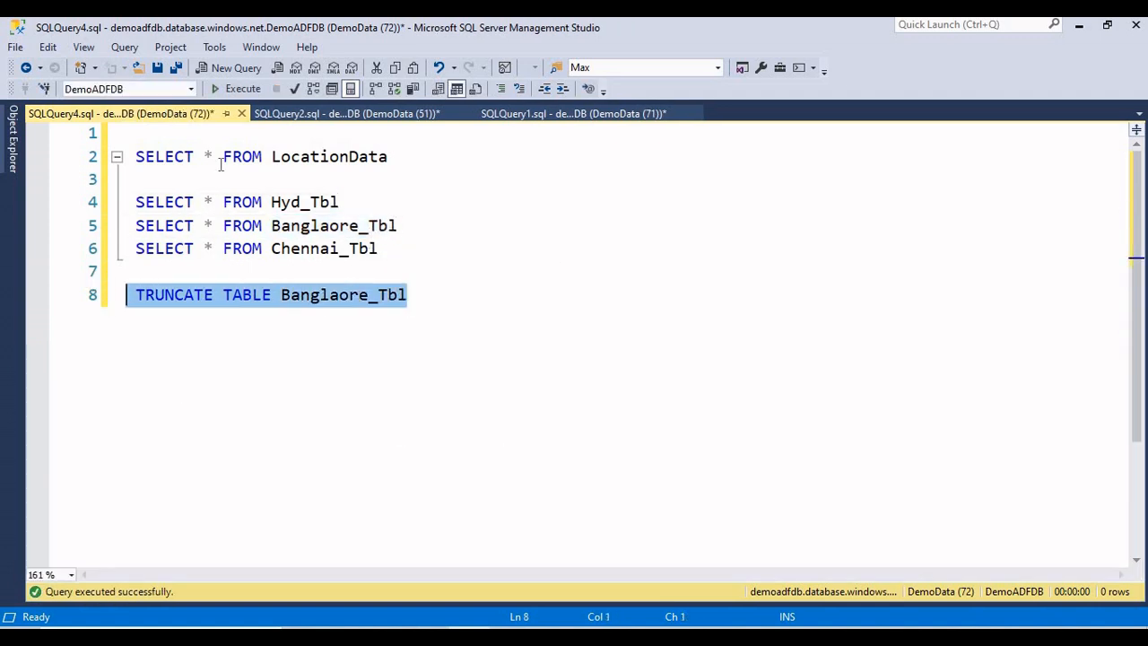
left_click(241, 88)
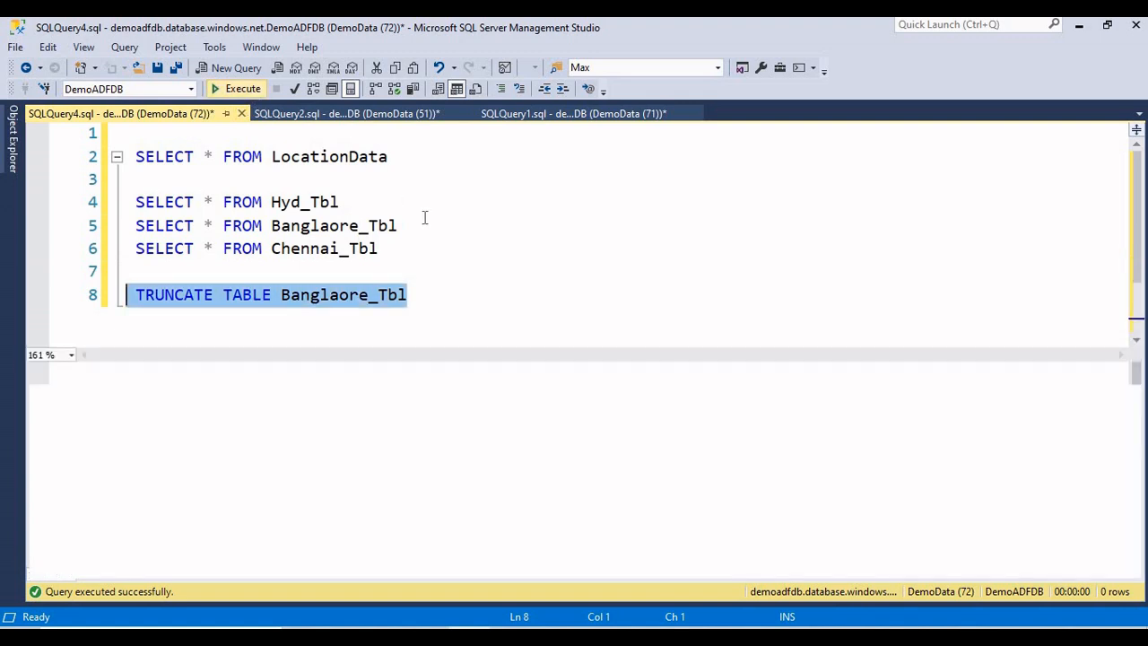
- Change the TRUNCATE statement's table to Chennai_Tbl, execute it, and delete the statement from the script
double_click(354, 248)
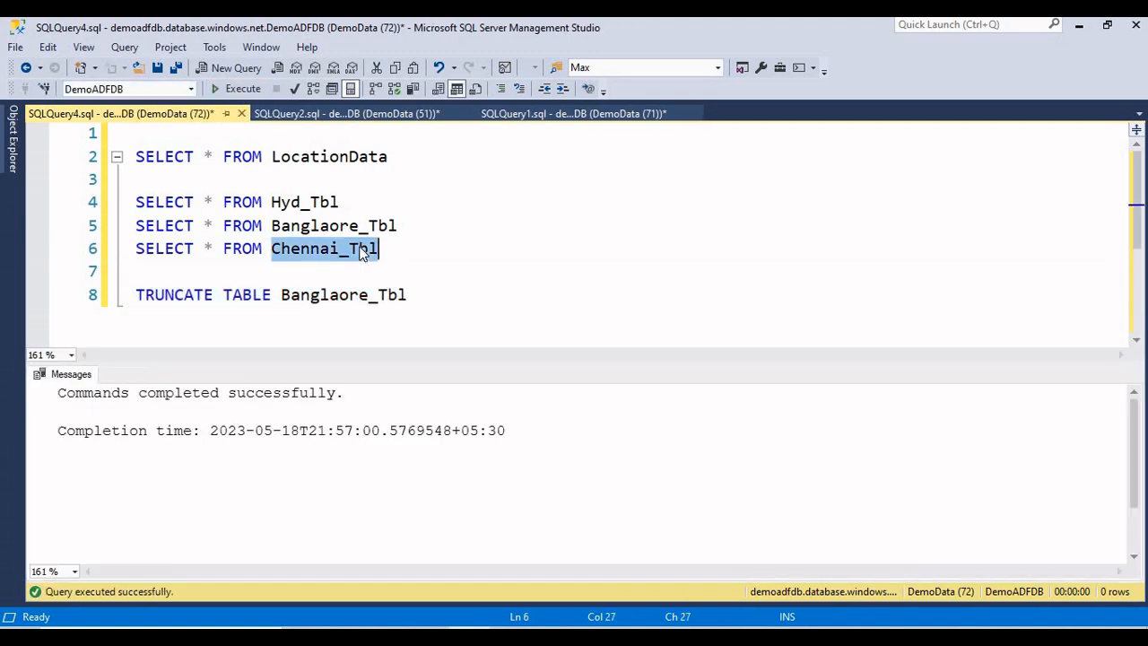
double_click(336, 299)
key("ctrl+v")
left_click_drag(441, 303, 94, 305)
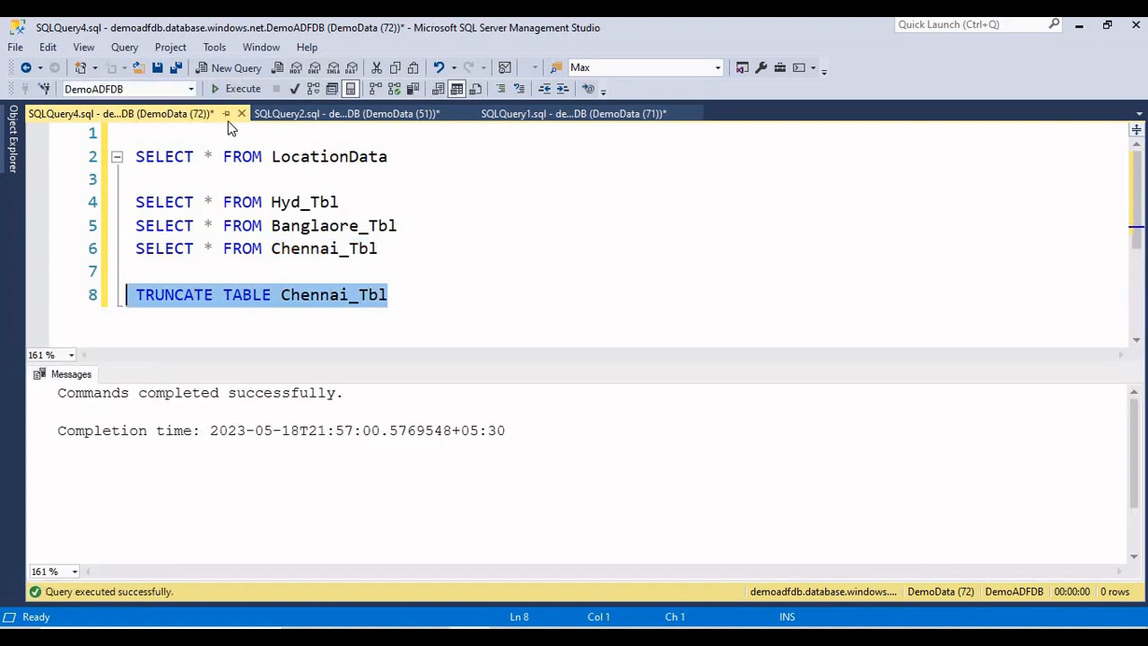
left_click(234, 90)
key("ctrl+r")
key("Delete")
- Rerun the SELECT queries on the three location tables to check their contents, and return to the sink's data preview in Azure Data Factory
left_click_drag(440, 299, 130, 180)
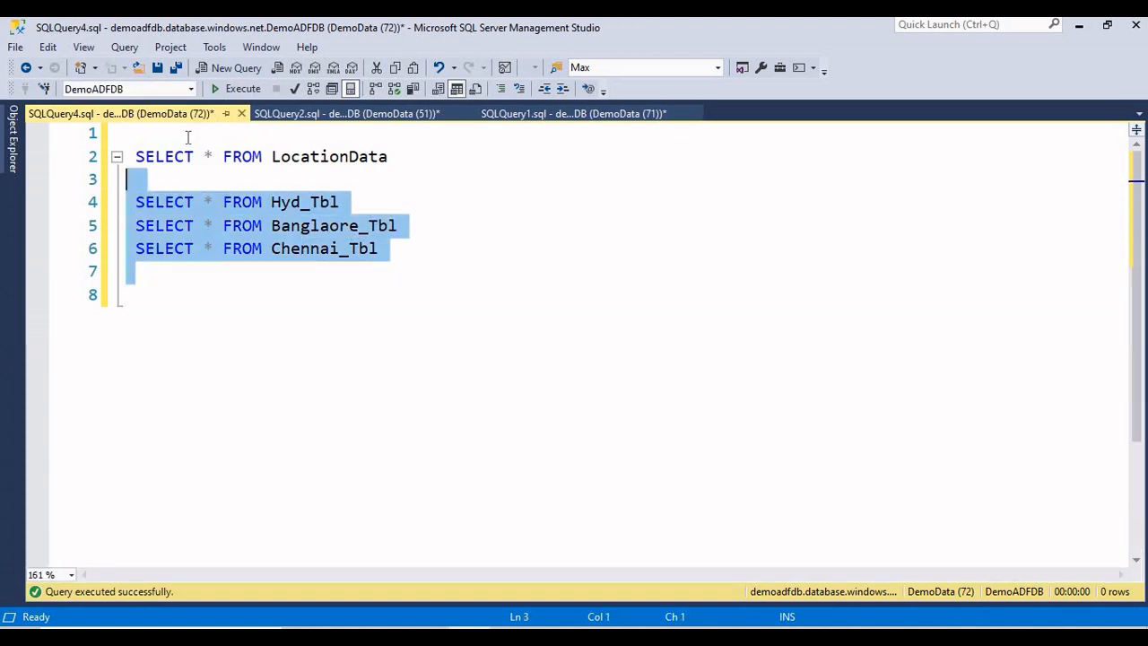
left_click(236, 88)
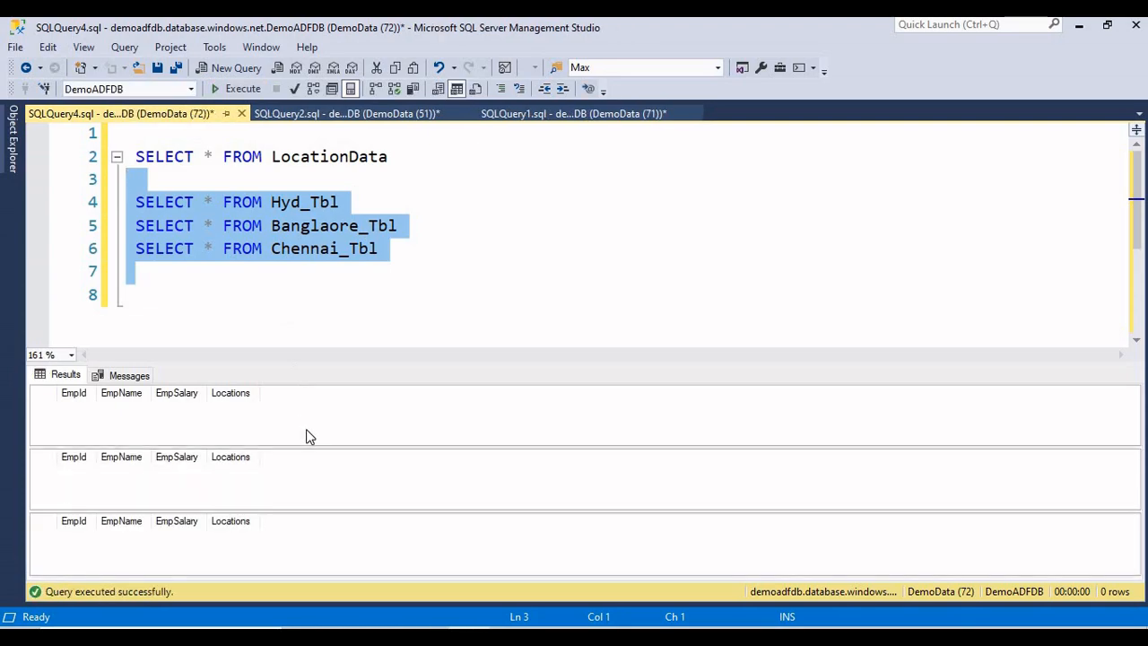
key("ctrl+r")
key("alt+Tab")
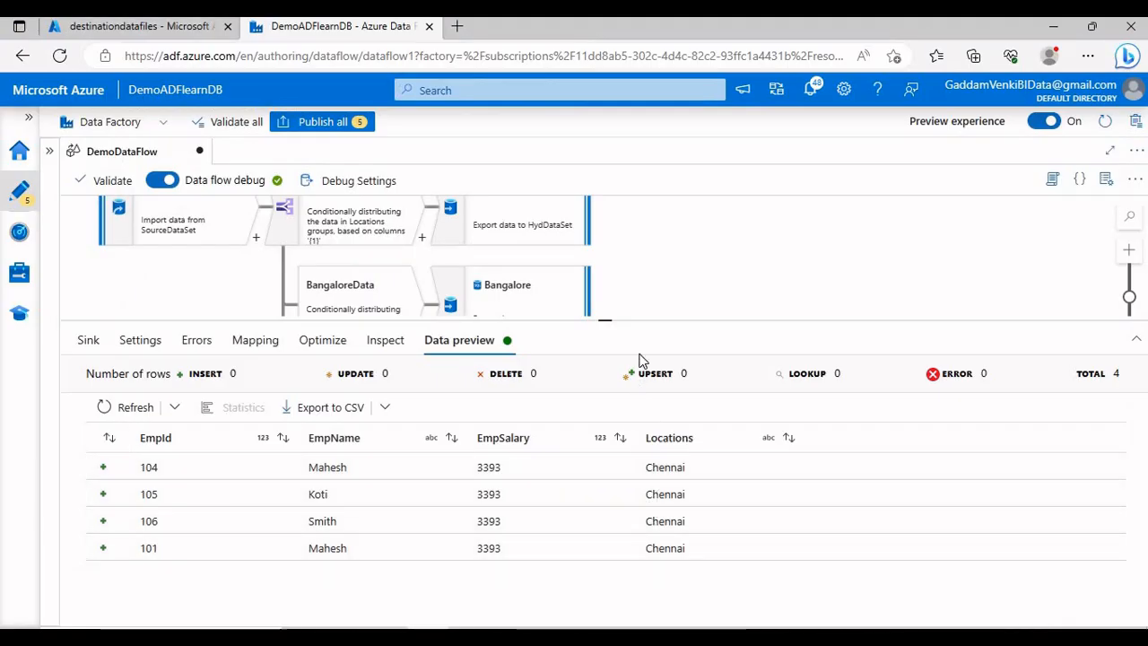
- Create a new pipeline in the factory resources and name it TestResult
left_click_drag(604, 320, 619, 430)
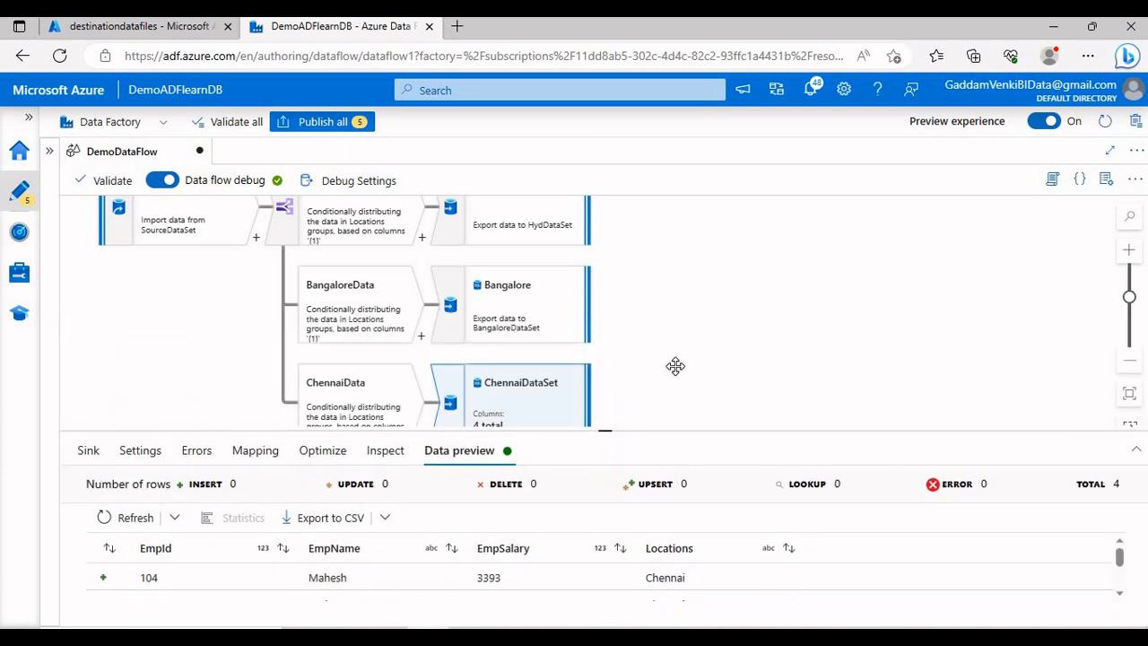
left_click(50, 151)
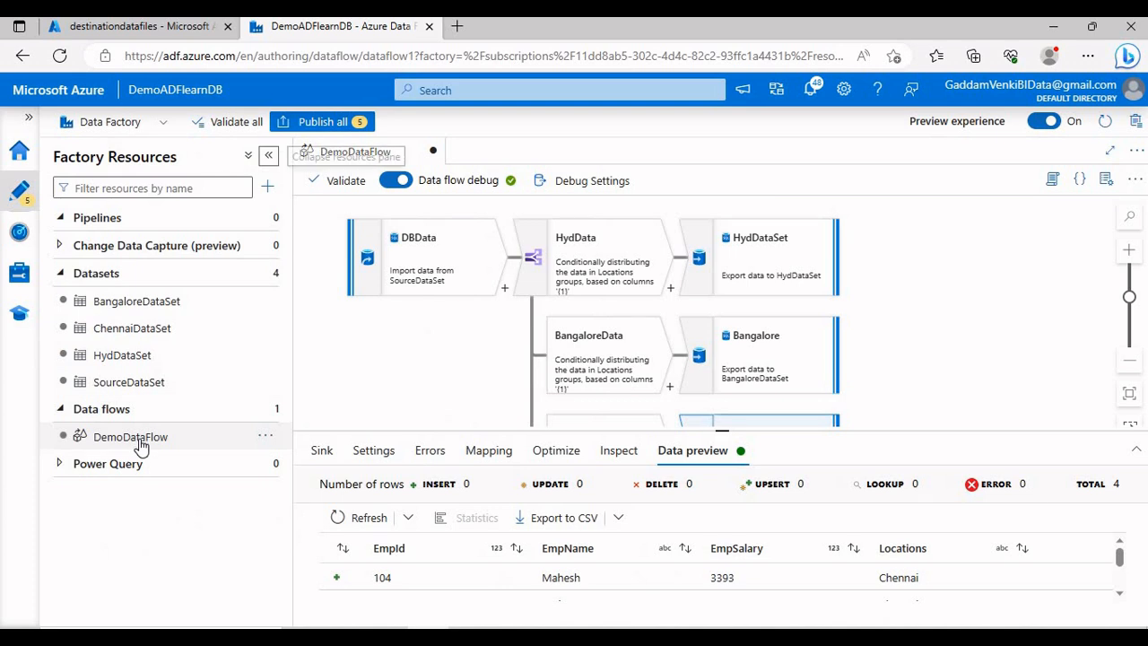
left_click(265, 219)
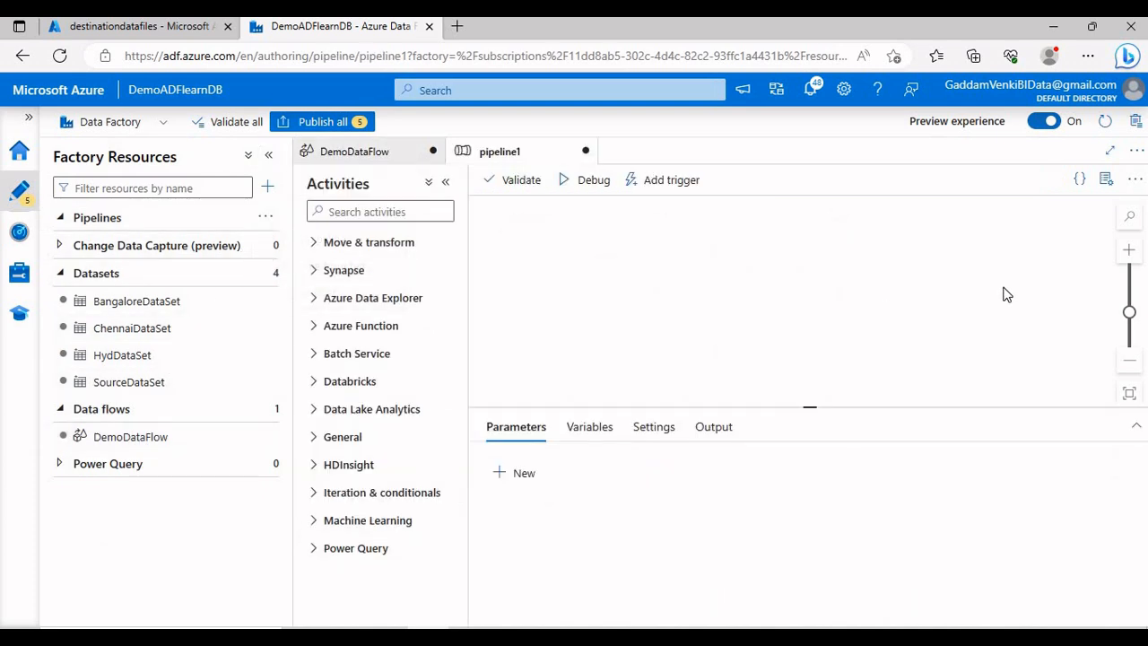
double_click(1022, 298)
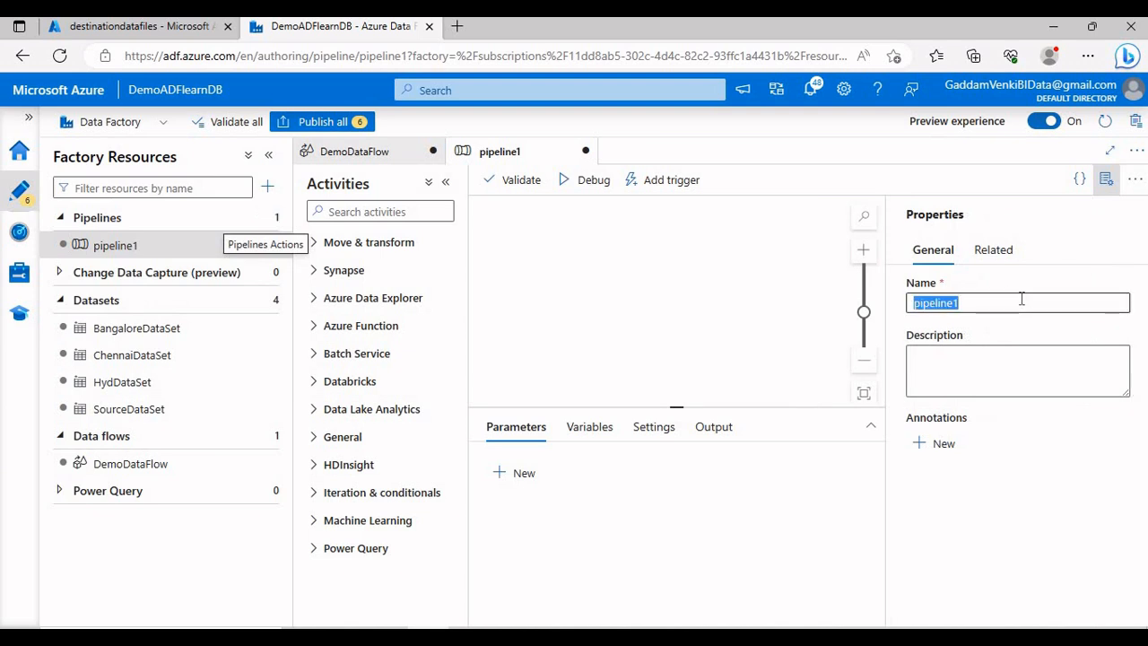
type("TestResult")
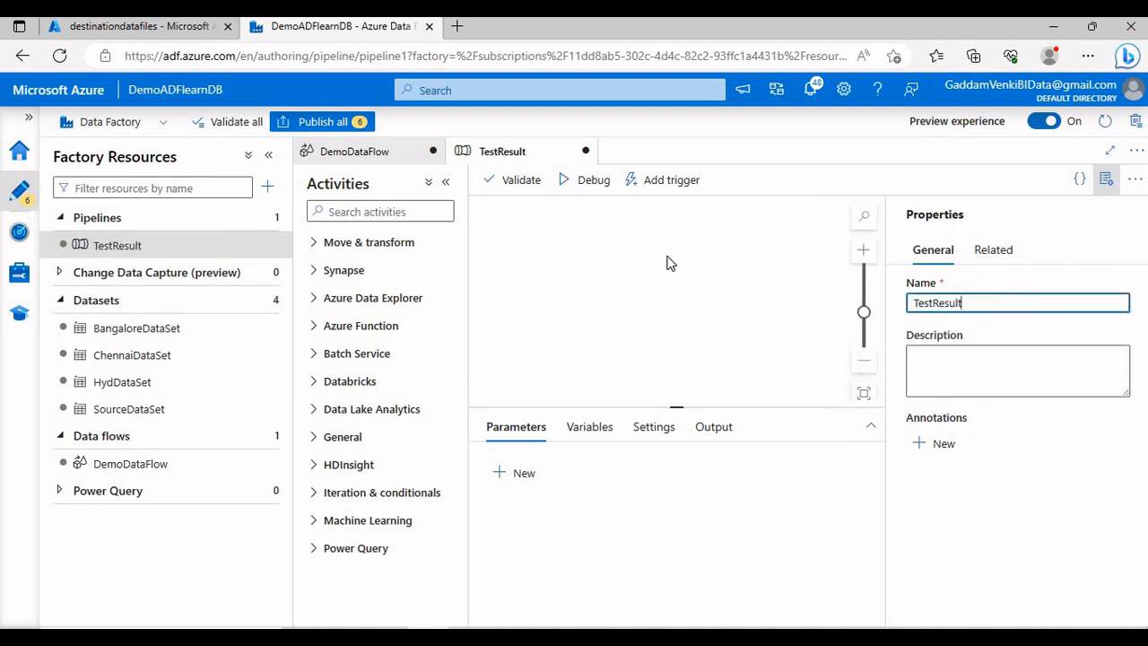
- Add a Data flow activity from Move & transform to the TestResult pipeline and name it ExecutionData
left_click(318, 245)
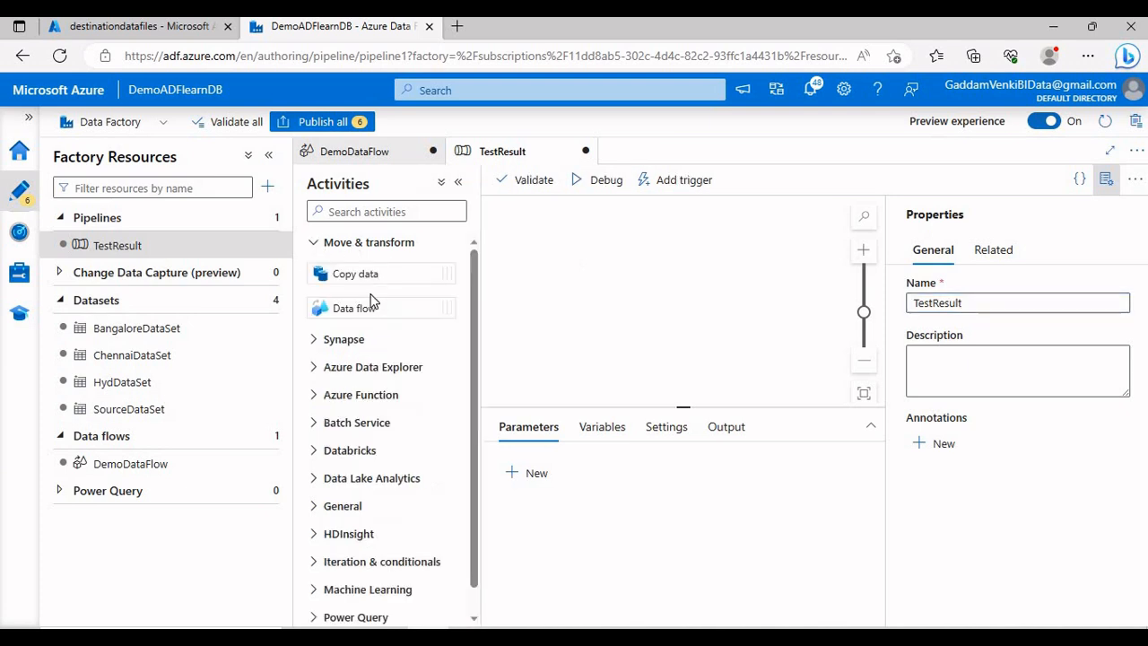
left_click_drag(352, 307, 556, 296)
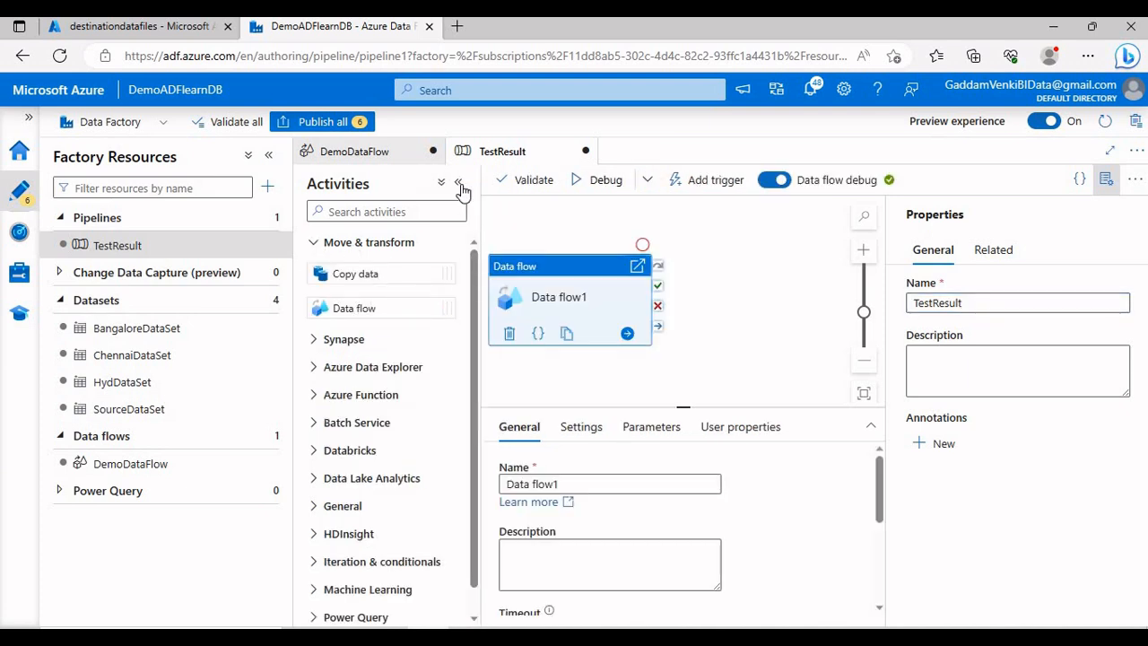
left_click(457, 181)
left_click_drag(592, 466, 481, 477)
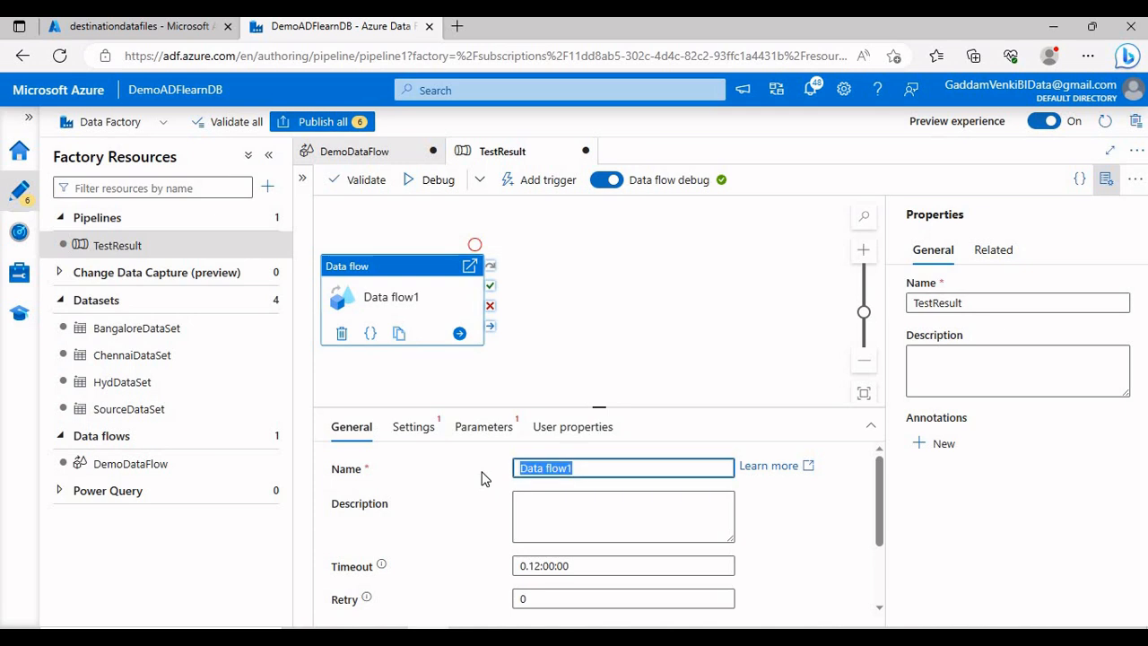
type("ExecutionData")
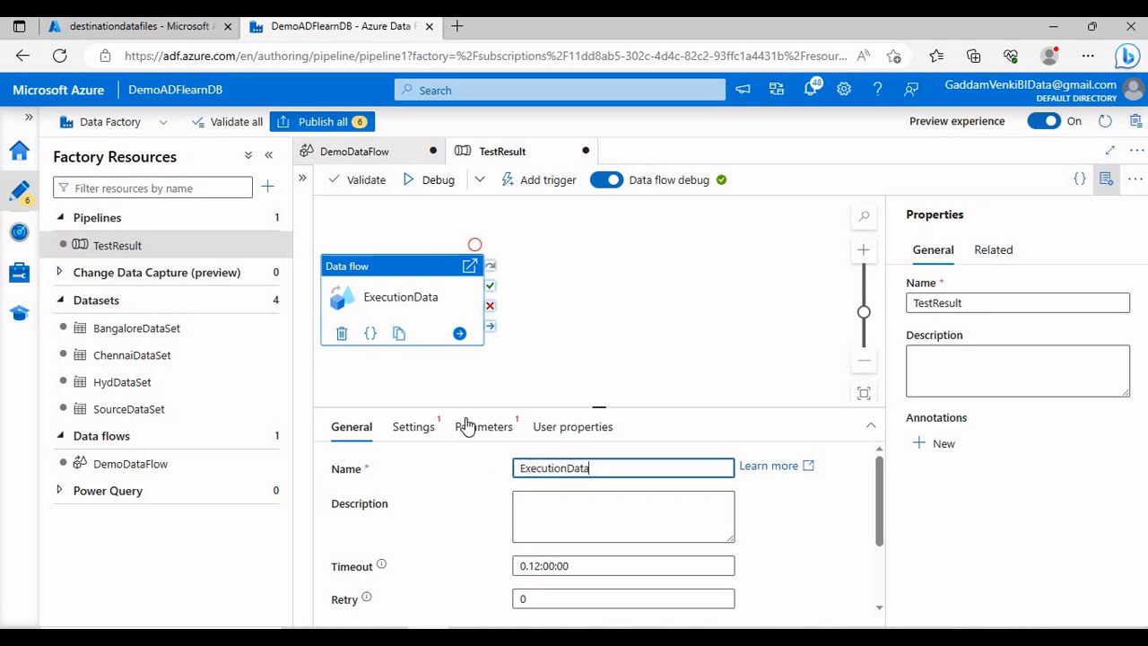
left_click_drag(414, 296, 461, 296)
- Set the ExecutionData activity to use DemoDataFlow, review its remaining settings and parameters, and hide the pipeline properties
left_click(411, 426)
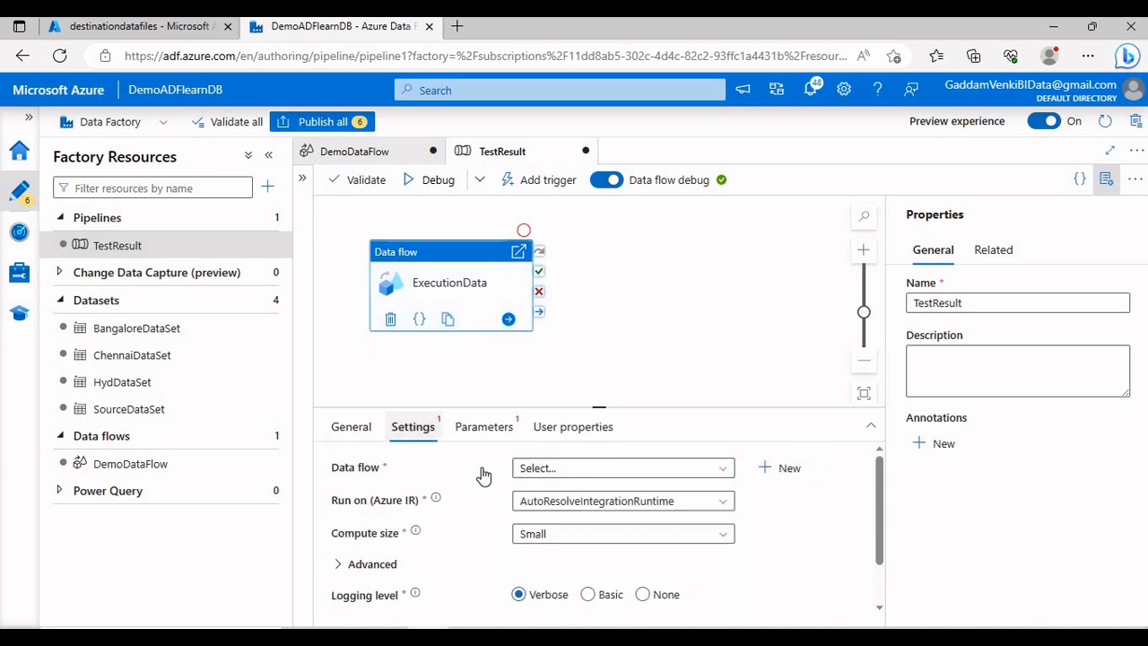
left_click(585, 470)
left_click(558, 548)
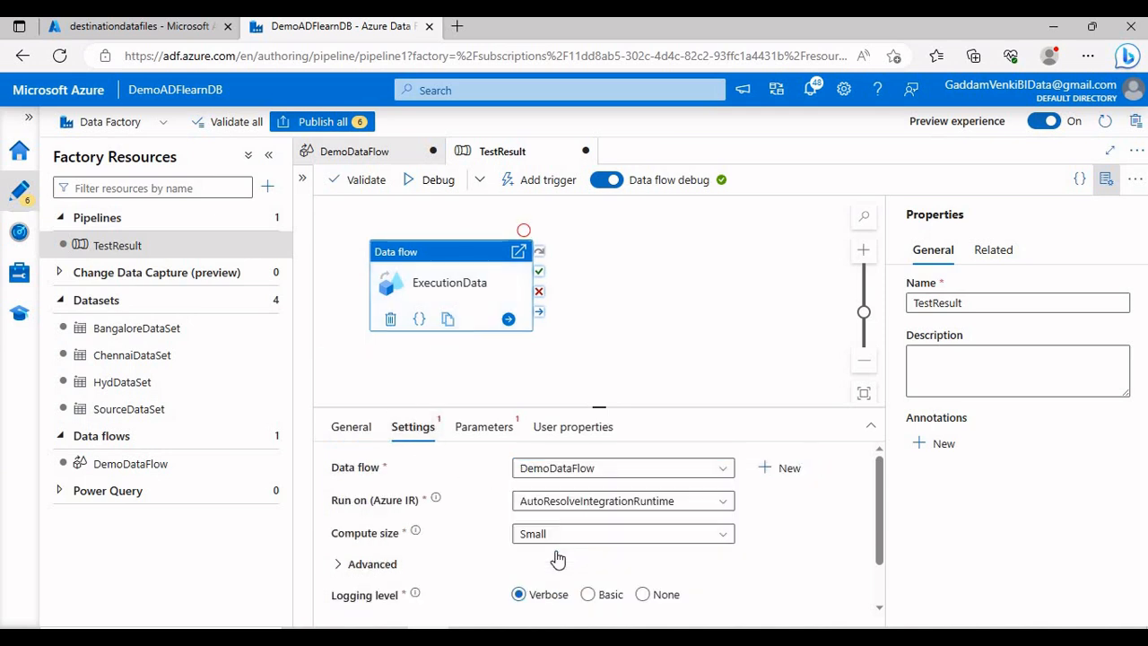
scroll(798, 521, "down", 2)
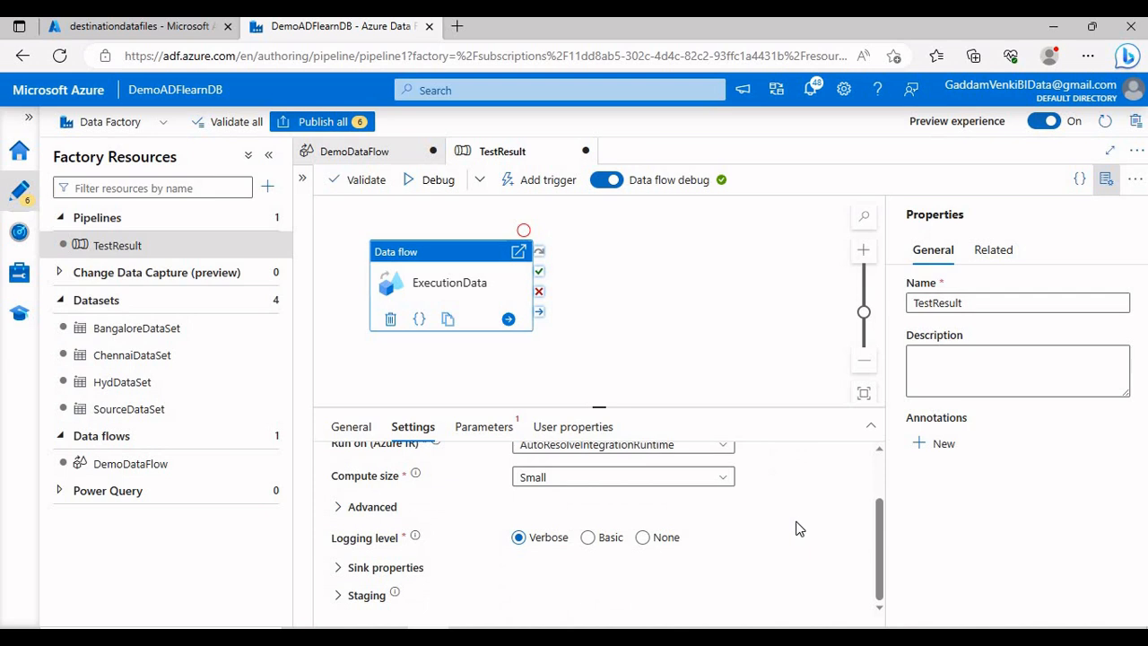
left_click(483, 432)
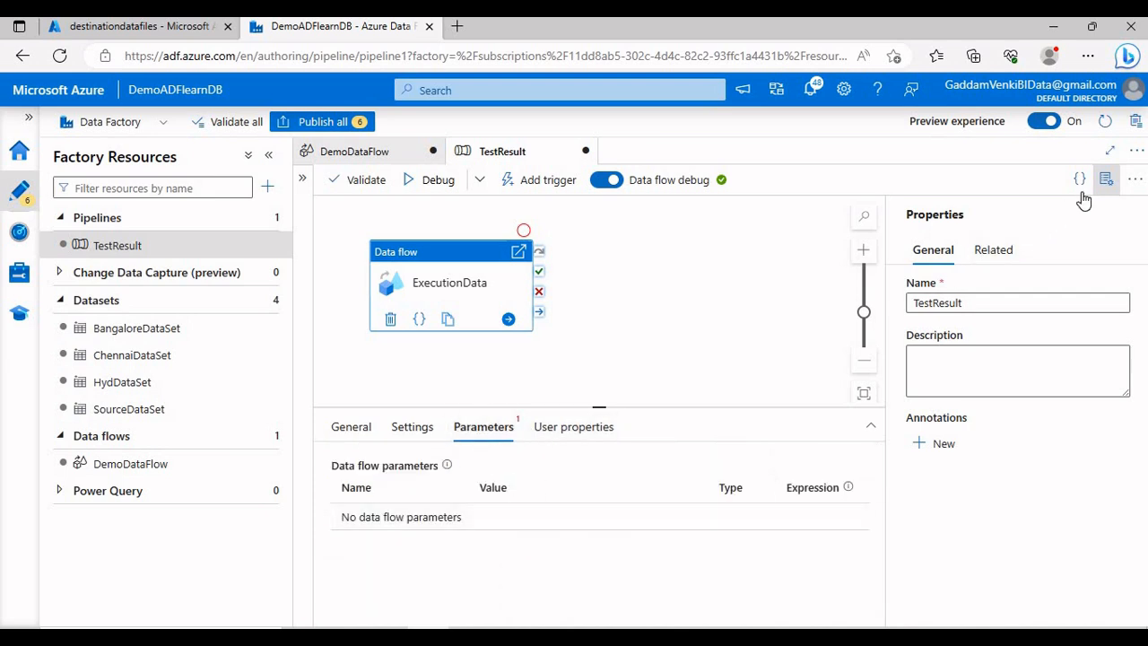
left_click(1107, 183)
- Switch to SQL Server Management Studio, rerun the SELECT queries on the three location tables, and return to Azure Data Factory
left_click(428, 637)
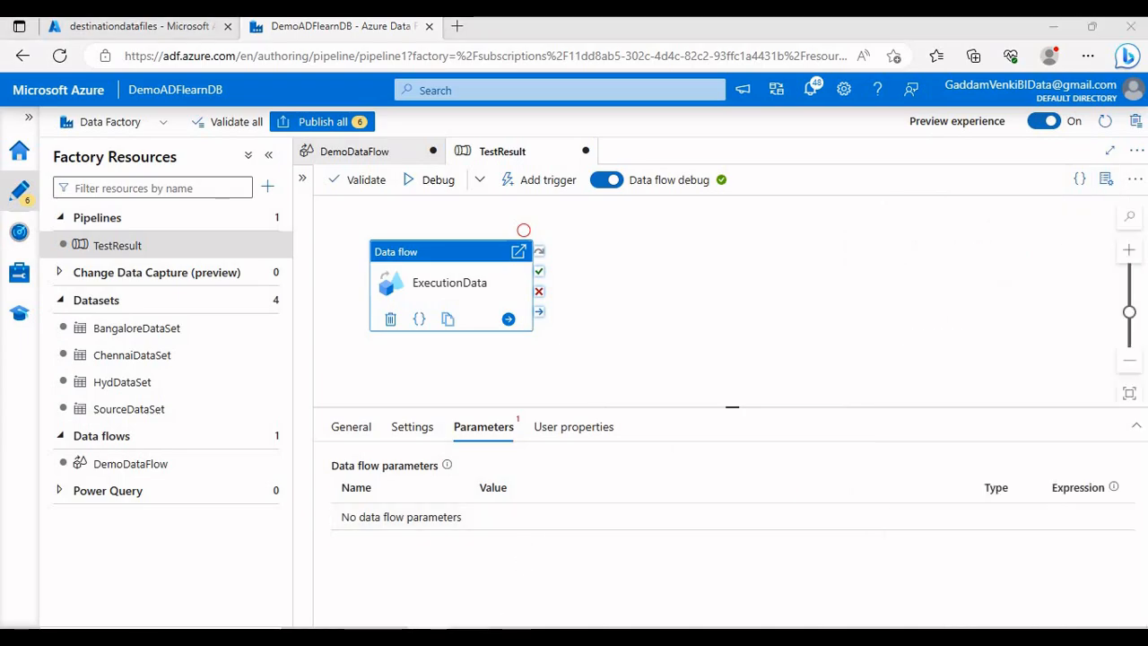
left_click(239, 89)
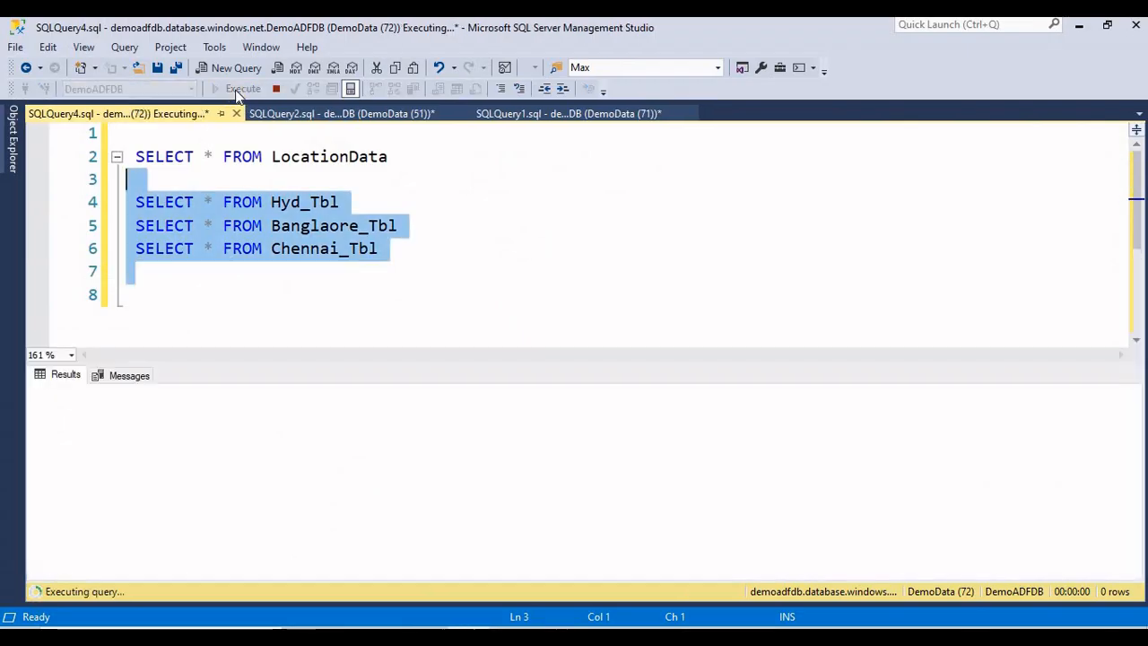
left_click(239, 94)
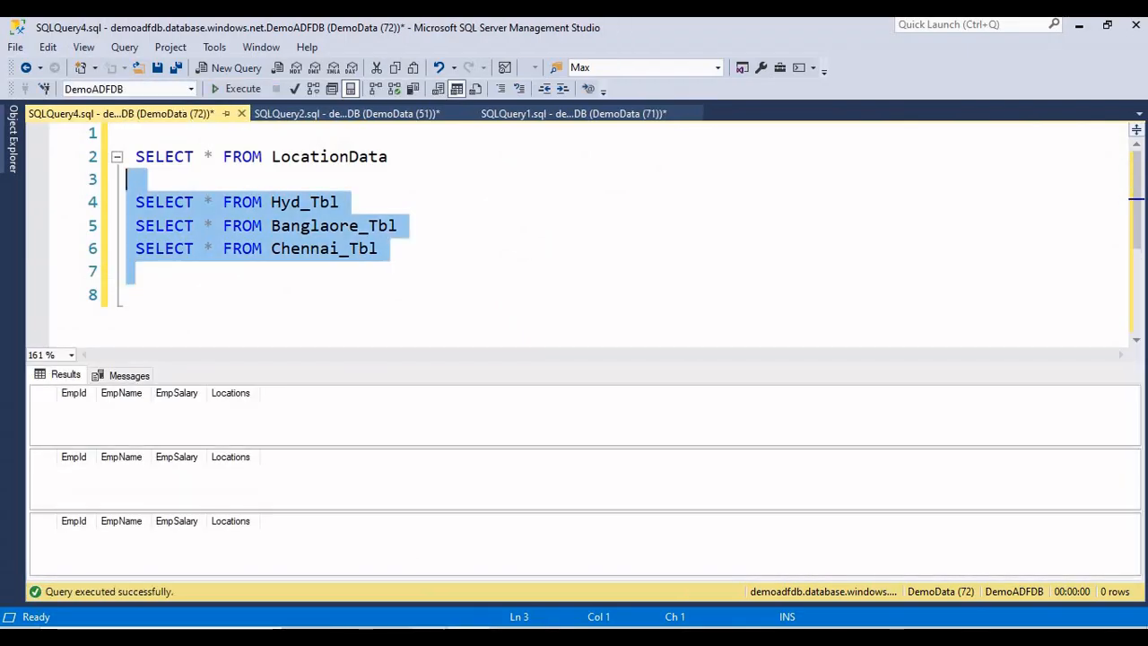
left_click(396, 636)
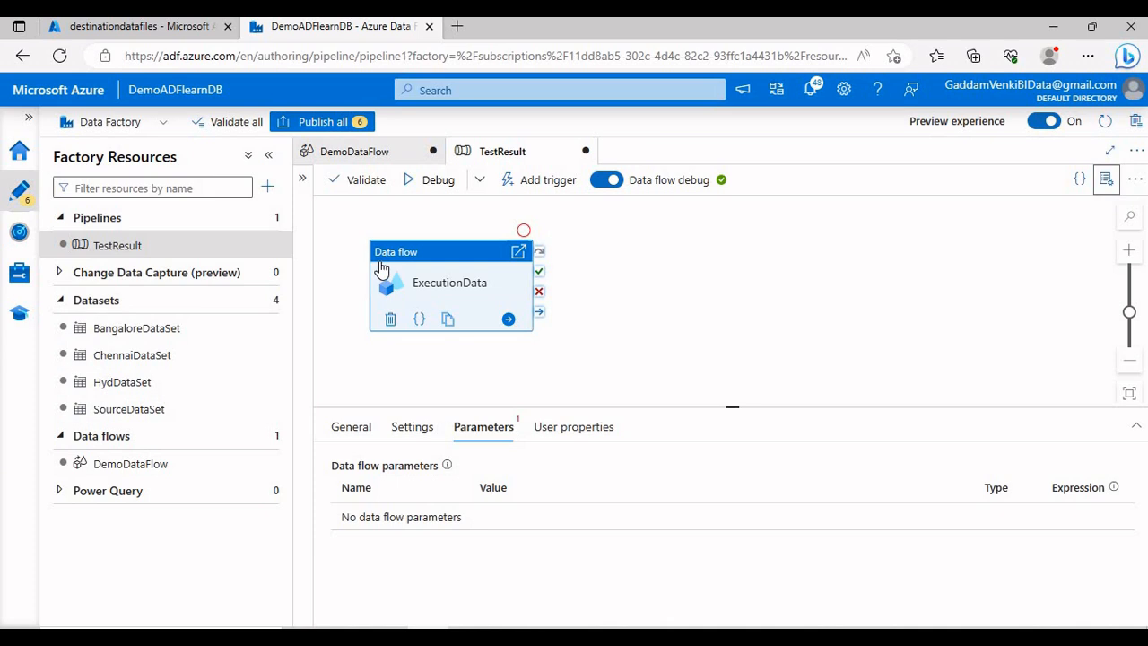
- Validate the TestResult pipeline, start a debug run, and enlarge the run output area
left_click(342, 179)
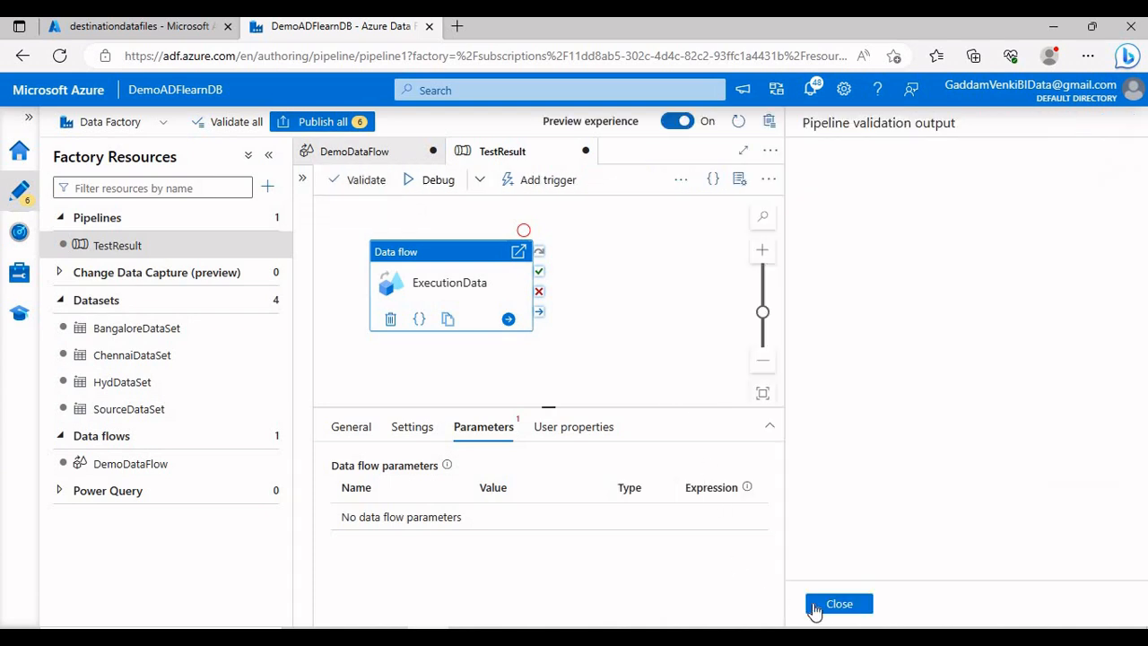
left_click(823, 606)
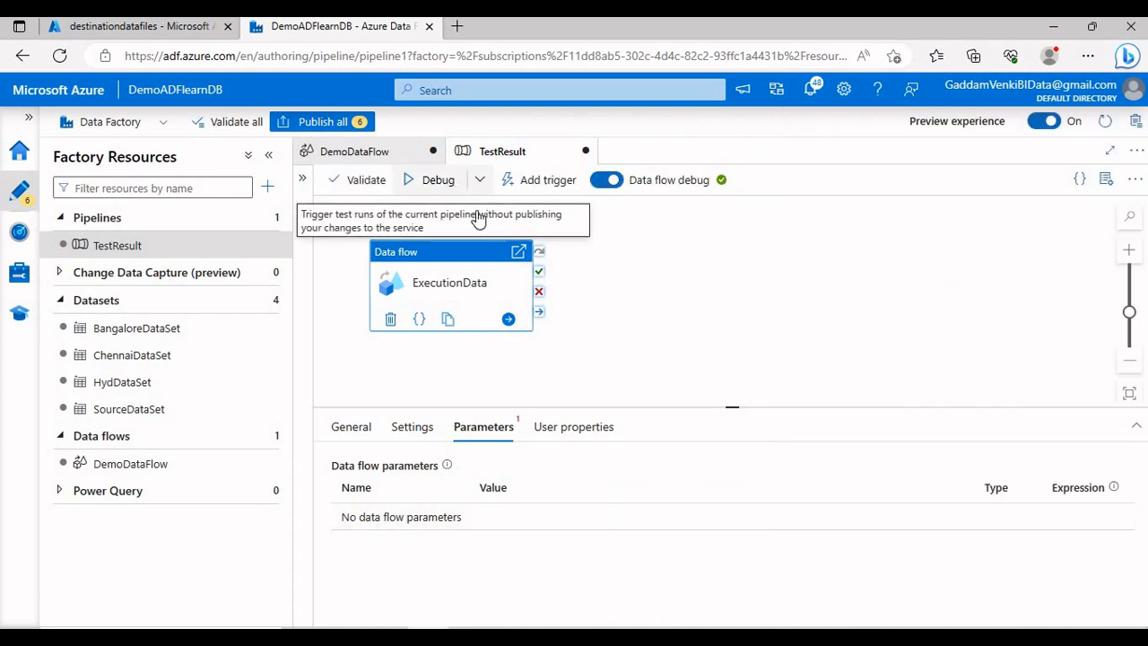
left_click(683, 403)
left_click_drag(684, 405, 672, 356)
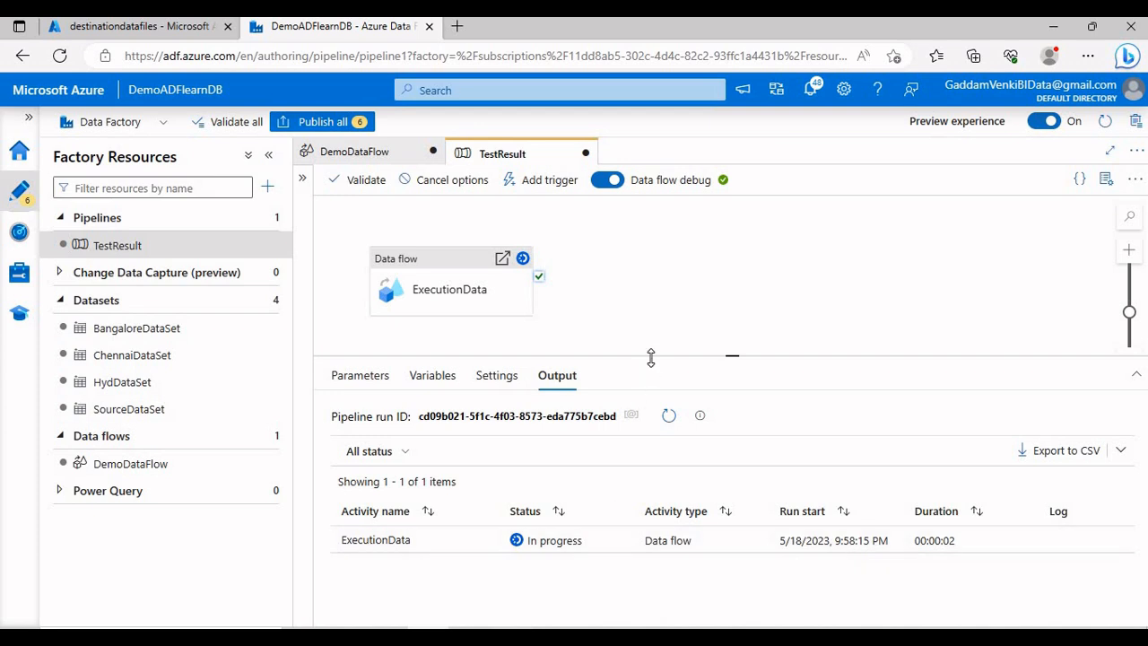
left_click_drag(651, 356, 651, 332)
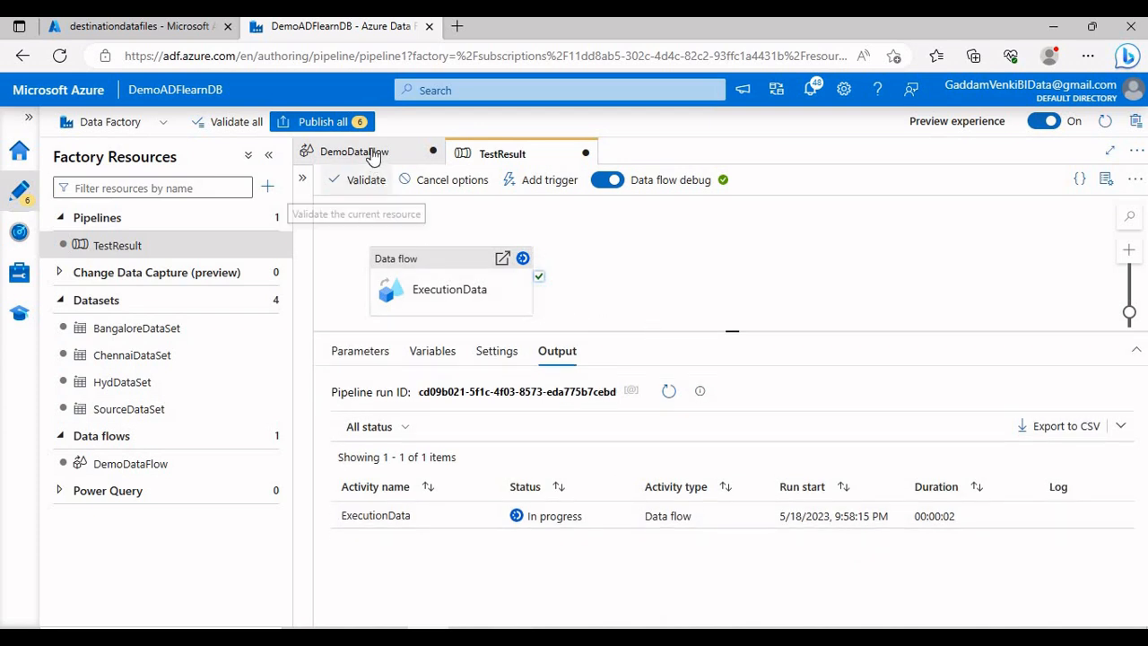
- Review the streams on the DemoDataFlow canvas and return to the TestResult pipeline's run output
left_click(375, 155)
mouse_move(437, 355)
left_mouse_down()
mouse_move(432, 323)
mouse_move(428, 341)
left_mouse_up()
left_click(476, 157)
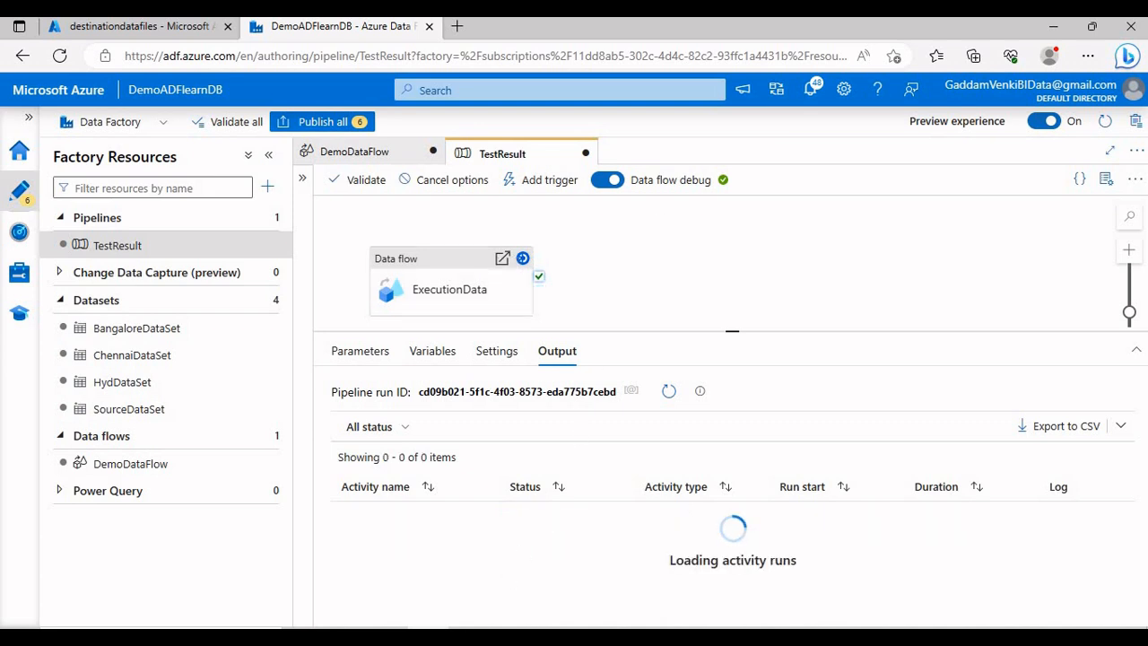
- Switch to SQL Server Management Studio, rerun the three location table queries, and examine the Locations values in each result set
left_click(477, 637)
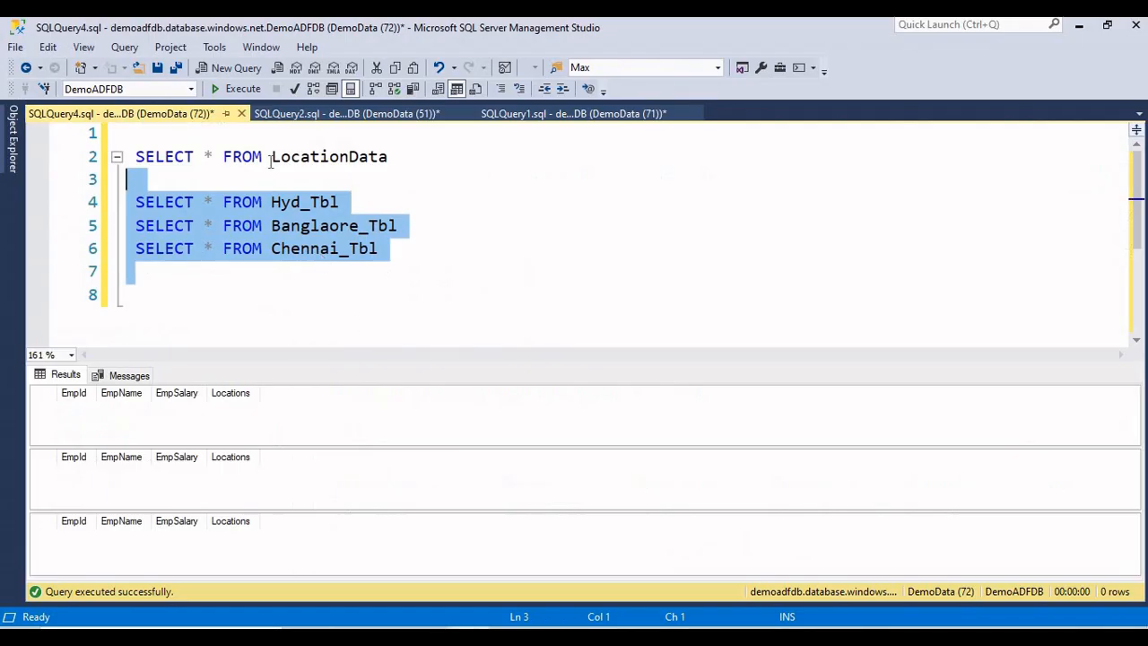
left_click(235, 88)
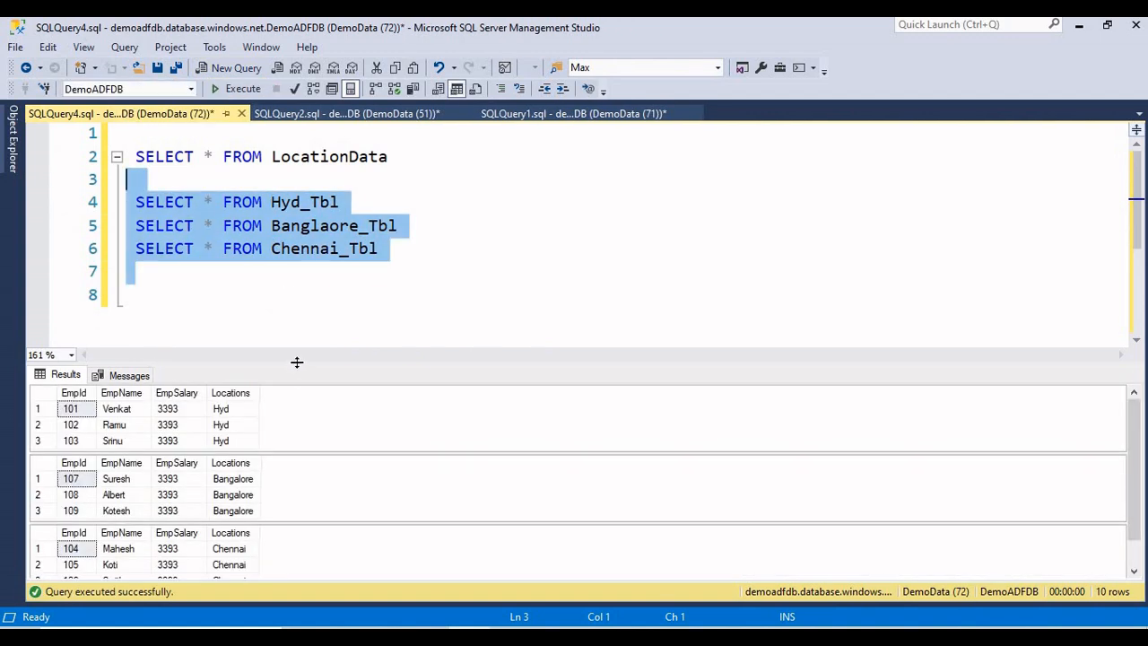
left_click_drag(293, 362, 296, 303)
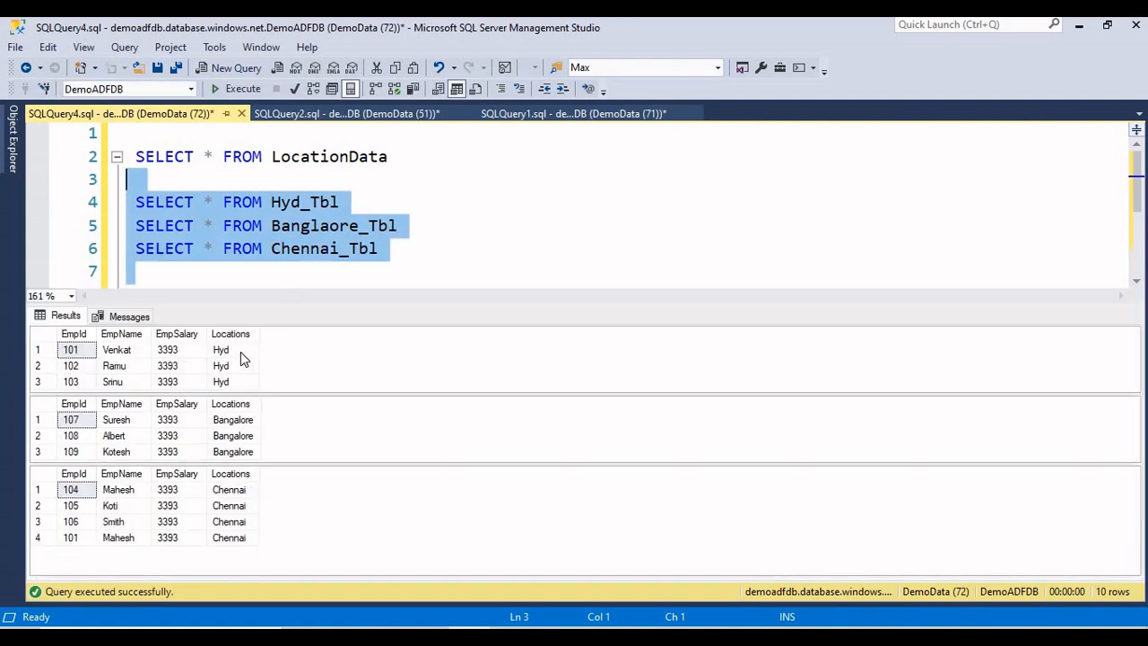
left_click_drag(240, 349, 223, 557)
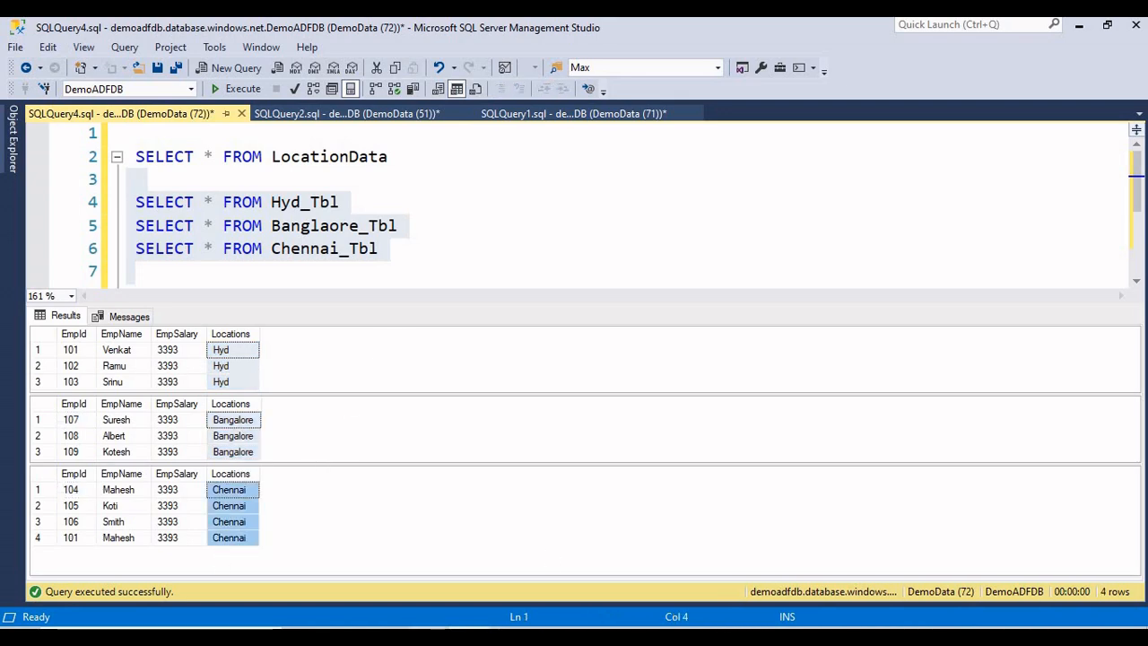
- Return to Azure Data Factory and refresh the status of the TestResult debug run
left_click(428, 637)
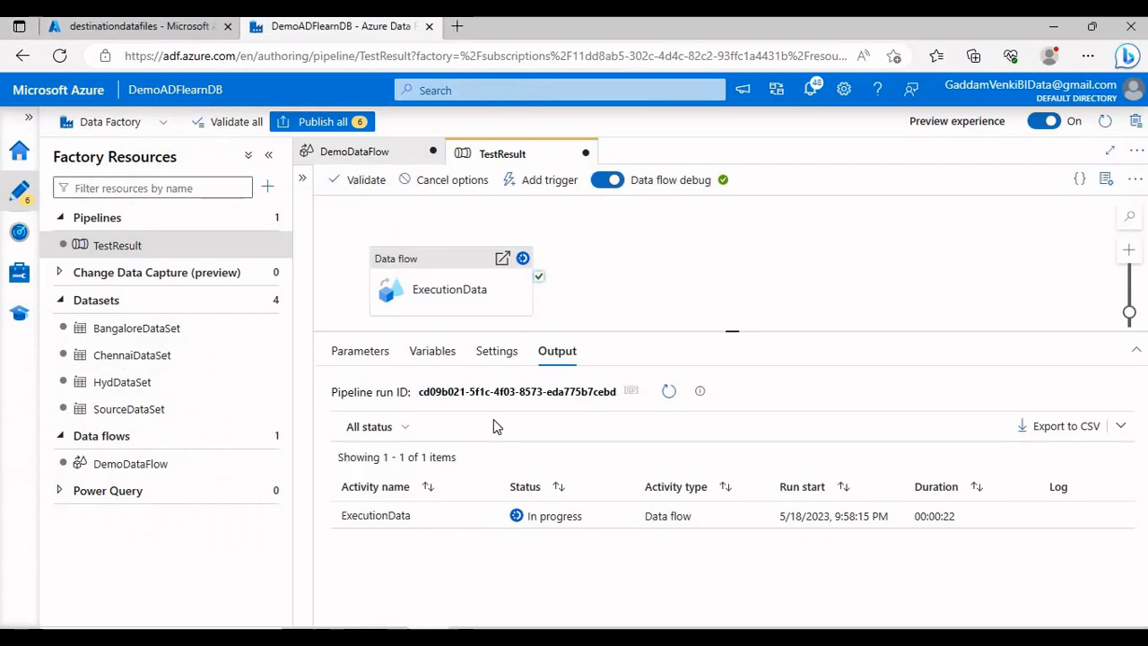
left_click(669, 394)
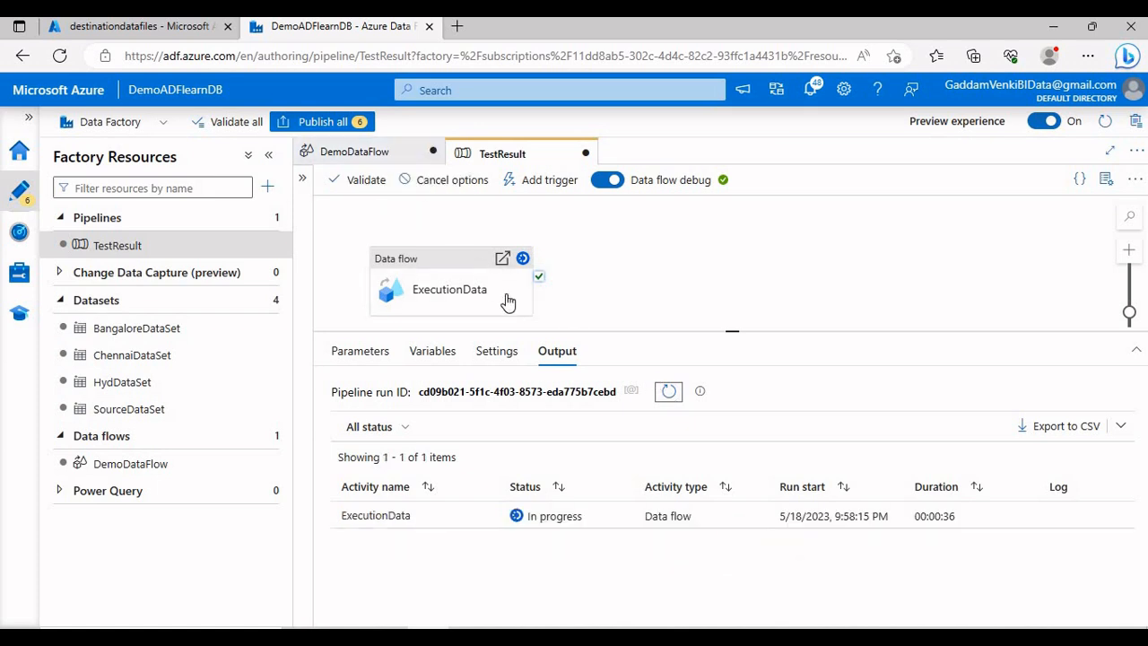
left_click(669, 391)
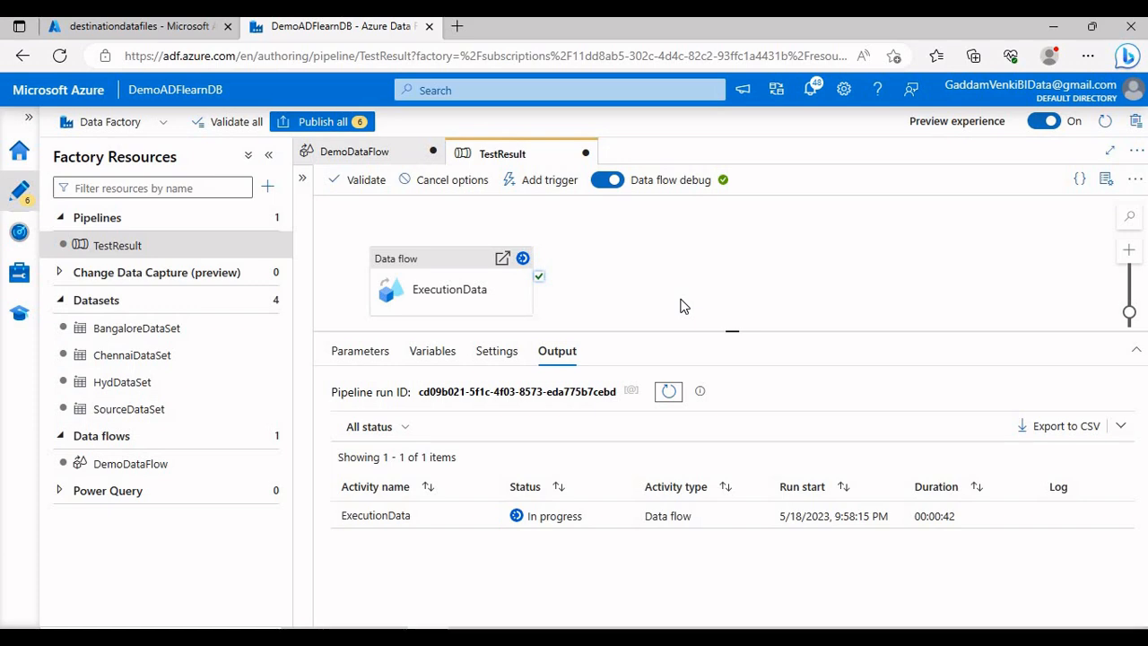
- Query the three location tables again in SQL Server Management Studio and go back to the pipeline run in Azure Data Factory
left_click(489, 637)
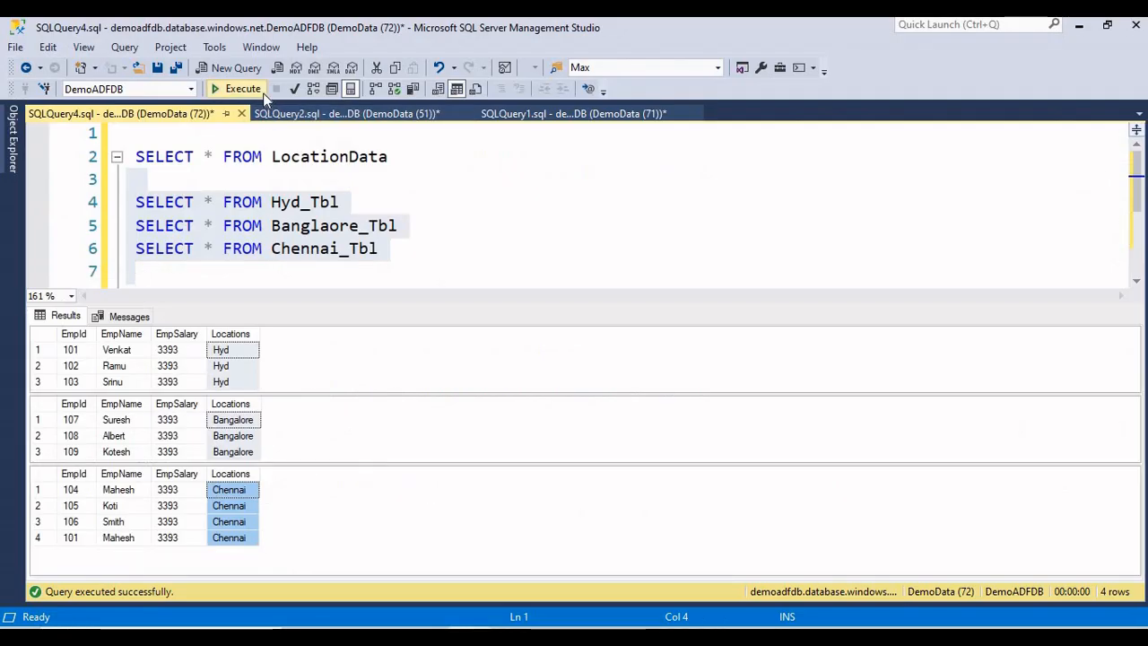
left_click(236, 88)
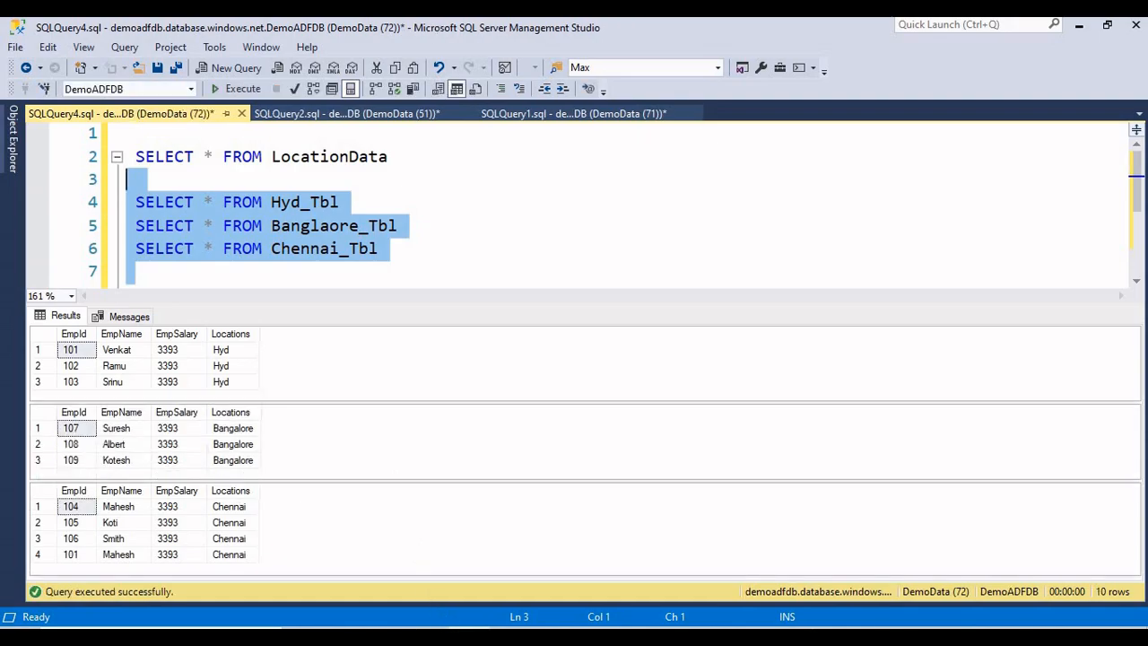
left_click(431, 636)
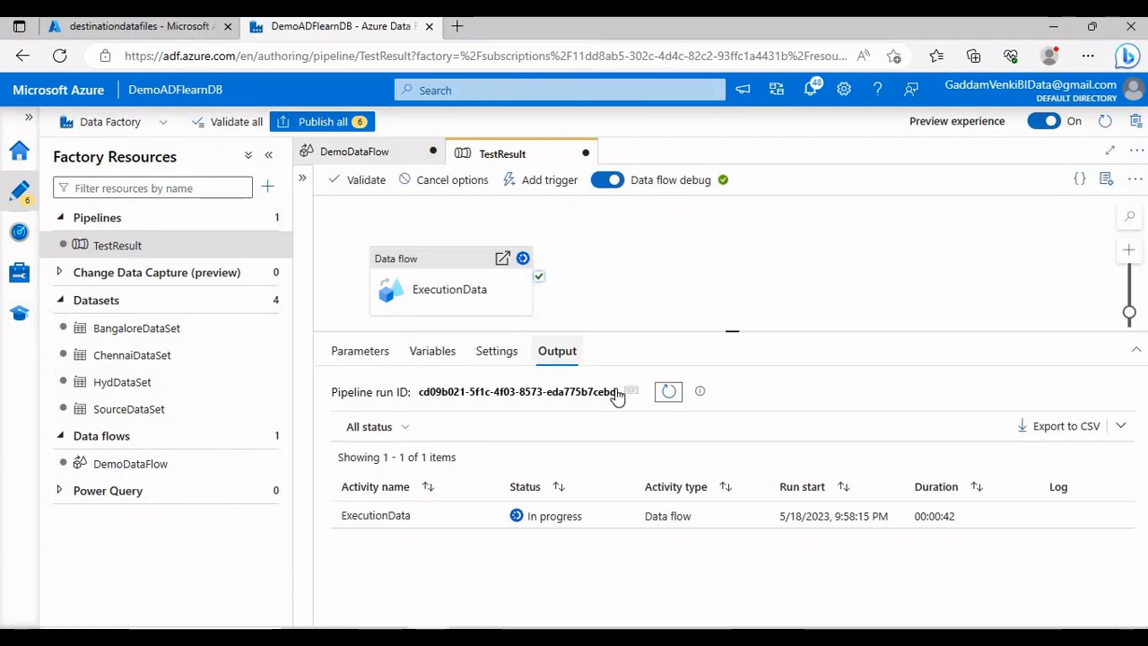
- Refresh the debug run output again, inspecting the ExecutionData activity between refreshes, to check its run status
left_click(669, 392)
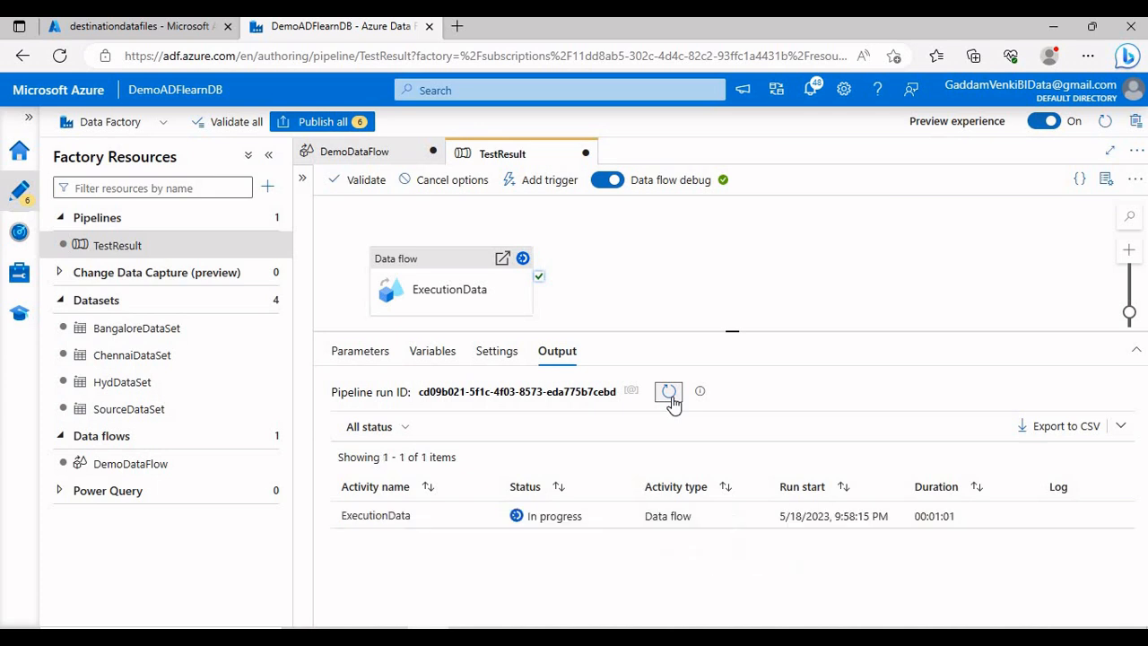
left_click_drag(685, 331, 687, 319)
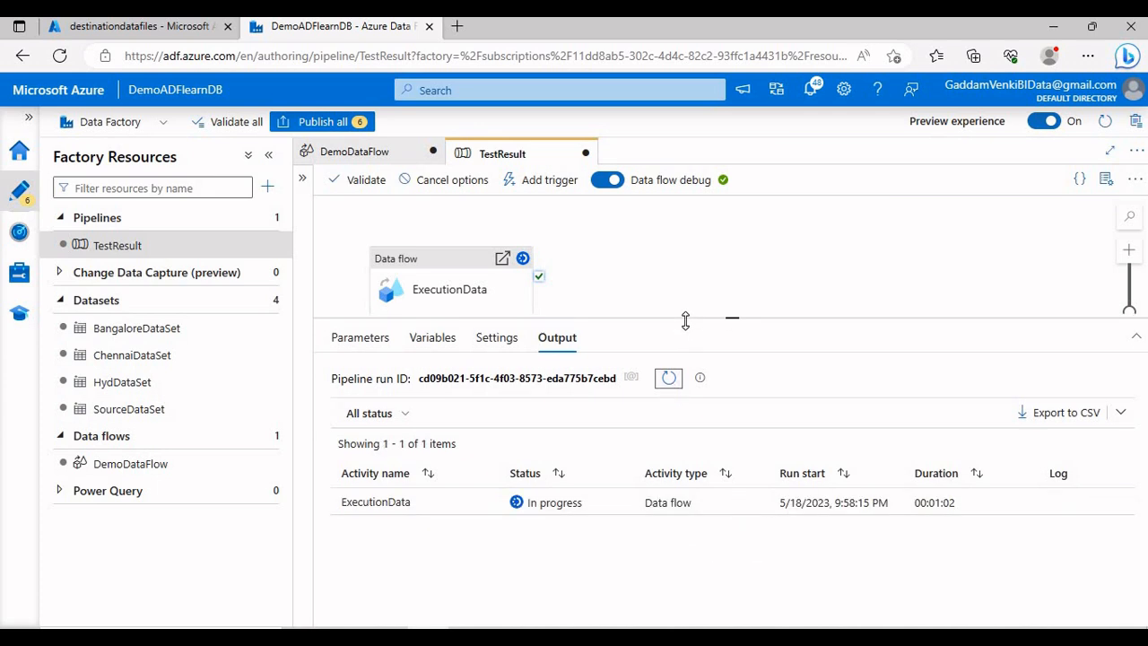
left_click(467, 287)
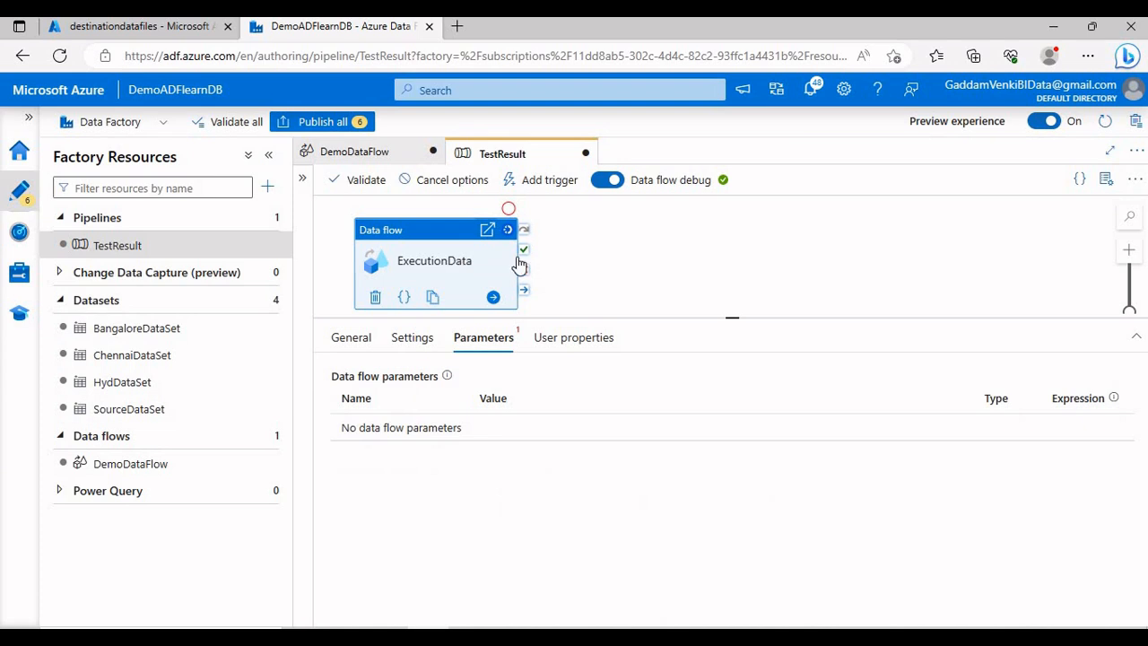
left_click(674, 266)
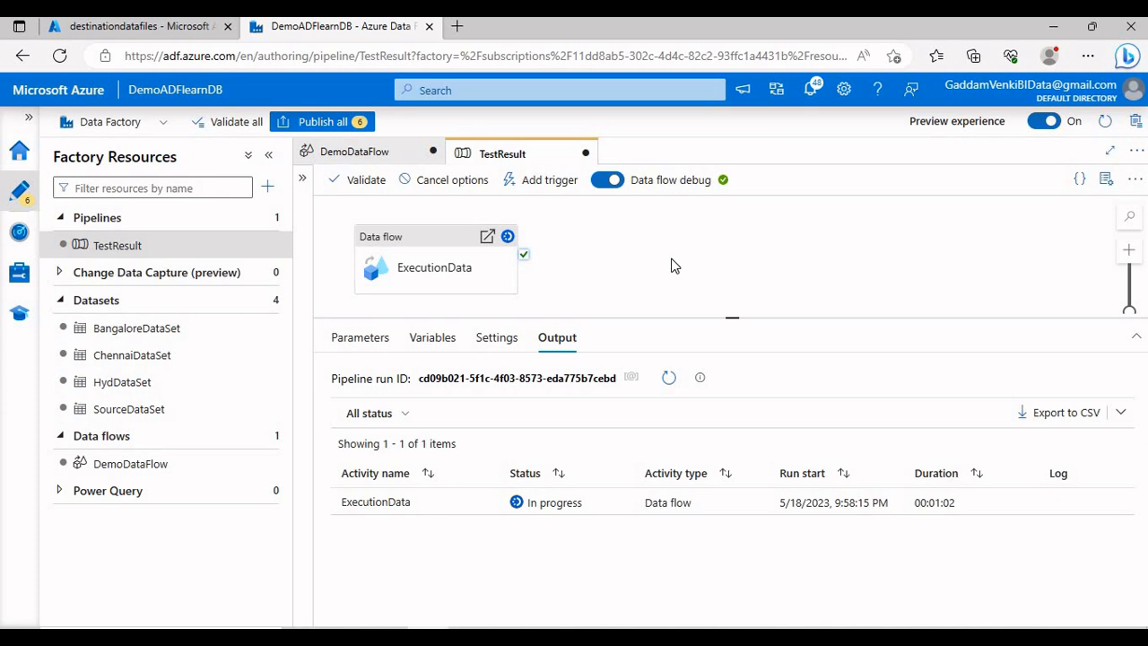
left_click(668, 380)
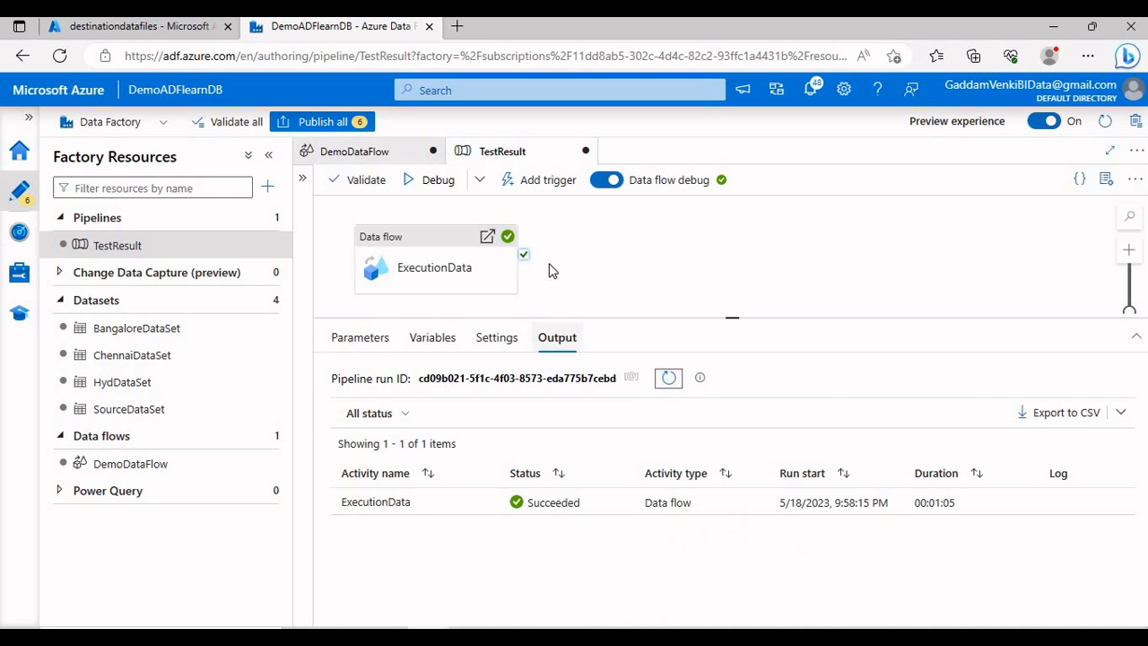
- Bring up the DemoDataFlow canvas and switch to the Training Center.PNG image in Photos
left_click(363, 154)
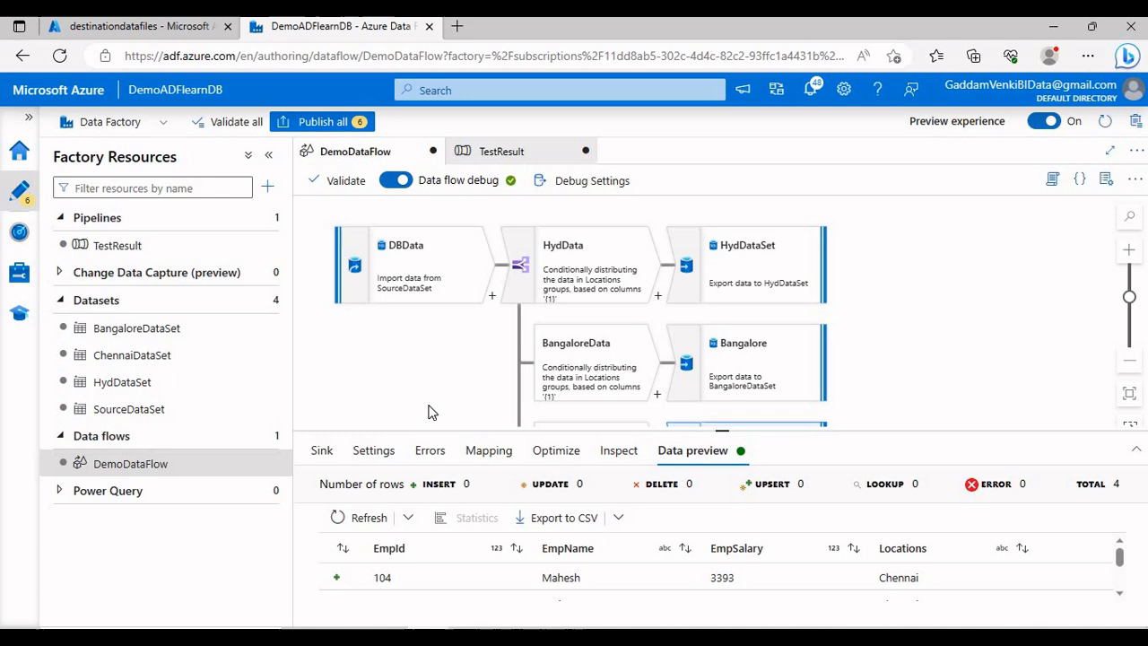
left_click(545, 635)
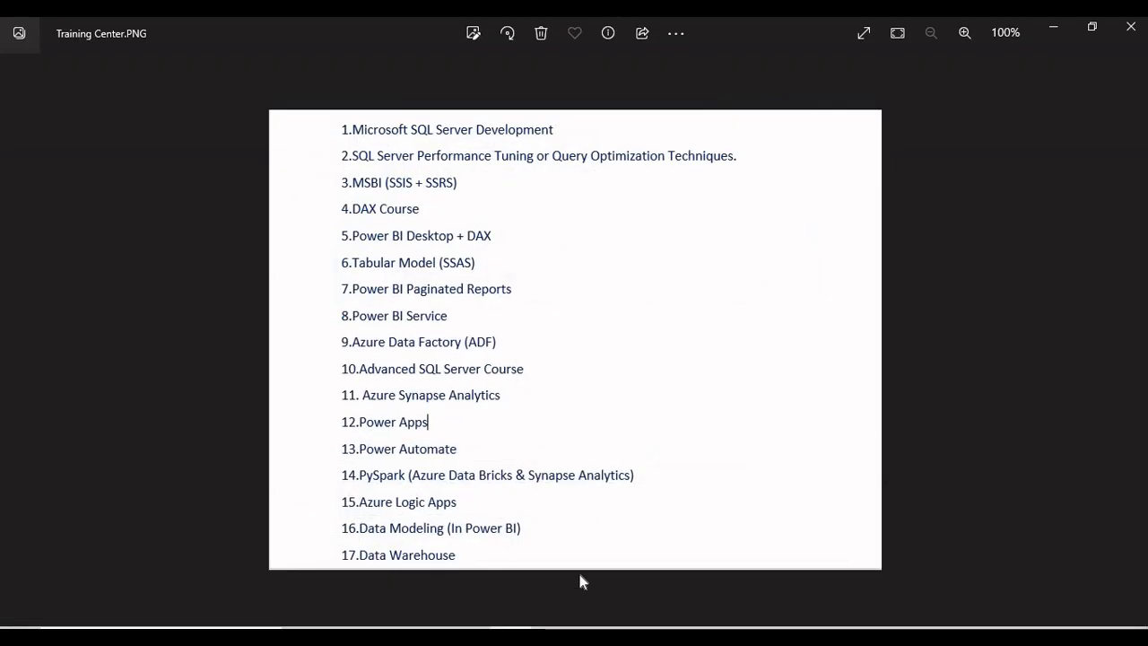